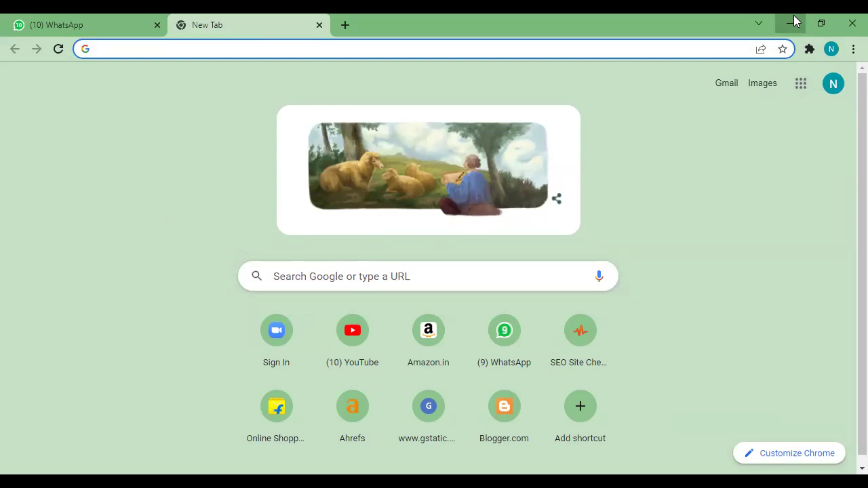
- Restore the maximized Chrome window to a smaller, un-maximized size
{"action": "left_click", "coordinate": [821, 23]}
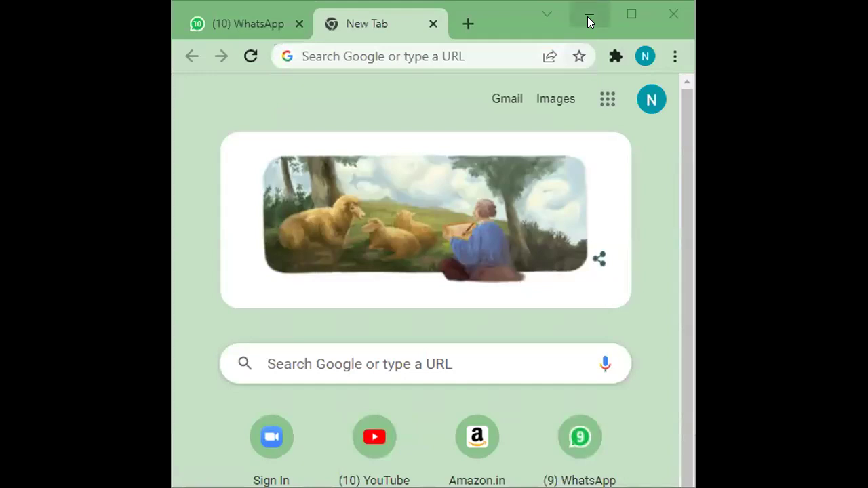
- Switch to the Blogger window's Settings tab showing the Favicon option
{"action": "left_click", "coordinate": [588, 17]}
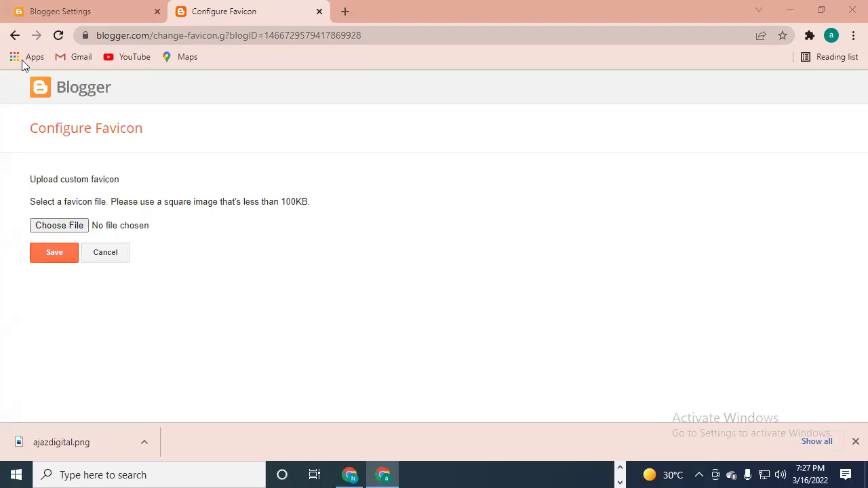
{"action": "left_click", "coordinate": [63, 12]}
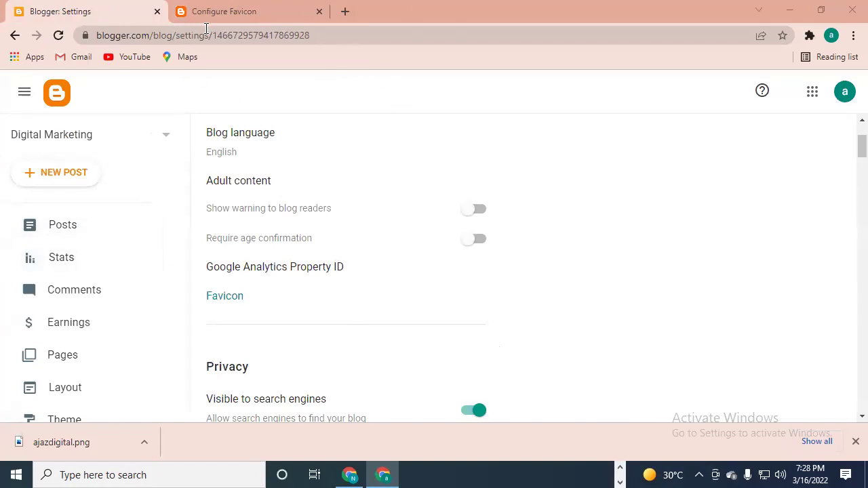
- Search for canva in a new tab, open the Canva site and log in
{"action": "left_click", "coordinate": [343, 4]}
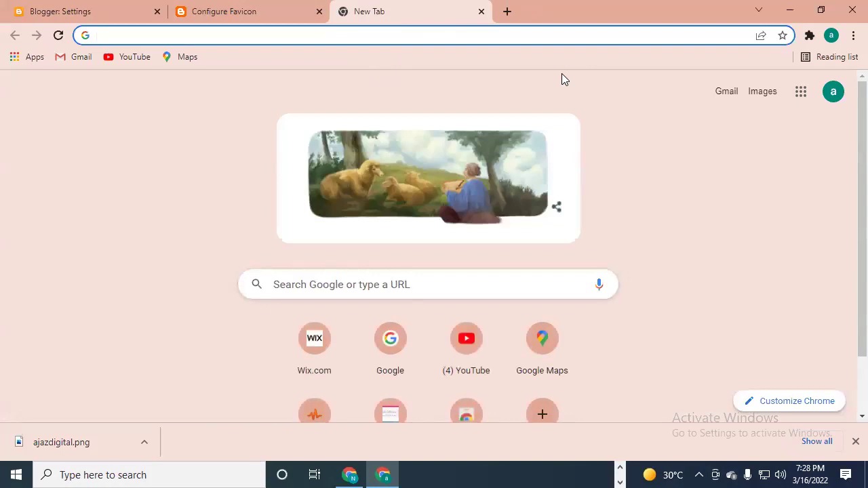
{"action": "type", "text": "canva"}
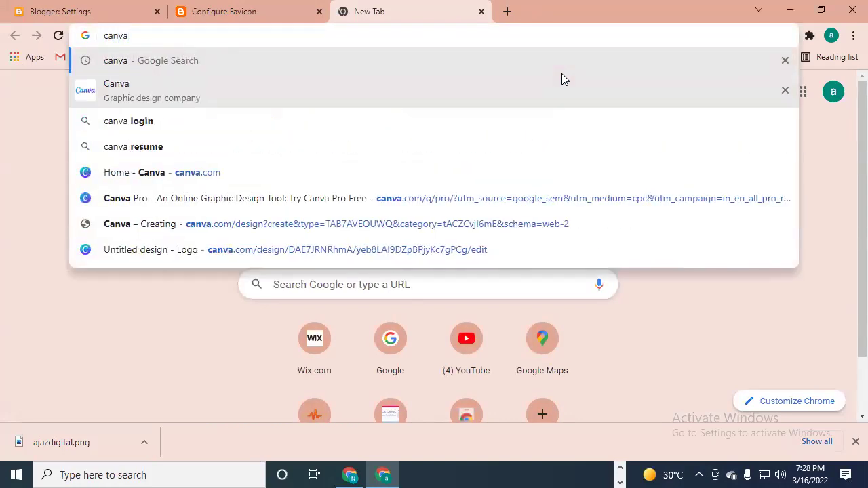
{"action": "key", "text": "Return"}
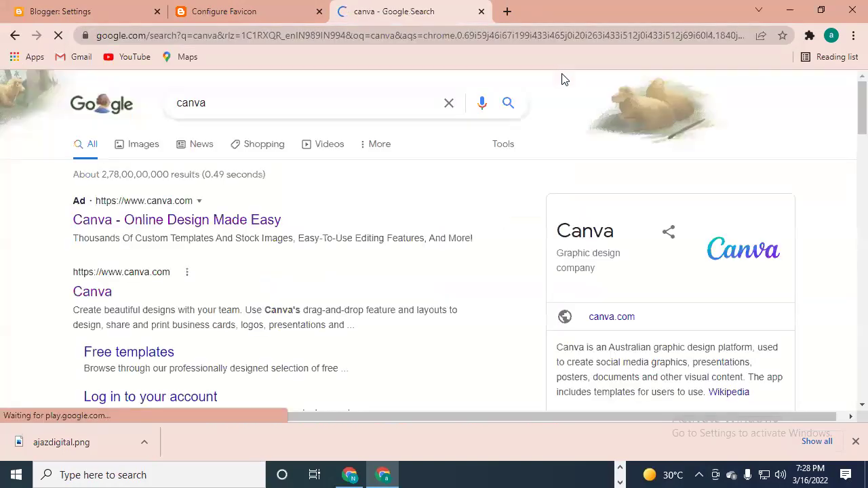
{"action": "left_click", "coordinate": [167, 223]}
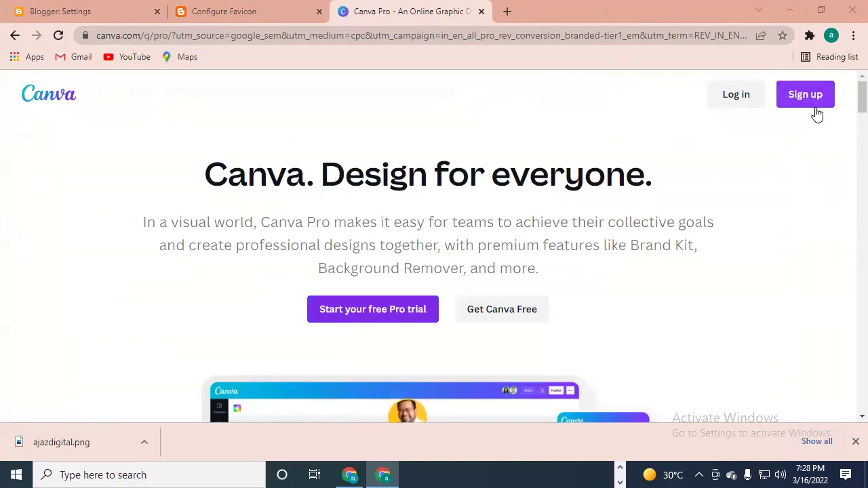
{"action": "left_click", "coordinate": [754, 99]}
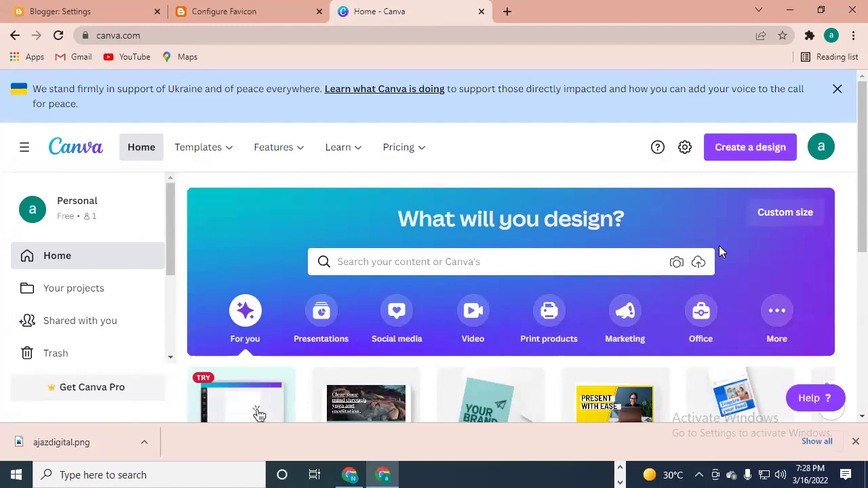
- Create a blank 500 × 500 px Logo design by searching for 'logo'
{"action": "left_click", "coordinate": [752, 153]}
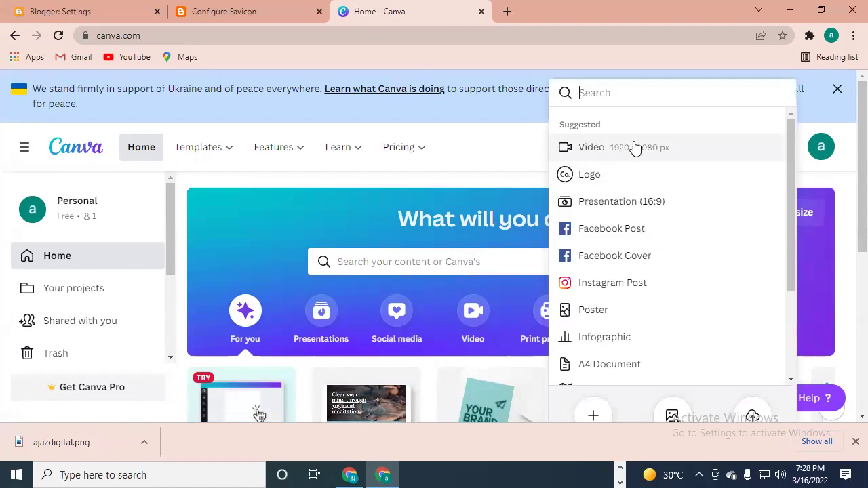
{"action": "type", "text": "lo"}
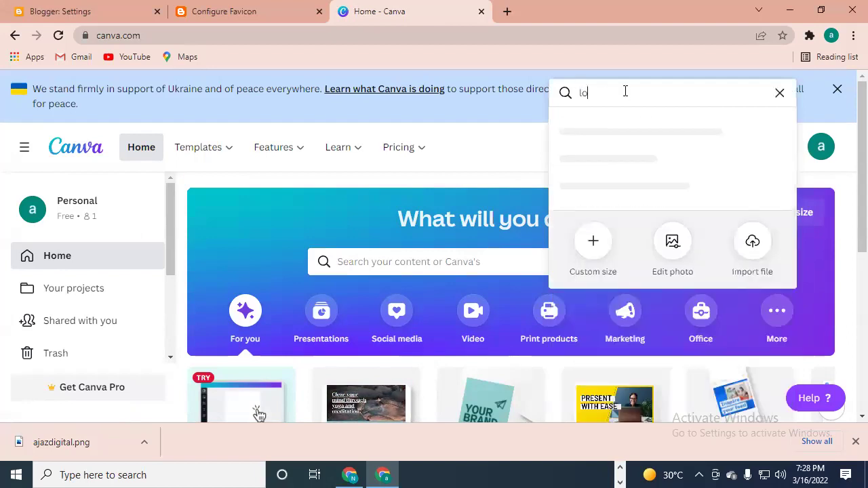
{"action": "type", "text": "go"}
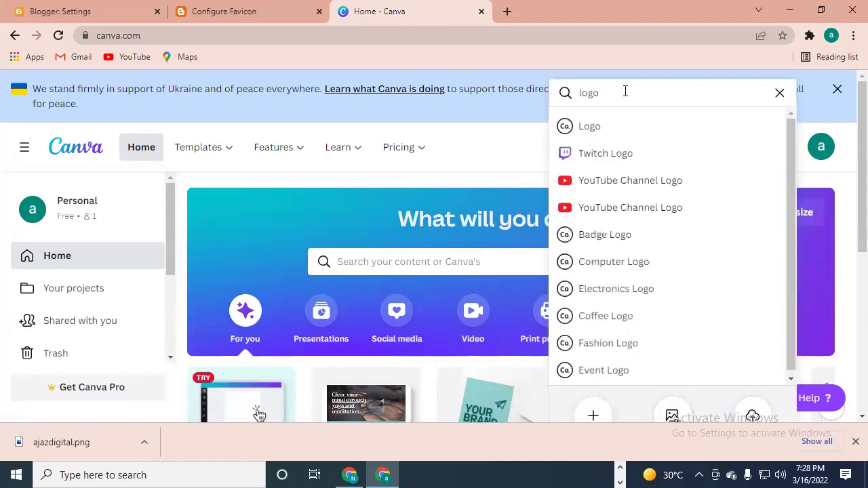
{"action": "left_click", "coordinate": [629, 128]}
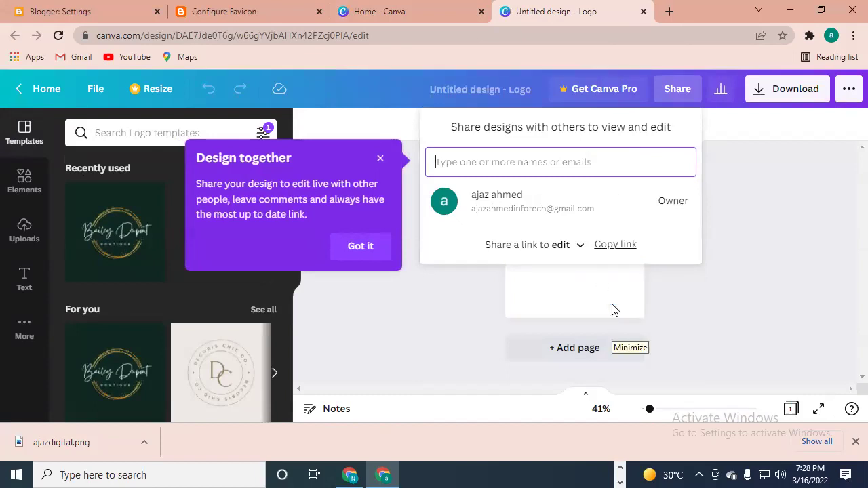
- Dismiss the Share panel to return to the blank logo canvas
{"action": "left_click", "coordinate": [340, 127]}
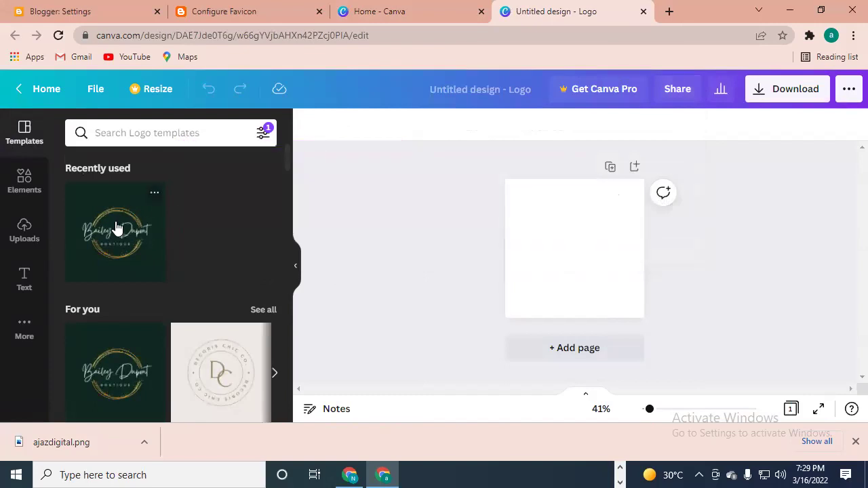
{"action": "scroll", "coordinate": [180, 275], "scroll_direction": "down", "scroll_amount": 3}
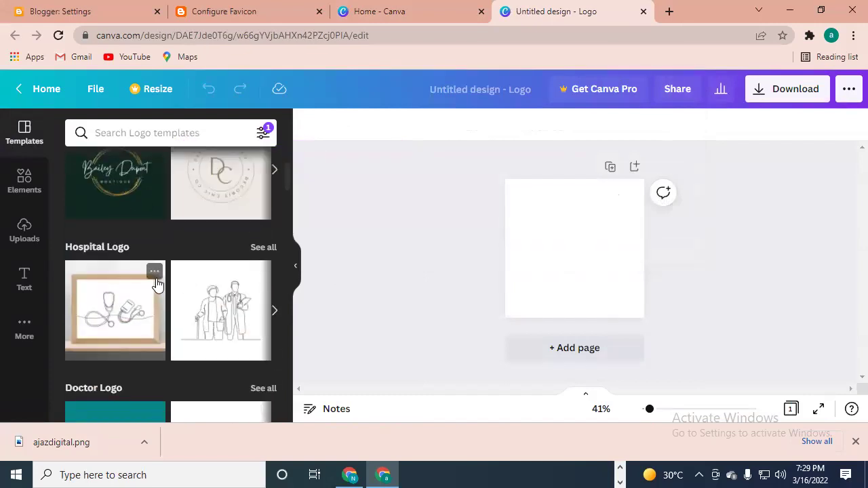
{"action": "scroll", "coordinate": [169, 277], "scroll_direction": "up", "scroll_amount": 2}
{"action": "scroll", "coordinate": [102, 280], "scroll_direction": "down", "scroll_amount": 4}
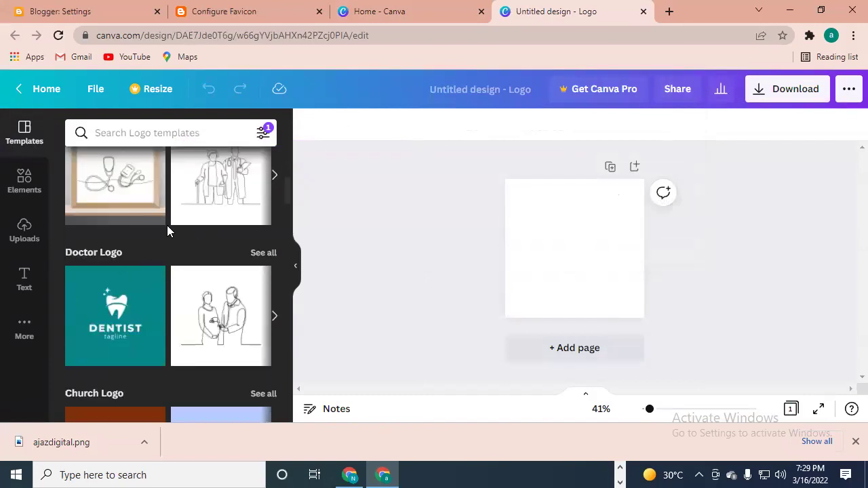
- Try a 100 × 100 px custom resize, then close the Canva Pro upgrade offer
{"action": "left_click", "coordinate": [152, 93]}
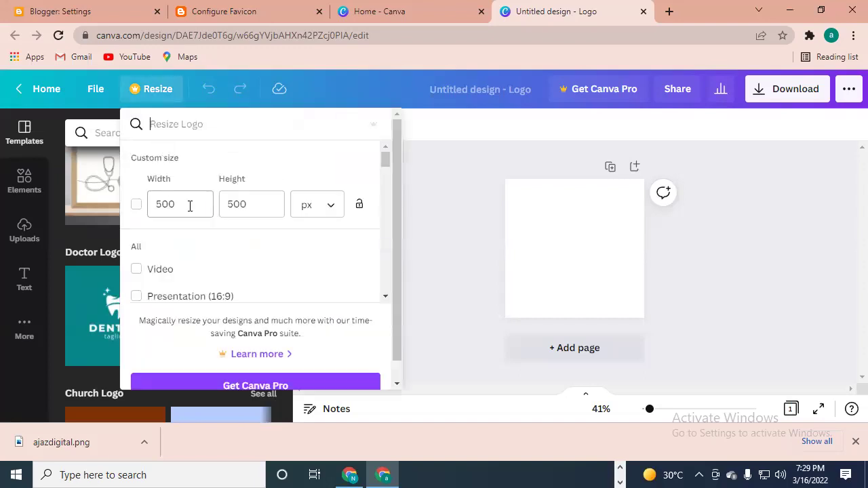
{"action": "left_click", "coordinate": [190, 205]}
{"action": "type", "text": "100"}
{"action": "key", "text": "Tab"}
{"action": "type", "text": "100"}
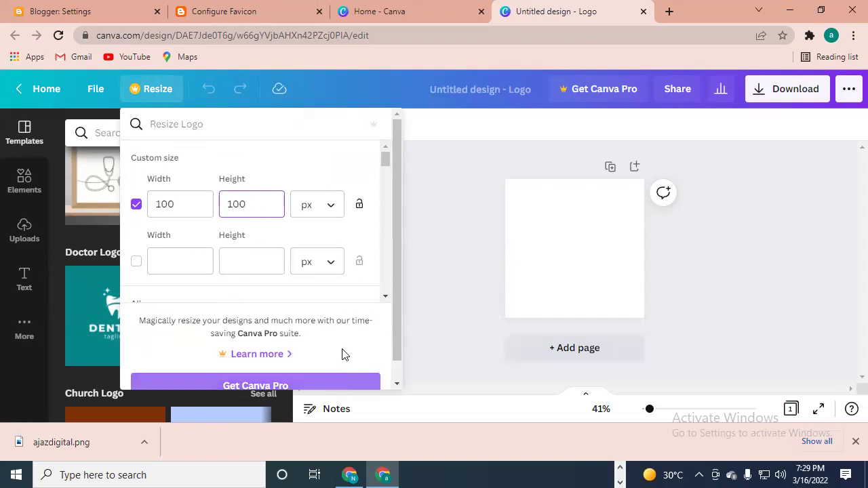
{"action": "left_click", "coordinate": [304, 165]}
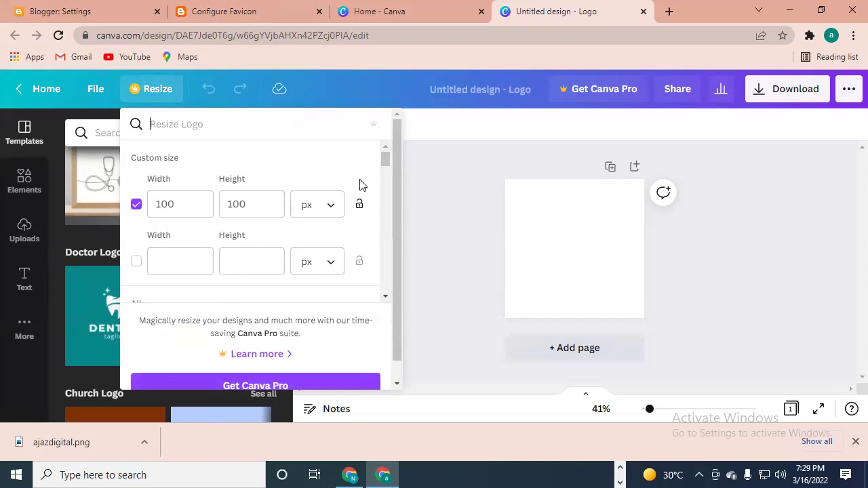
{"action": "left_click", "coordinate": [323, 382]}
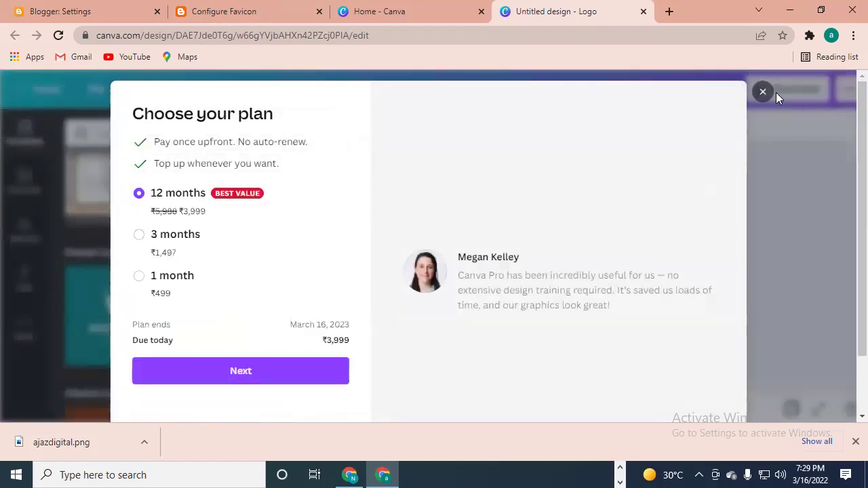
{"action": "left_click", "coordinate": [765, 94]}
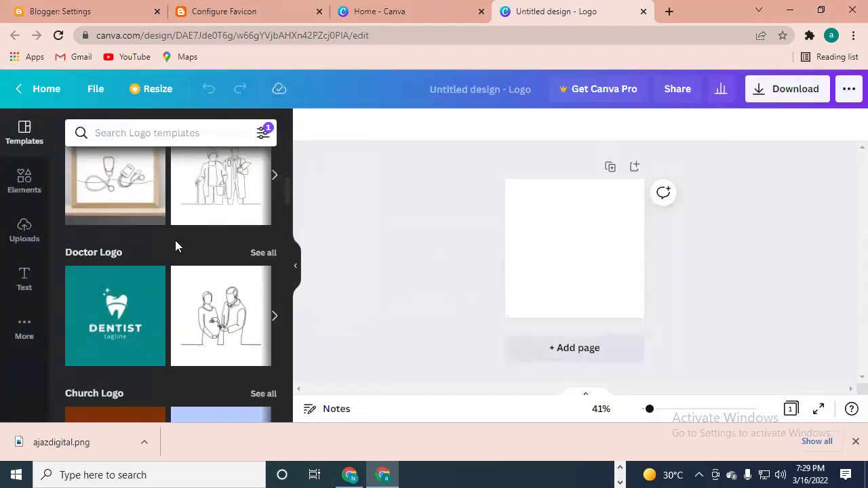
{"action": "scroll", "coordinate": [176, 241], "scroll_direction": "up", "scroll_amount": 5}
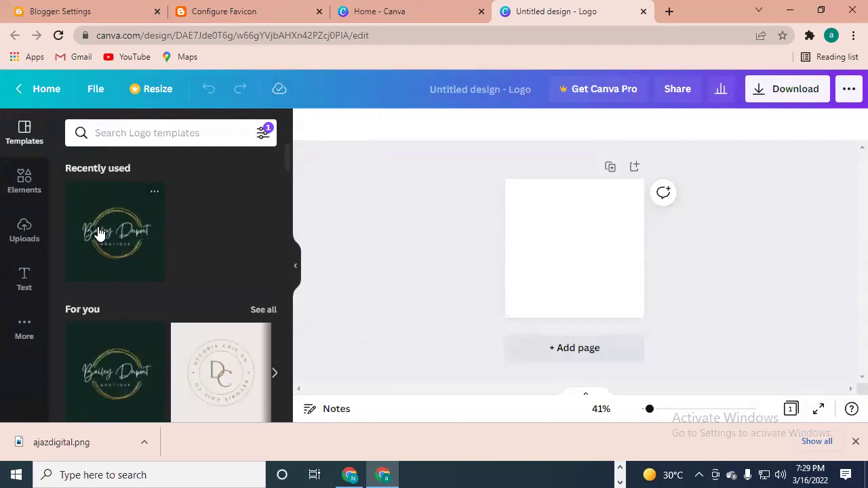
- Apply the Bailey Dupont template and change its heading to 'ajazdigital'
{"action": "left_click", "coordinate": [98, 232]}
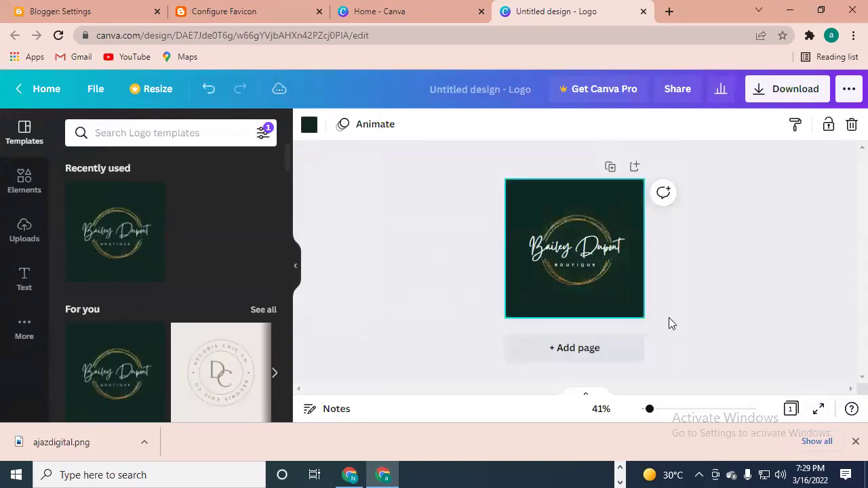
{"action": "left_click", "coordinate": [586, 250]}
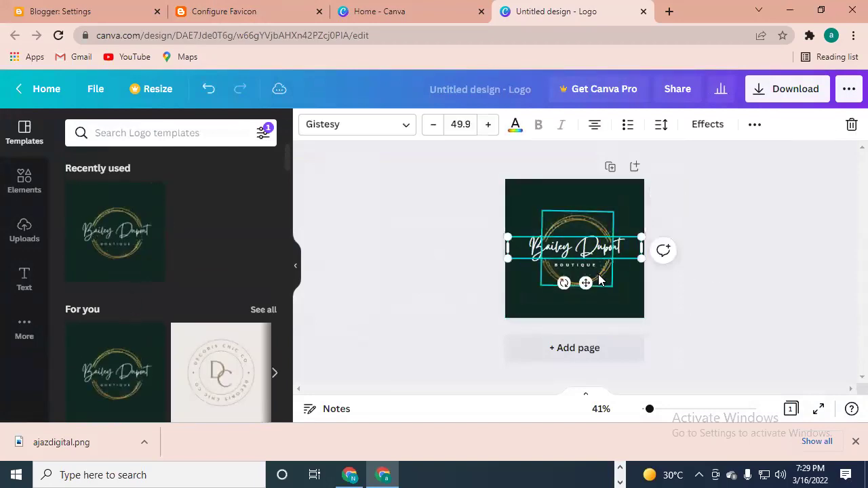
{"action": "double_click", "coordinate": [594, 245]}
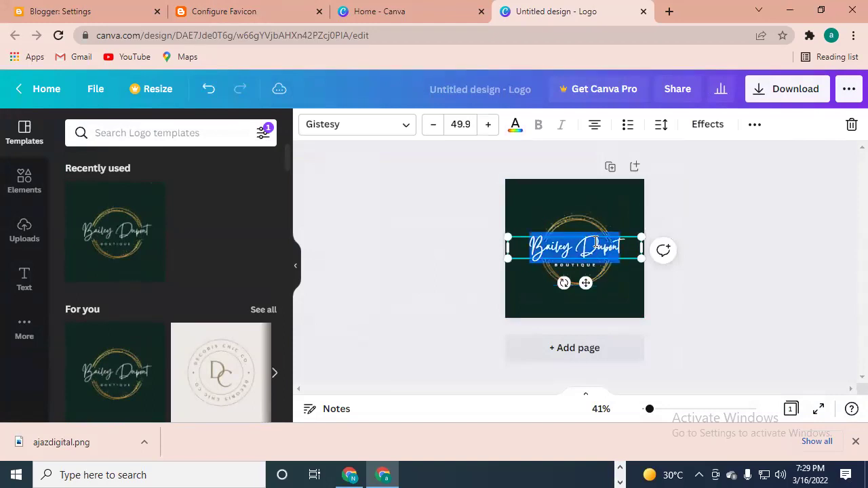
{"action": "type", "text": "aja"}
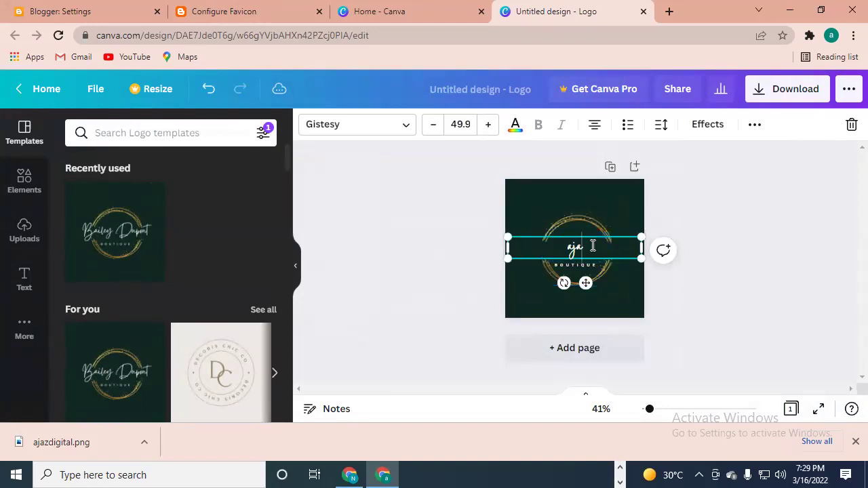
{"action": "type", "text": "zdigital"}
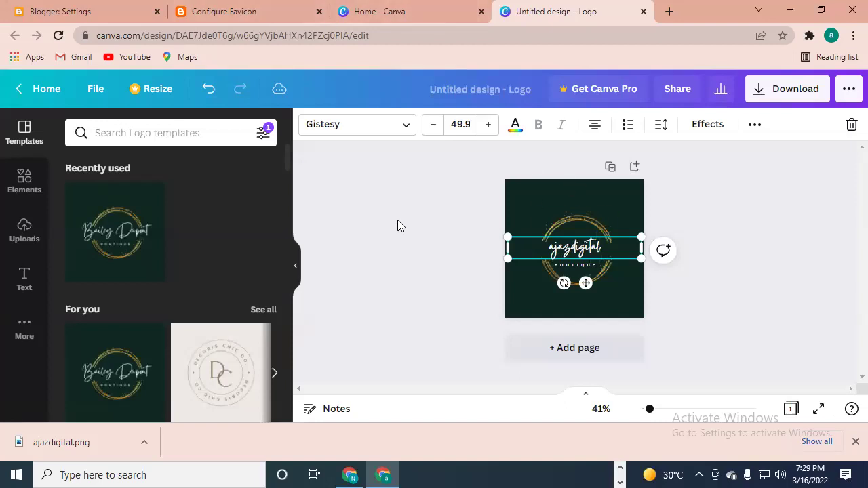
{"action": "left_click", "coordinate": [400, 225]}
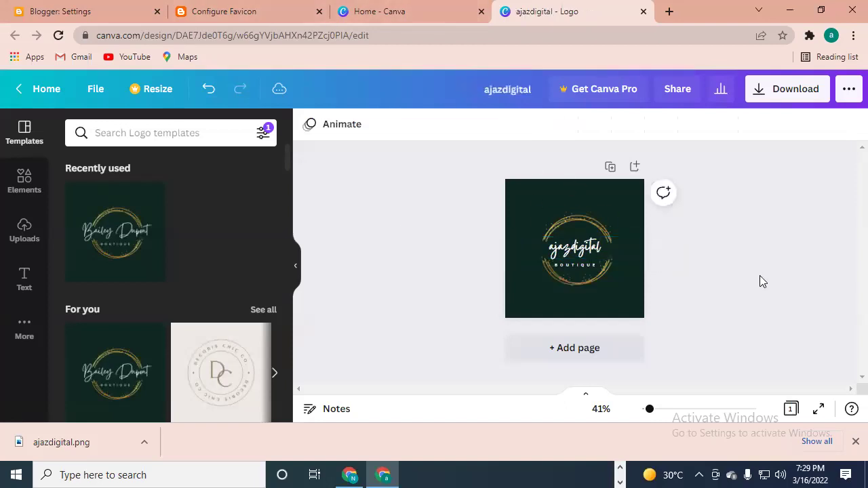
- Select all the logo elements, including the BOUTIQUE subtitle, and group them together
{"action": "left_click", "coordinate": [570, 269]}
{"action": "double_click", "coordinate": [570, 270]}
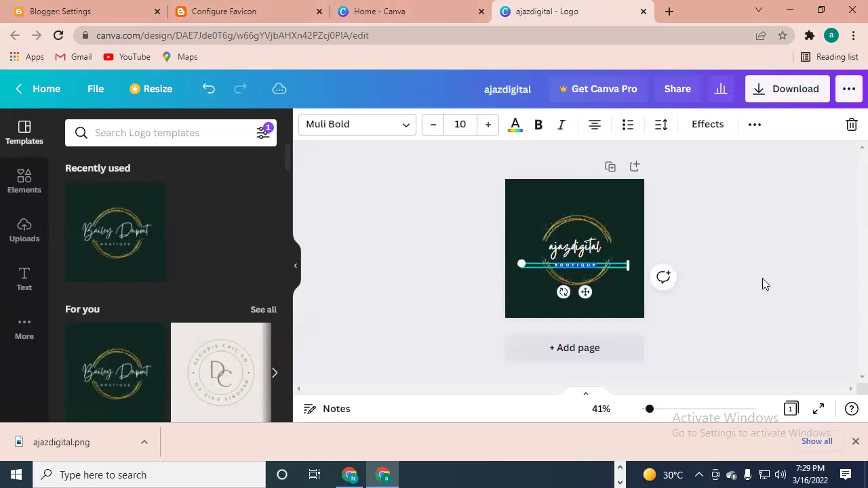
{"action": "left_click", "coordinate": [723, 262]}
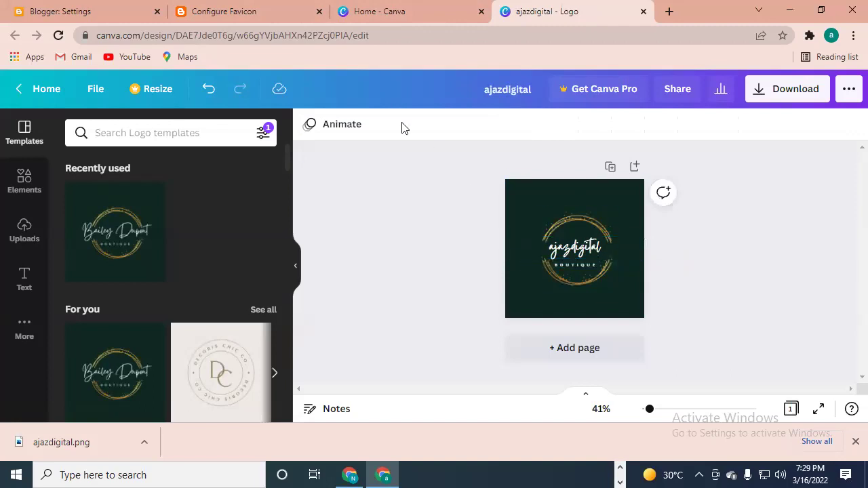
{"action": "left_click_drag", "start_coordinate": [454, 174], "coordinate": [644, 313]}
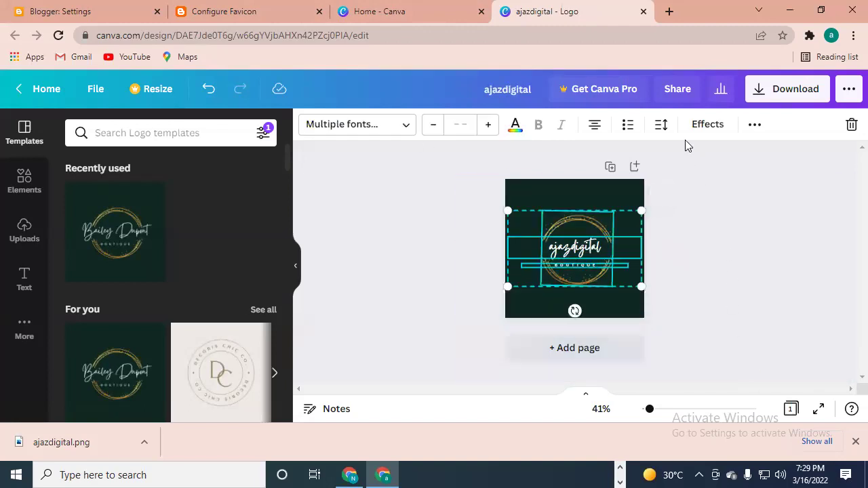
{"action": "left_click", "coordinate": [755, 124]}
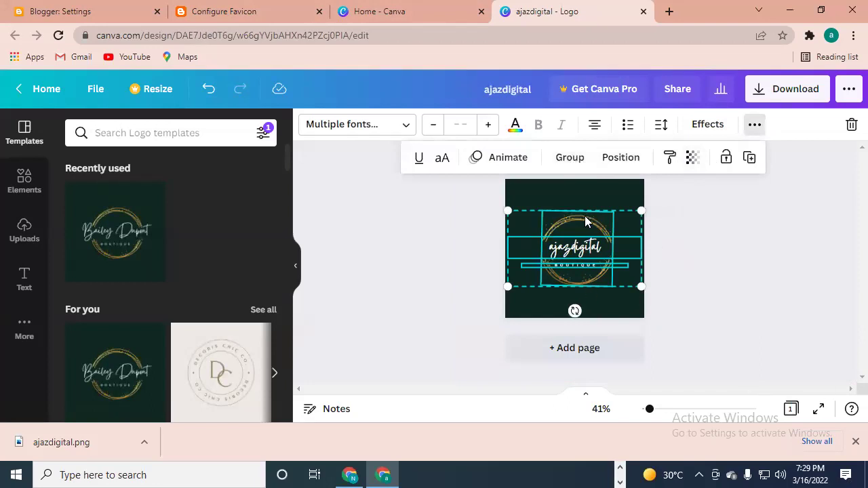
{"action": "left_click", "coordinate": [565, 157]}
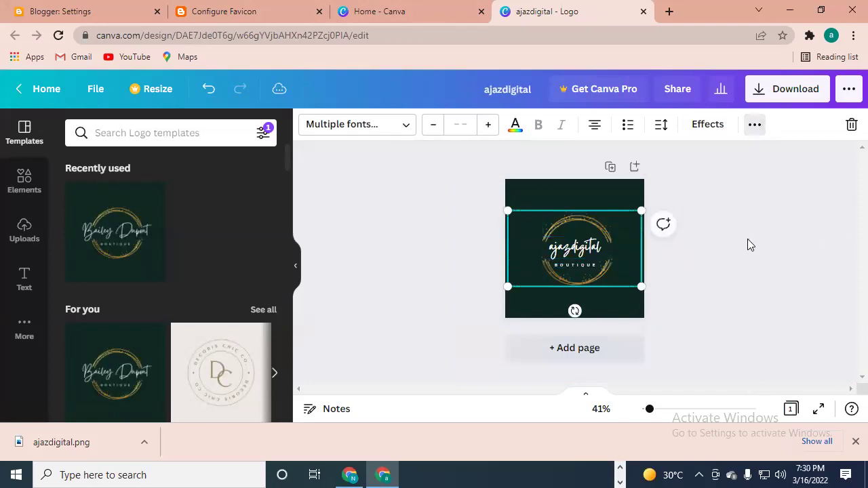
- Show the ajazdigital logo's PNG 500 × 500 px download options, then switch to the Blogger favicon tab
{"action": "left_click", "coordinate": [797, 92]}
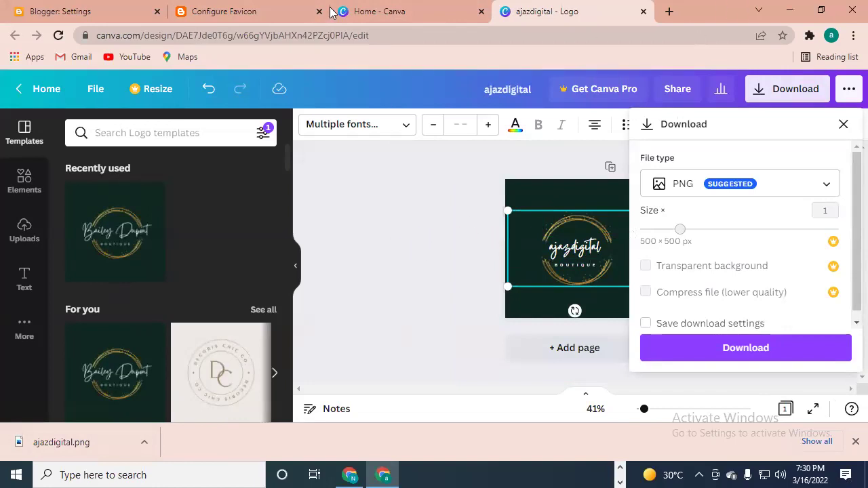
{"action": "left_click", "coordinate": [226, 9]}
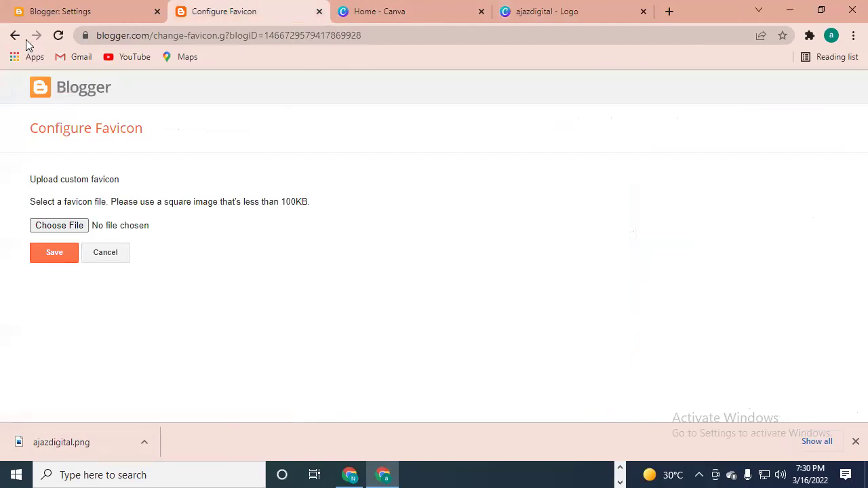
- Upload ajazdigital.png from Downloads as the blog's favicon and save it
{"action": "left_click", "coordinate": [99, 12]}
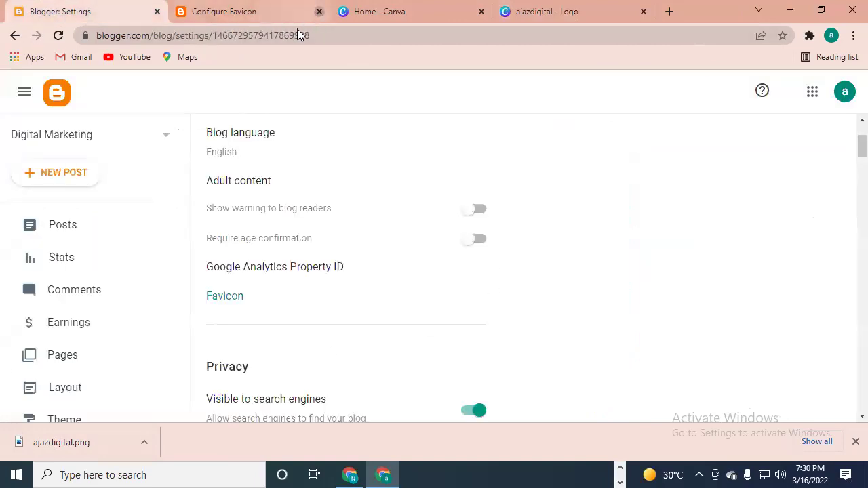
{"action": "left_click", "coordinate": [318, 11]}
{"action": "scroll", "coordinate": [108, 332], "scroll_direction": "down", "scroll_amount": 2}
{"action": "left_click", "coordinate": [80, 321]}
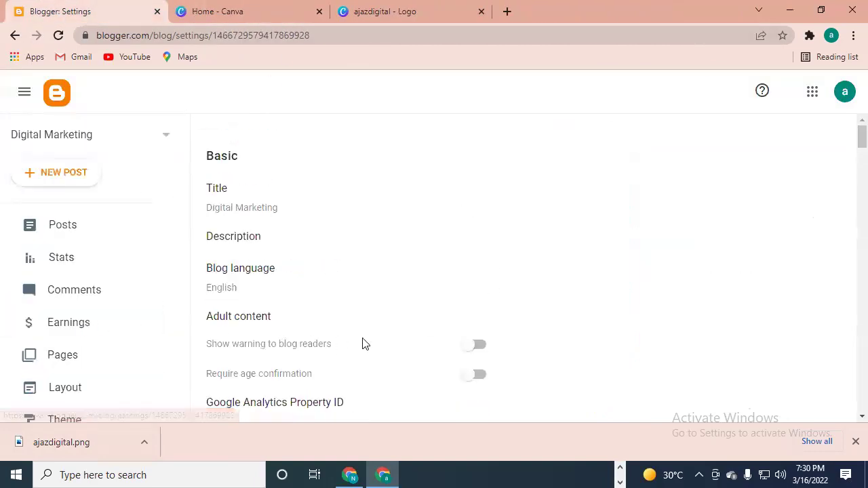
{"action": "scroll", "coordinate": [250, 291], "scroll_direction": "down", "scroll_amount": 2}
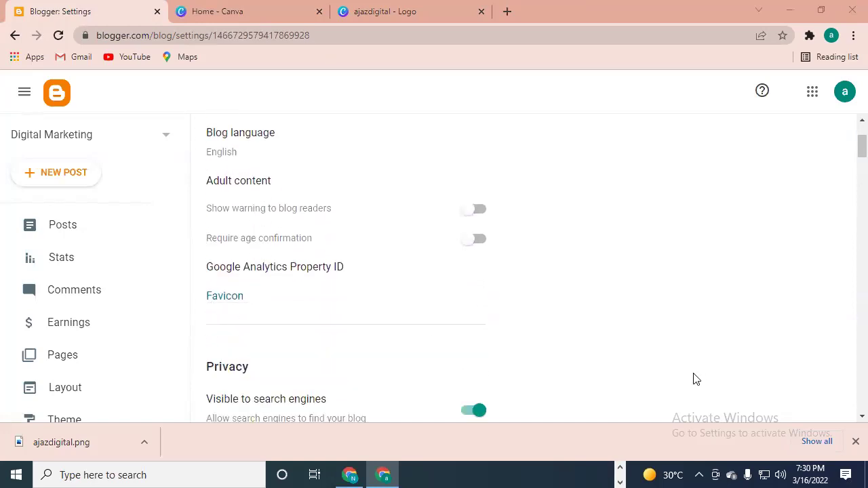
{"action": "left_click", "coordinate": [225, 299]}
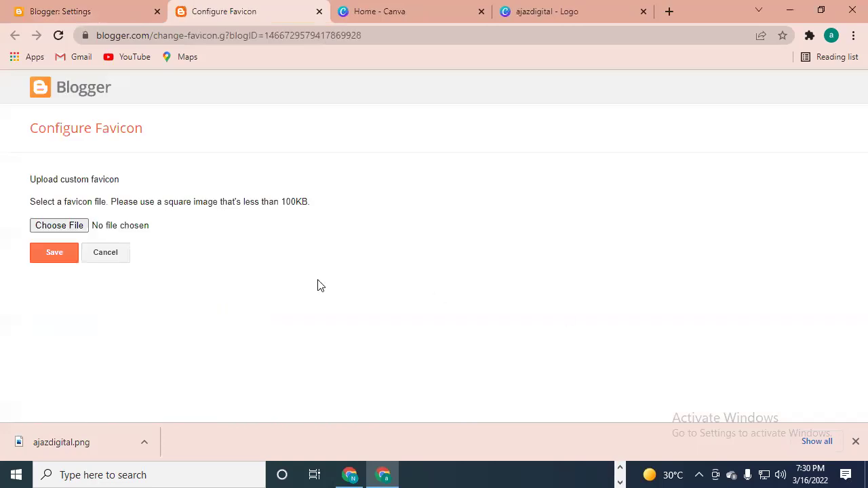
{"action": "left_click", "coordinate": [53, 225]}
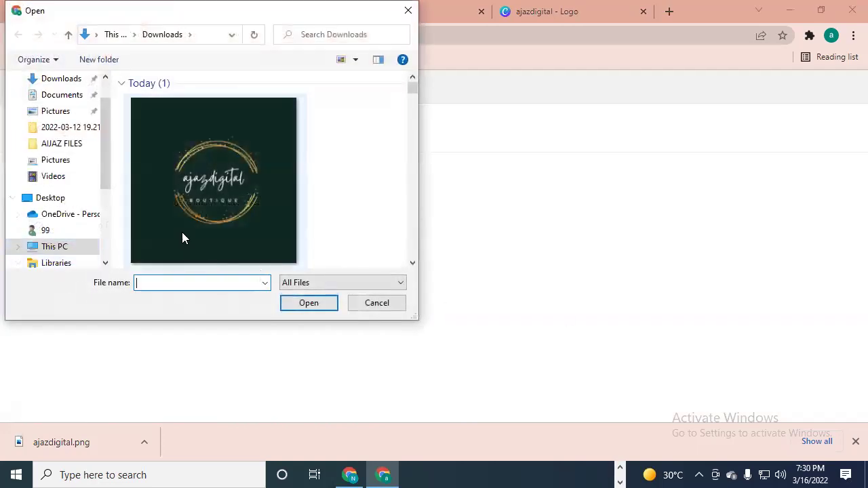
{"action": "left_click", "coordinate": [70, 83]}
{"action": "left_click", "coordinate": [218, 195]}
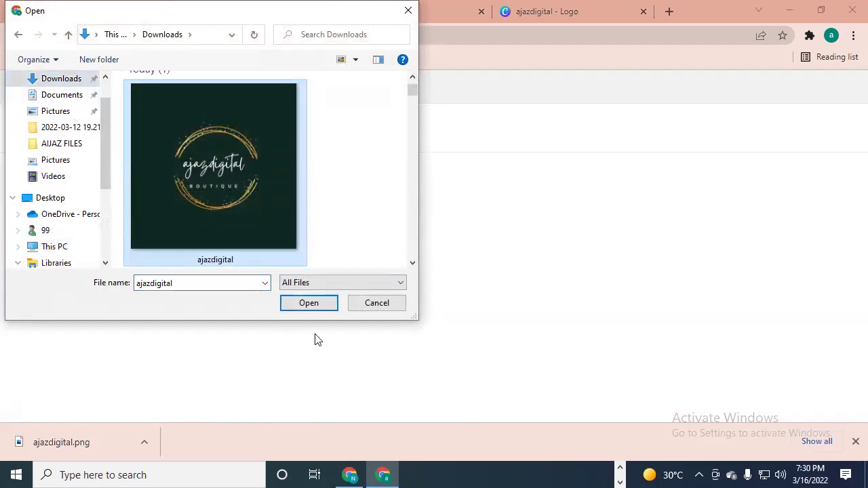
{"action": "left_click", "coordinate": [313, 307]}
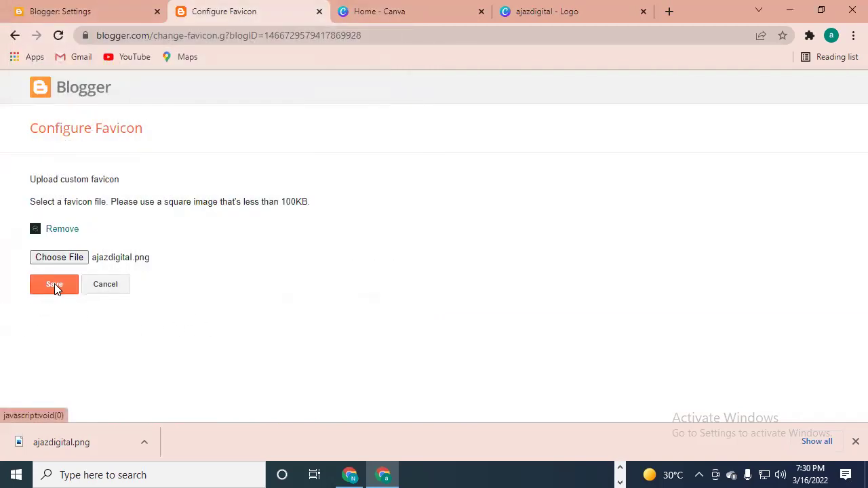
{"action": "left_click", "coordinate": [45, 284]}
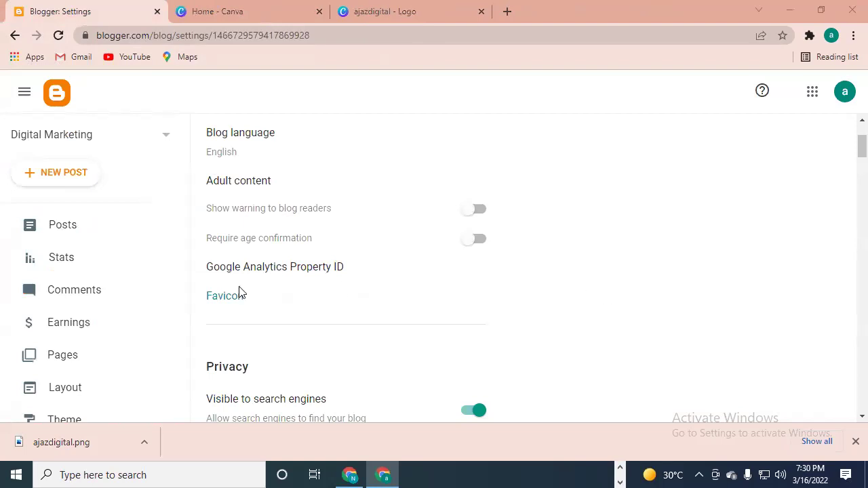
- Open the live Digital Marketing blog in a new tab and reload it
{"action": "left_click_drag", "start_coordinate": [189, 267], "coordinate": [188, 360]}
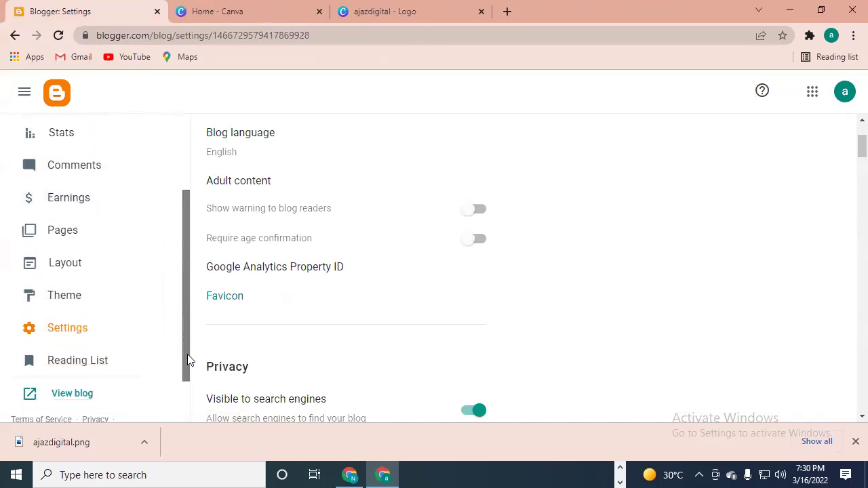
{"action": "scroll", "coordinate": [587, 192], "scroll_direction": "up", "scroll_amount": 2}
{"action": "scroll", "coordinate": [295, 235], "scroll_direction": "down", "scroll_amount": 4}
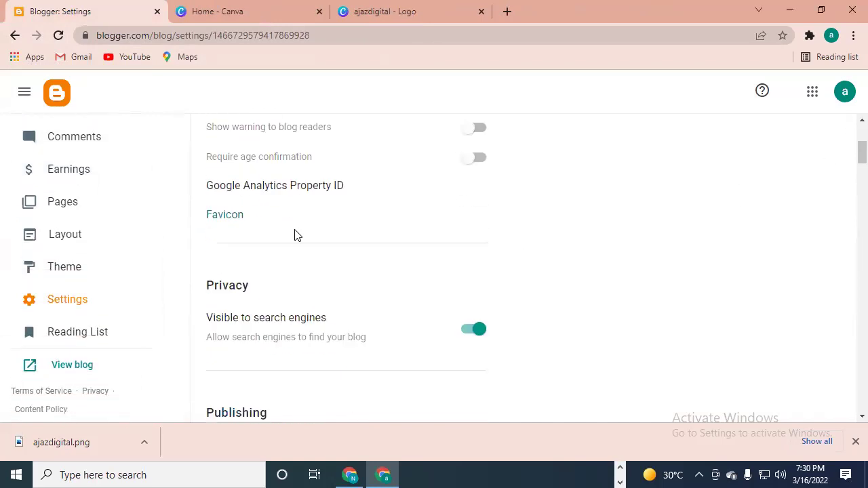
{"action": "left_click", "coordinate": [64, 367]}
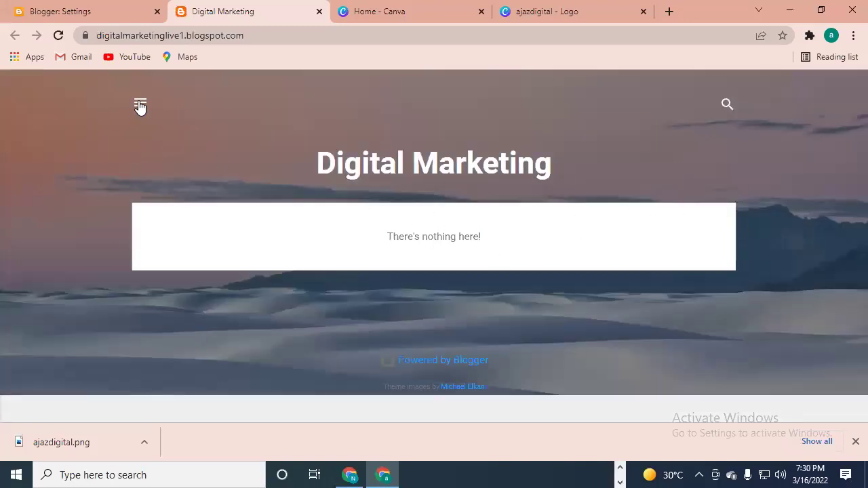
{"action": "left_click", "coordinate": [59, 35]}
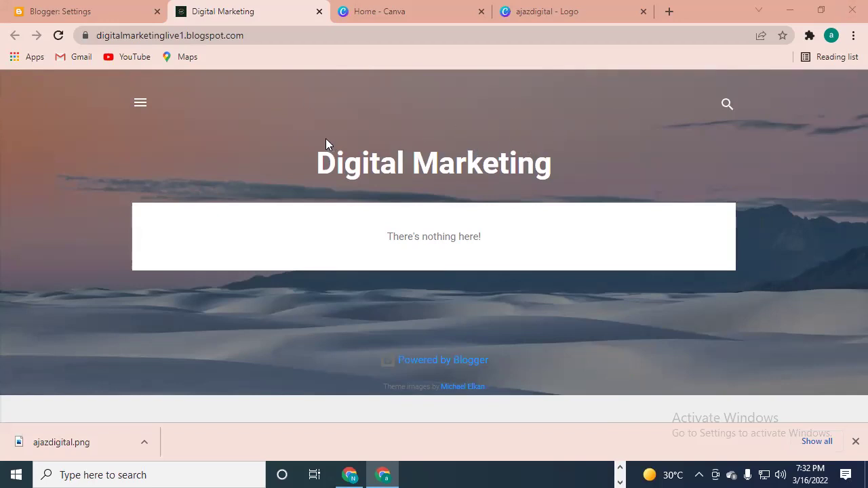
- Open and close the live blog's side menu, then view the blog again from Settings
{"action": "left_click", "coordinate": [140, 103]}
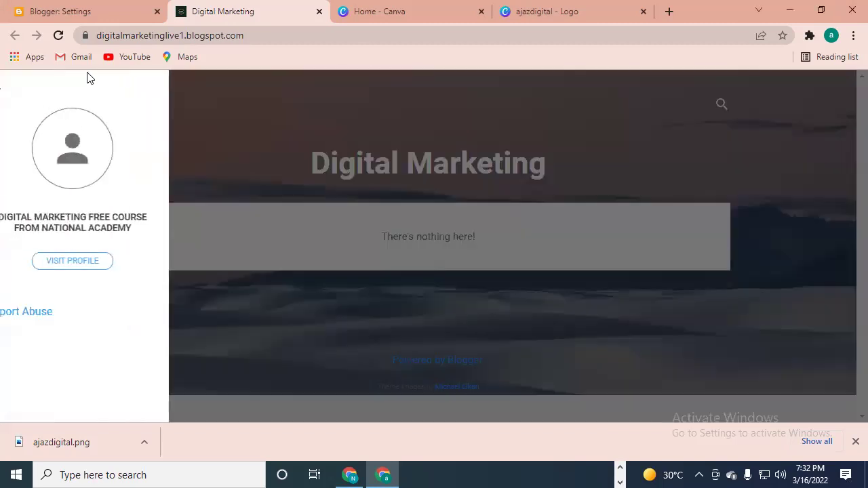
{"action": "left_click", "coordinate": [304, 157]}
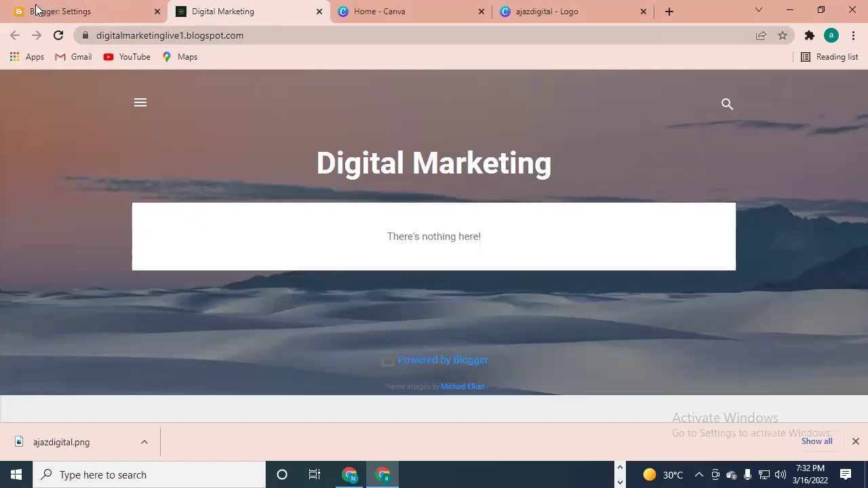
{"action": "left_click", "coordinate": [64, 11]}
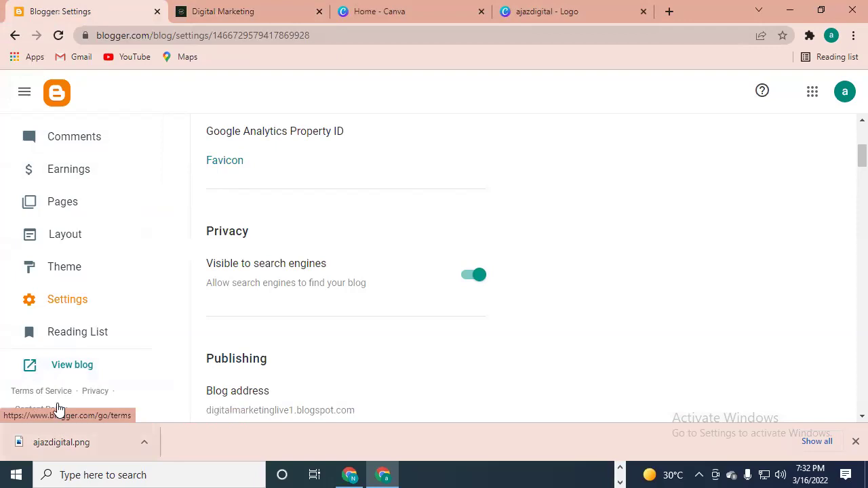
{"action": "left_click", "coordinate": [74, 365]}
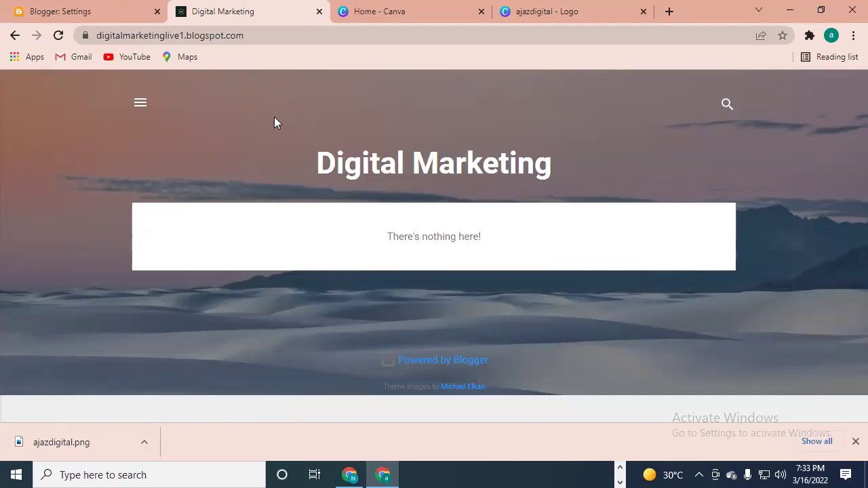
- Close the Canva home and ajazdigital logo tabs, then view the live blog from Settings
{"action": "left_click", "coordinate": [481, 12]}
{"action": "left_click", "coordinate": [481, 11]}
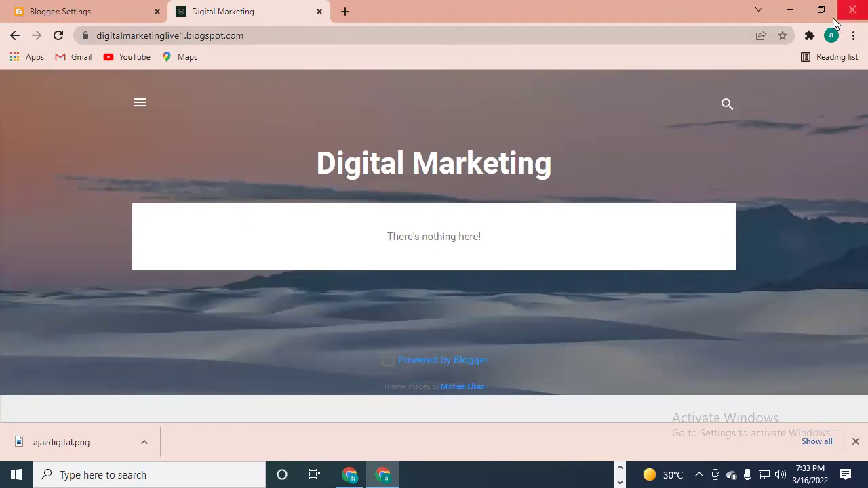
{"action": "left_click", "coordinate": [88, 12]}
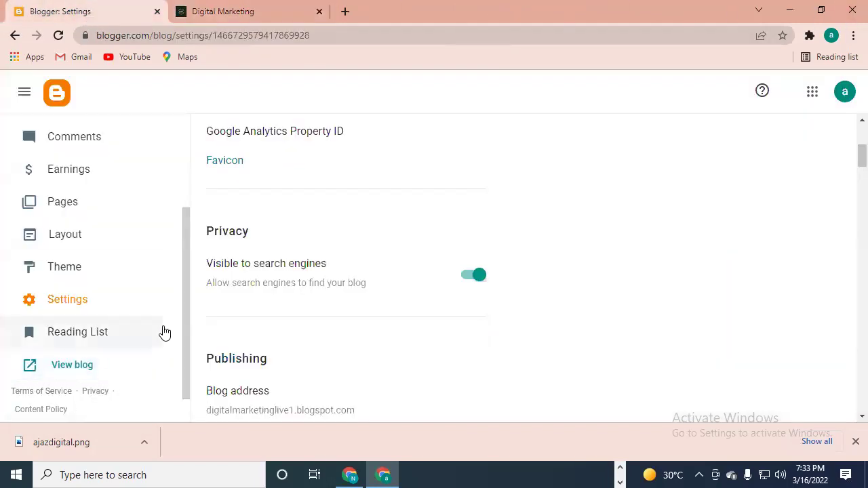
{"action": "scroll", "coordinate": [285, 259], "scroll_direction": "down", "scroll_amount": 3}
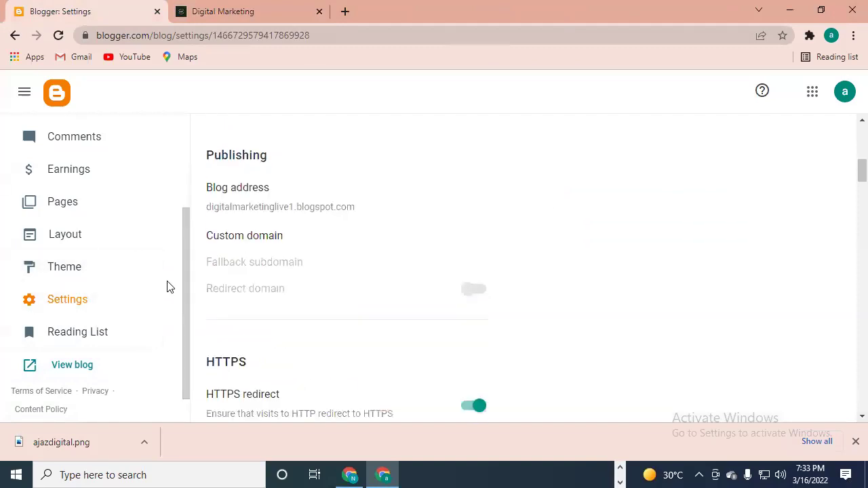
{"action": "left_click", "coordinate": [74, 365]}
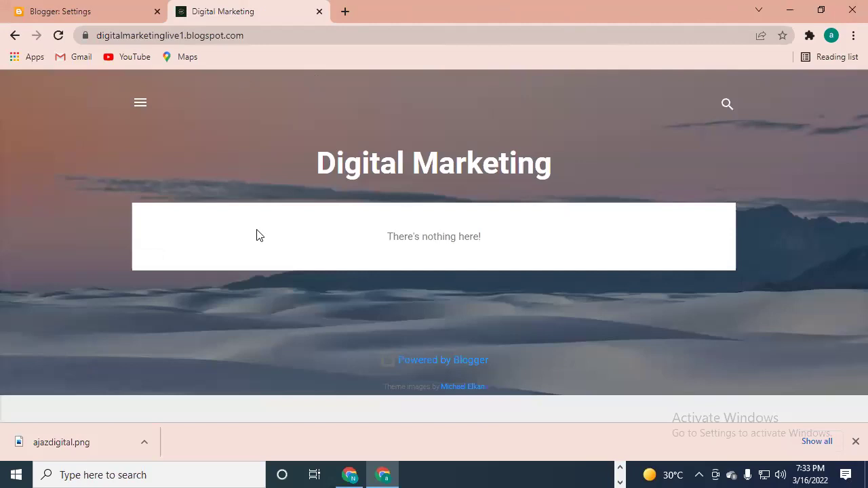
- Go from Blogger Settings to Pages, then the Posts list with one untitled draft
{"action": "left_click", "coordinate": [100, 13]}
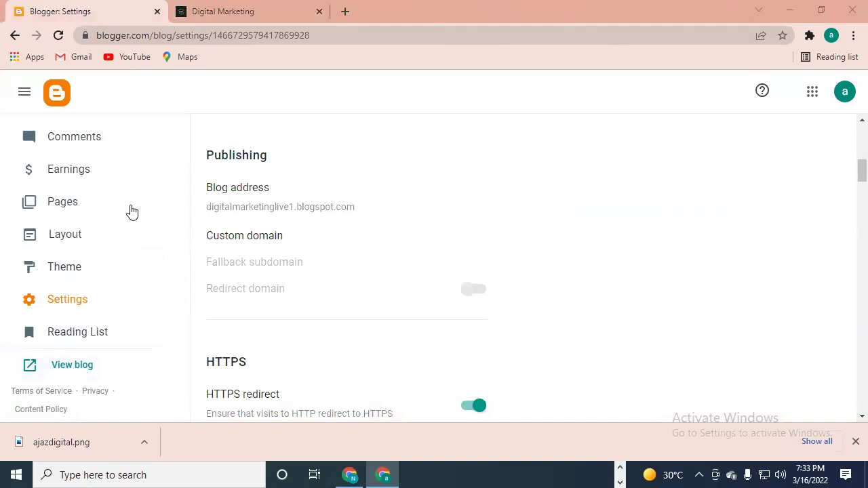
{"action": "left_click", "coordinate": [95, 203]}
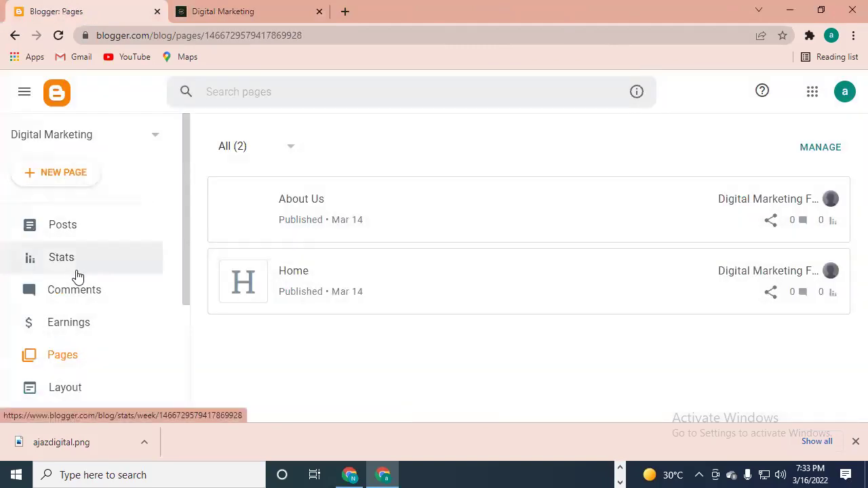
{"action": "left_click", "coordinate": [94, 228]}
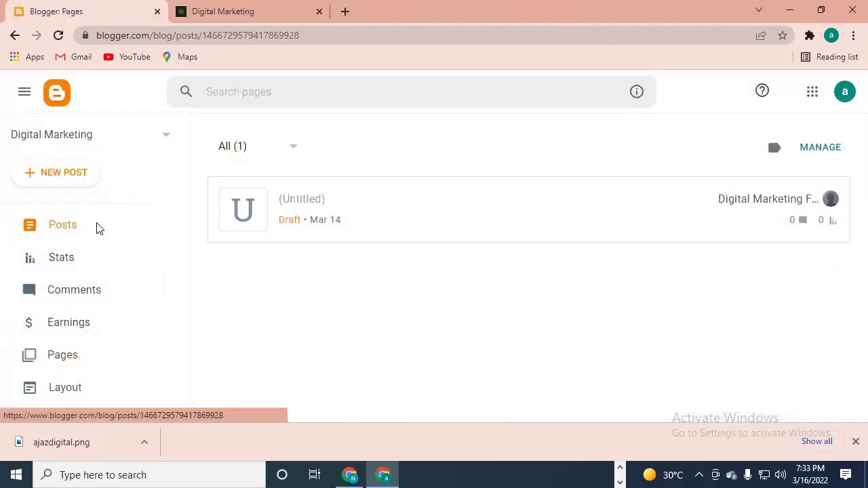
{"action": "left_click", "coordinate": [56, 230]}
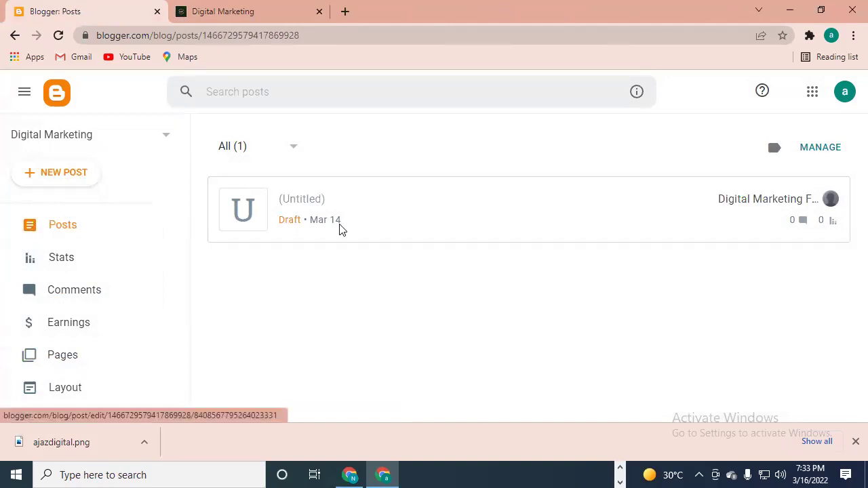
{"action": "mouse_move", "coordinate": [311, 217]}
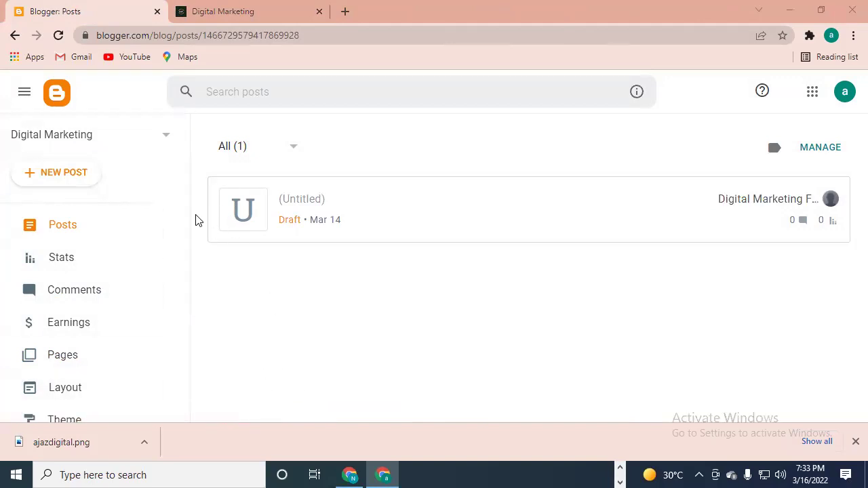
{"action": "left_click_drag", "start_coordinate": [185, 193], "coordinate": [181, 319]}
{"action": "left_click", "coordinate": [102, 292]}
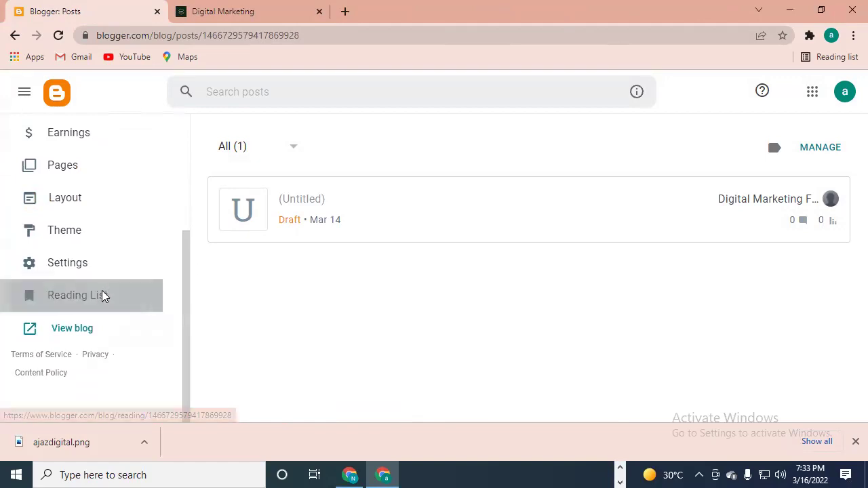
- Check the Reading List's blog filter and keep it on All Blogs
{"action": "scroll", "coordinate": [550, 315], "scroll_direction": "down", "scroll_amount": 1}
{"action": "scroll", "coordinate": [535, 305], "scroll_direction": "down", "scroll_amount": 2}
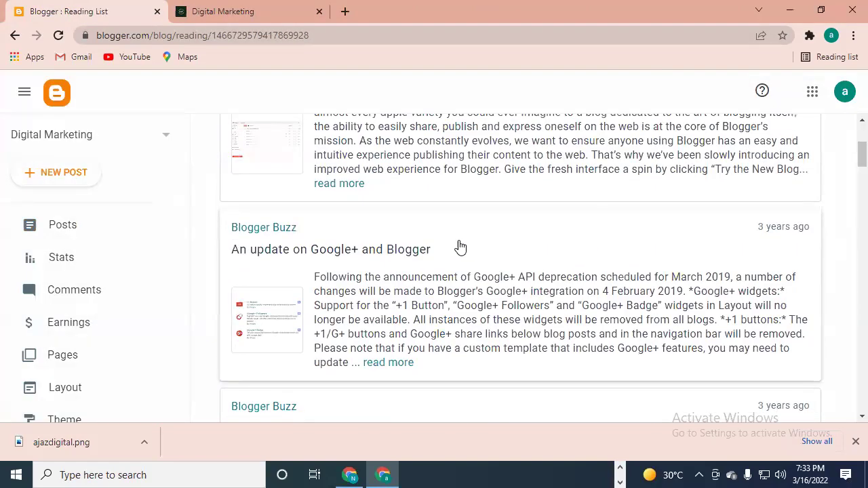
{"action": "scroll", "coordinate": [454, 264], "scroll_direction": "down", "scroll_amount": 1}
{"action": "scroll", "coordinate": [448, 263], "scroll_direction": "up", "scroll_amount": 5}
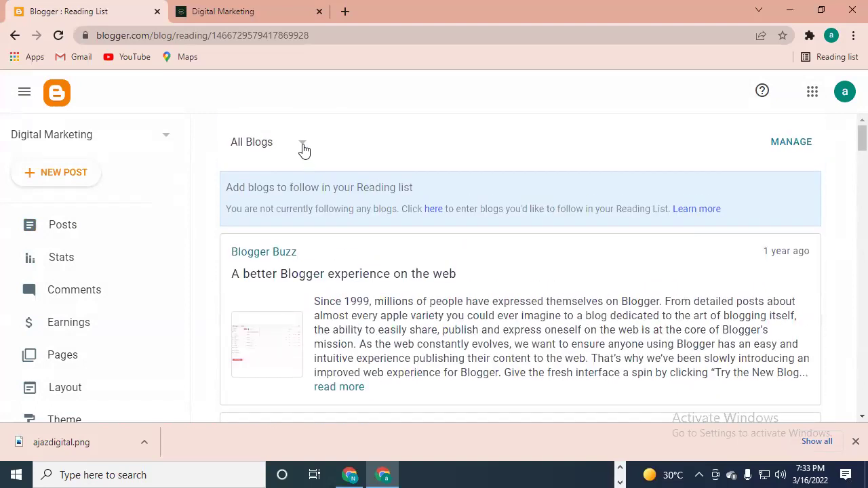
{"action": "left_click", "coordinate": [302, 144]}
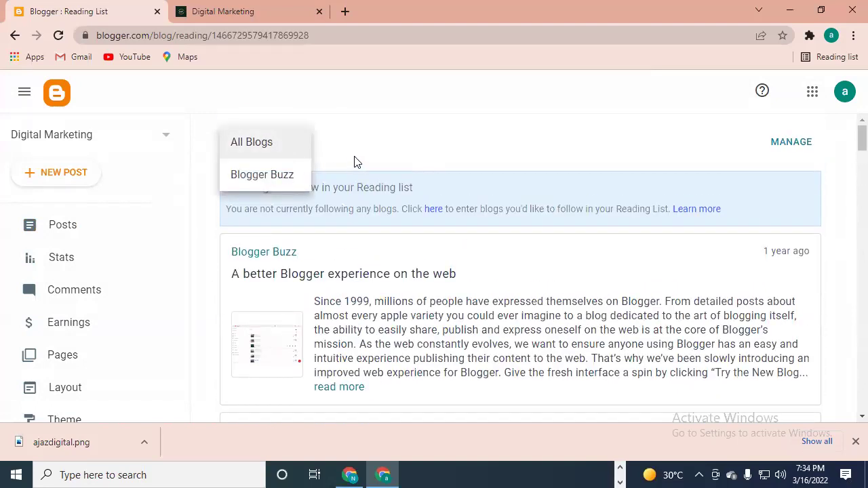
{"action": "left_click", "coordinate": [264, 143]}
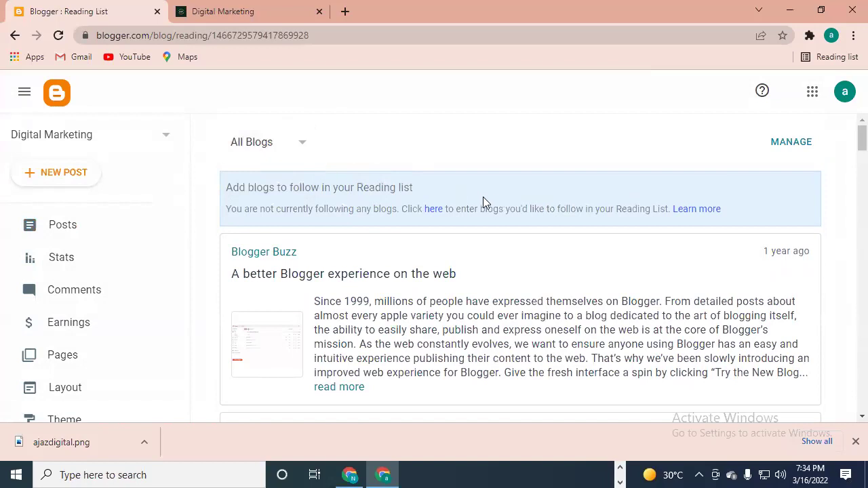
- Open the followed-blogs manager, cancel adding a blog, and return to the Reading List
{"action": "left_click", "coordinate": [788, 146]}
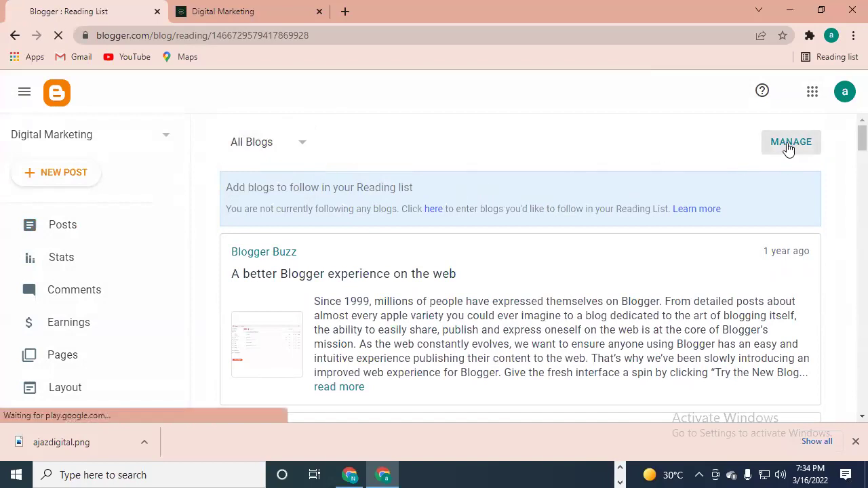
{"action": "scroll", "coordinate": [337, 244], "scroll_direction": "down", "scroll_amount": 2}
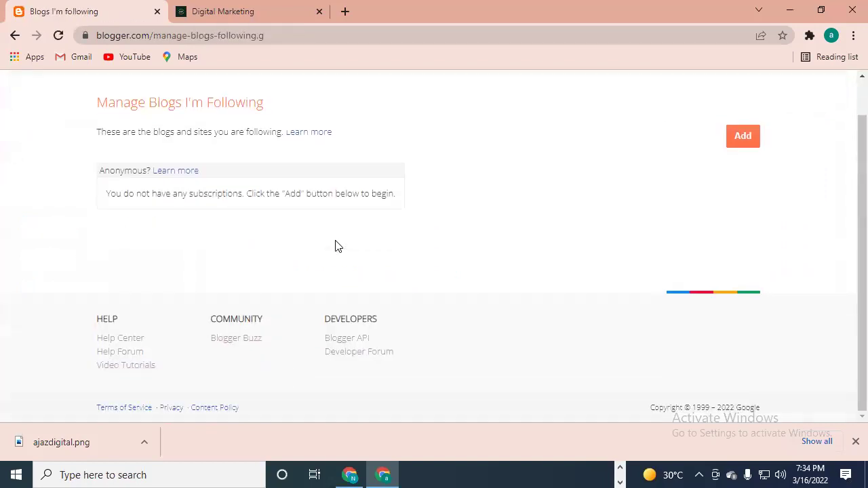
{"action": "scroll", "coordinate": [337, 247], "scroll_direction": "up", "scroll_amount": 2}
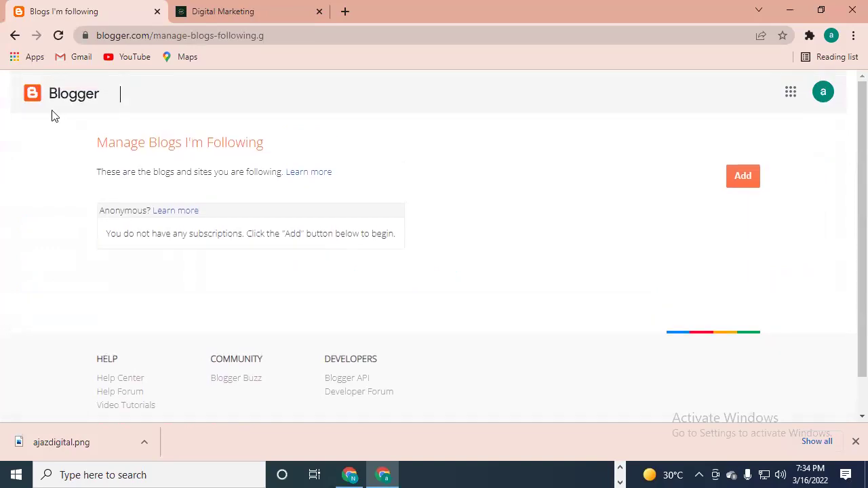
{"action": "left_click", "coordinate": [750, 182]}
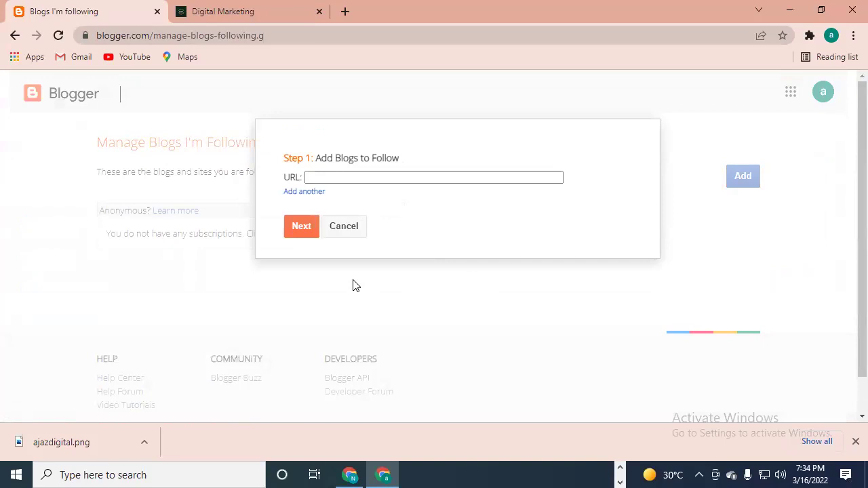
{"action": "left_click", "coordinate": [341, 230]}
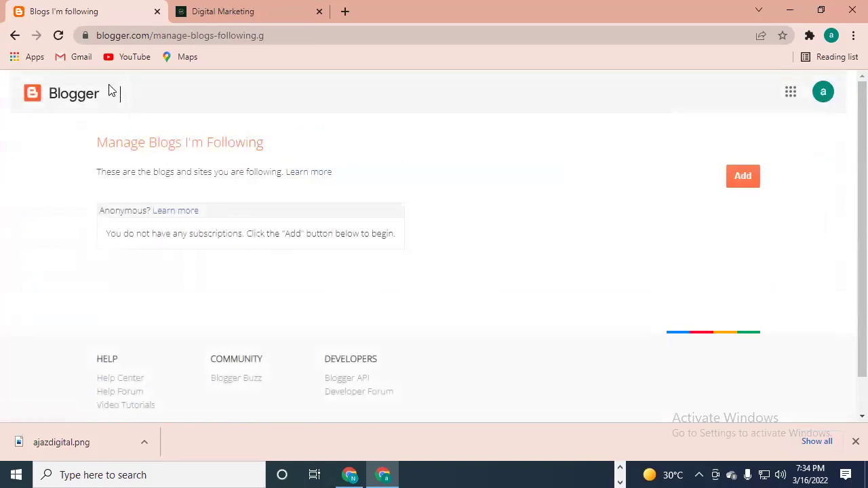
{"action": "left_click", "coordinate": [16, 38]}
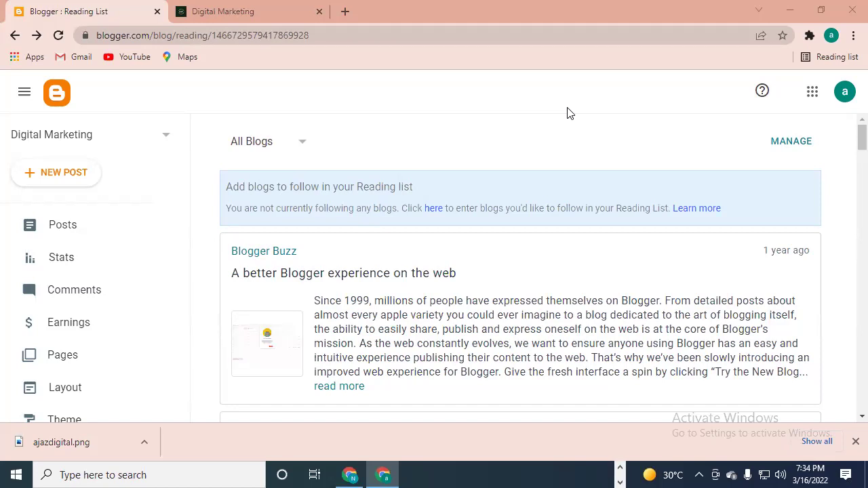
- Go to the blog's Settings and open the Favicon configuration page under Basic
{"action": "scroll", "coordinate": [196, 177], "scroll_direction": "down", "scroll_amount": 3}
{"action": "scroll", "coordinate": [68, 339], "scroll_direction": "down", "scroll_amount": 3}
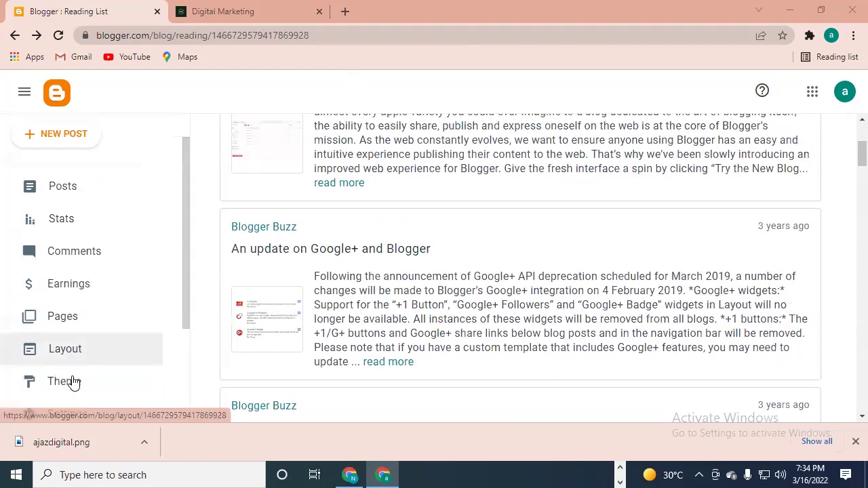
{"action": "left_click", "coordinate": [68, 260]}
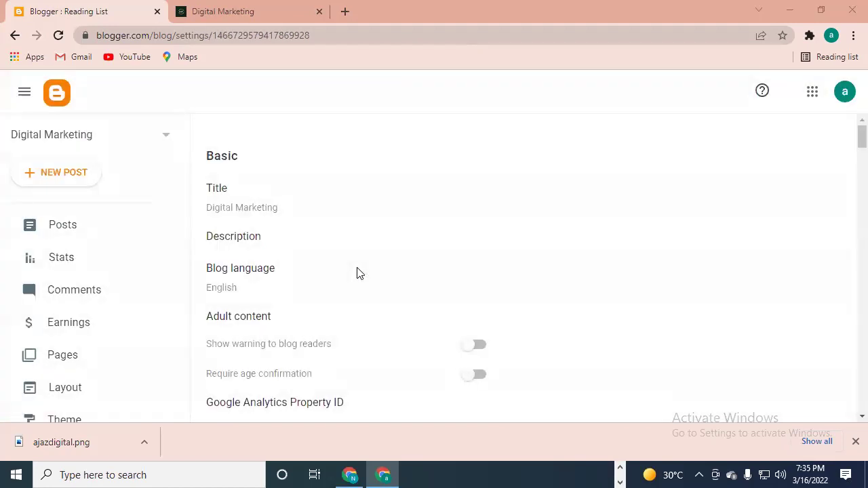
{"action": "scroll", "coordinate": [299, 242], "scroll_direction": "down", "scroll_amount": 3}
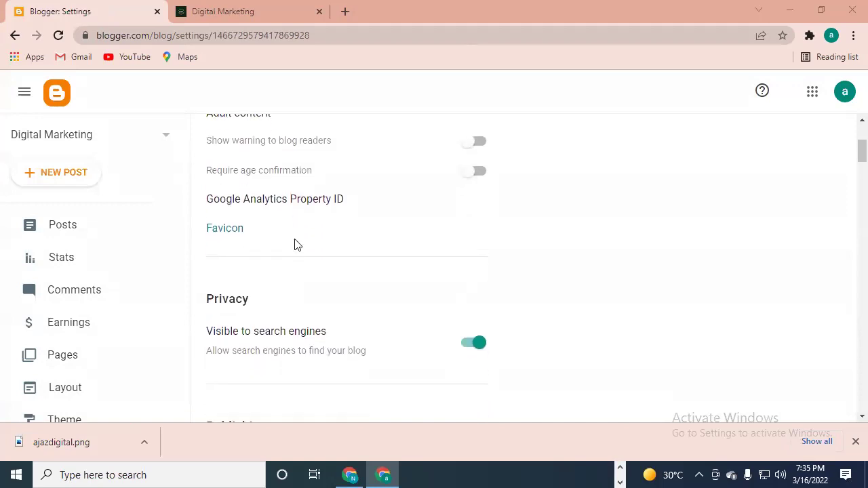
{"action": "left_click", "coordinate": [226, 232]}
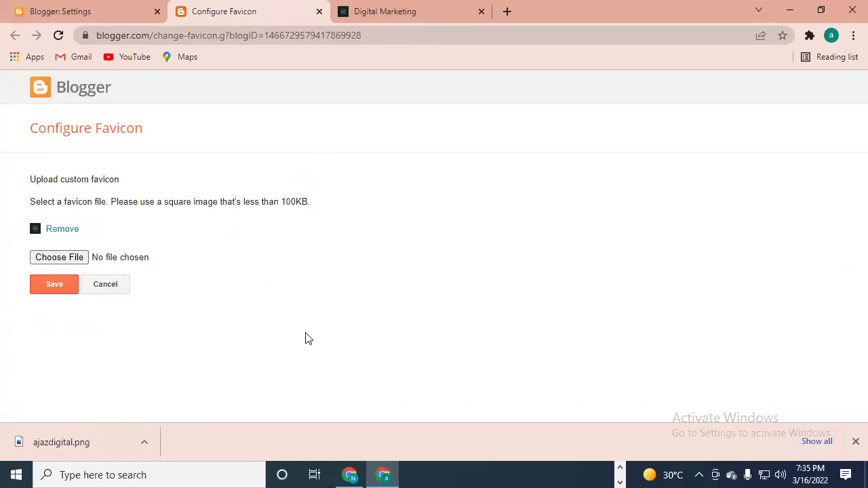
- In a new tab, Google 'iqrasoft' and browse the results, including the IQRASOFT business panel
{"action": "left_click", "coordinate": [507, 12]}
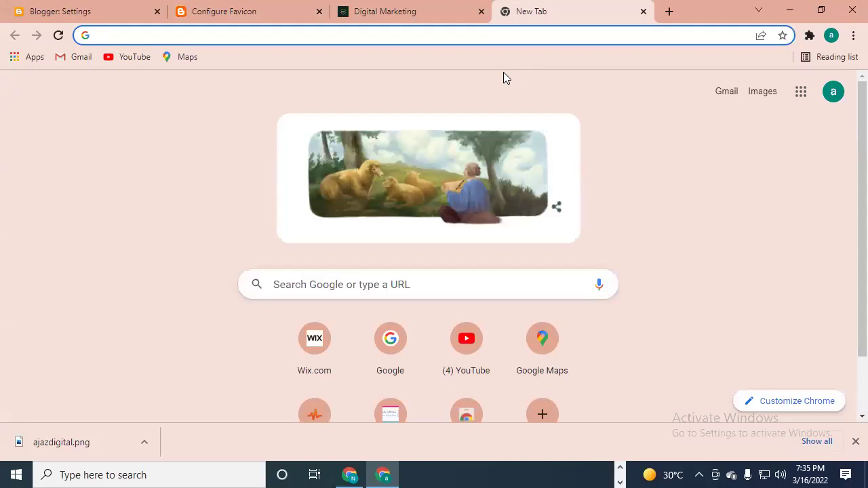
{"action": "type", "text": "iq"}
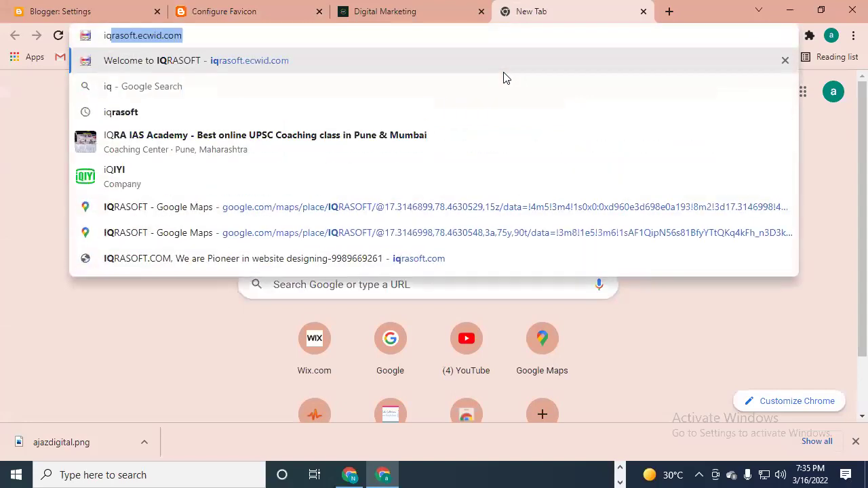
{"action": "key", "text": "Down"}
{"action": "key", "text": "Down"}
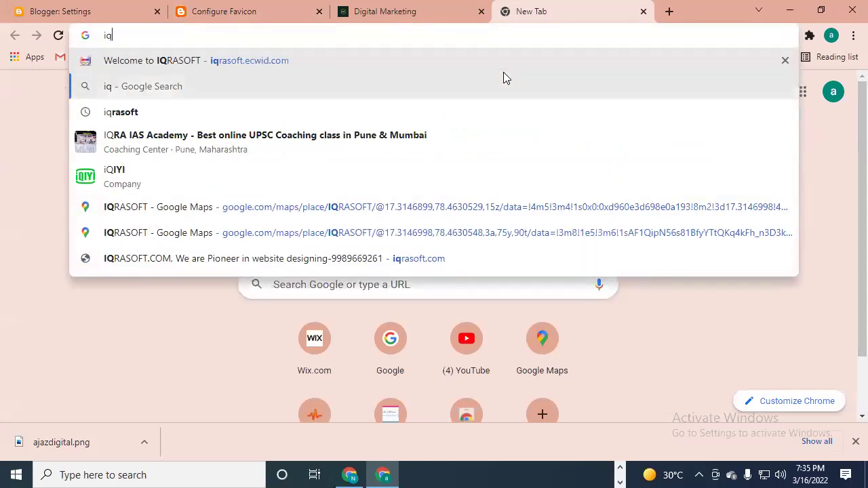
{"action": "key", "text": "Return"}
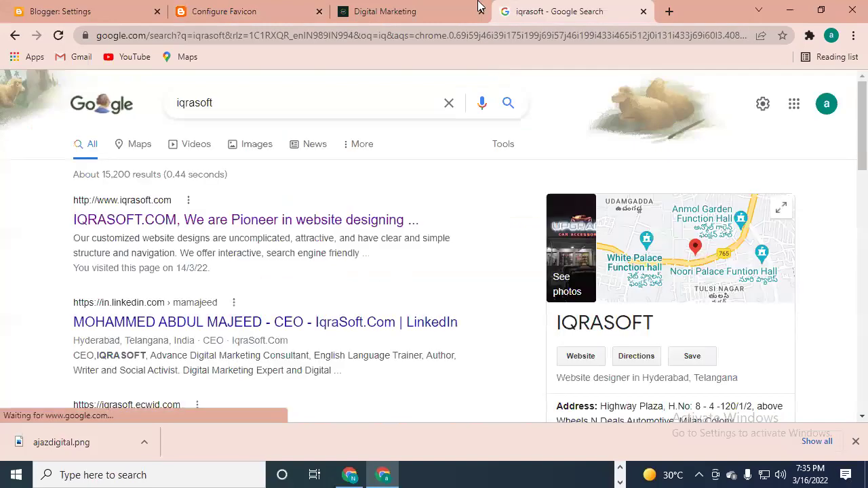
{"action": "scroll", "coordinate": [494, 200], "scroll_direction": "down", "scroll_amount": 3}
{"action": "scroll", "coordinate": [433, 283], "scroll_direction": "up", "scroll_amount": 2}
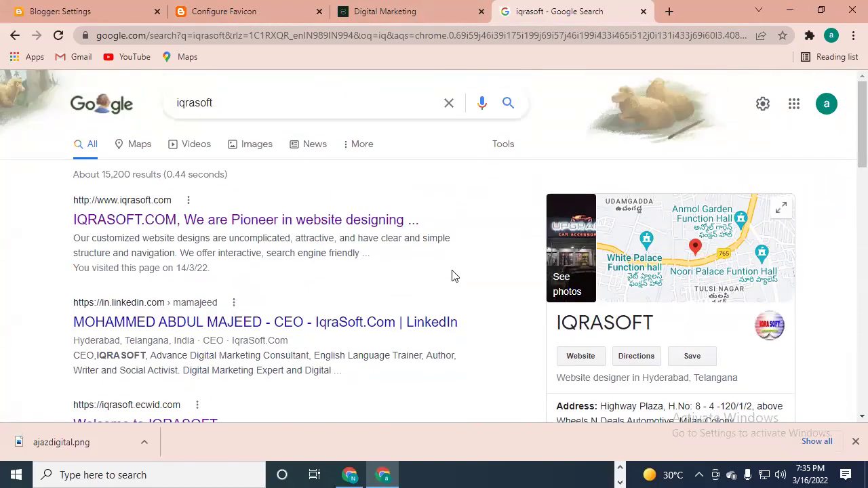
{"action": "scroll", "coordinate": [456, 289], "scroll_direction": "down", "scroll_amount": 1}
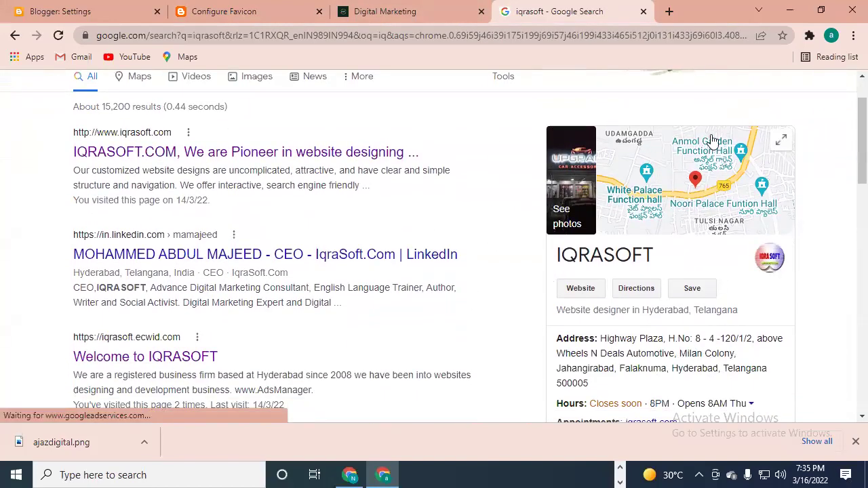
{"action": "scroll", "coordinate": [787, 305], "scroll_direction": "down", "scroll_amount": 3}
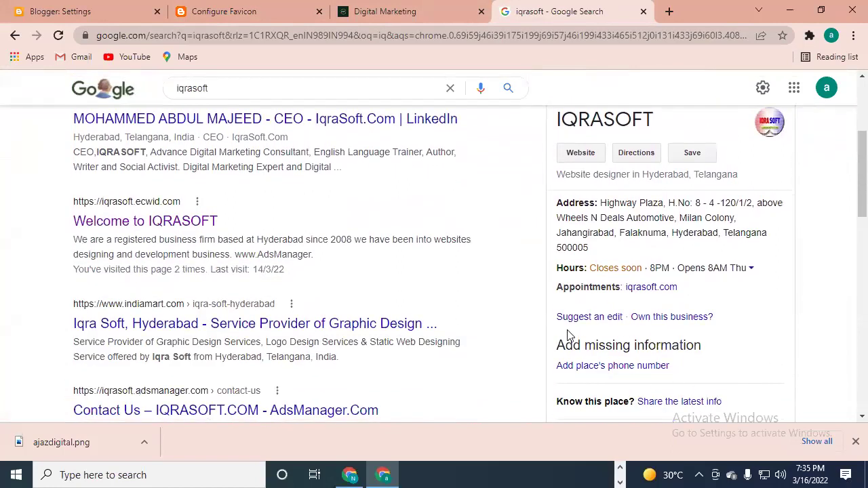
{"action": "scroll", "coordinate": [556, 299], "scroll_direction": "up", "scroll_amount": 2}
{"action": "scroll", "coordinate": [547, 283], "scroll_direction": "up", "scroll_amount": 1}
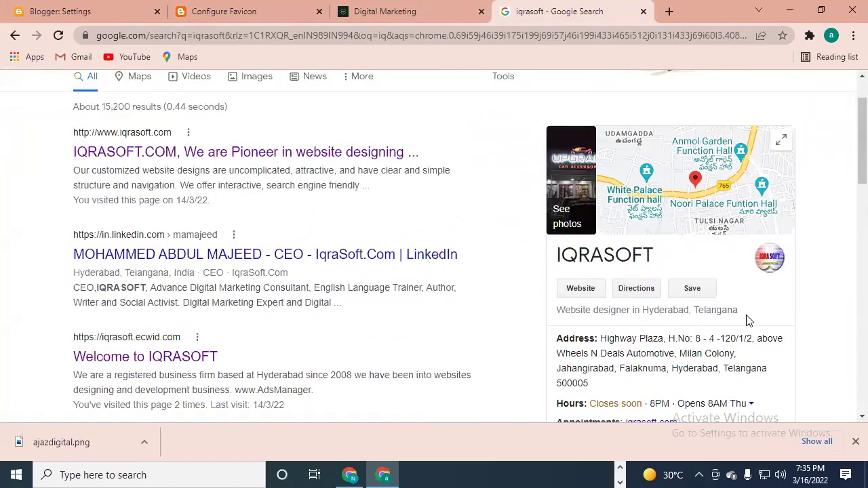
{"action": "scroll", "coordinate": [746, 251], "scroll_direction": "down", "scroll_amount": 2}
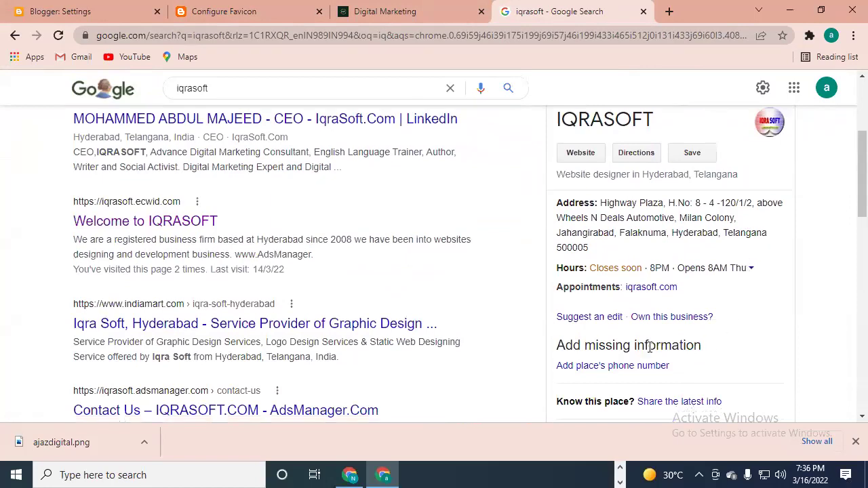
{"action": "scroll", "coordinate": [551, 274], "scroll_direction": "down", "scroll_amount": 1}
{"action": "scroll", "coordinate": [551, 274], "scroll_direction": "down", "scroll_amount": 3}
{"action": "scroll", "coordinate": [545, 286], "scroll_direction": "up", "scroll_amount": 7}
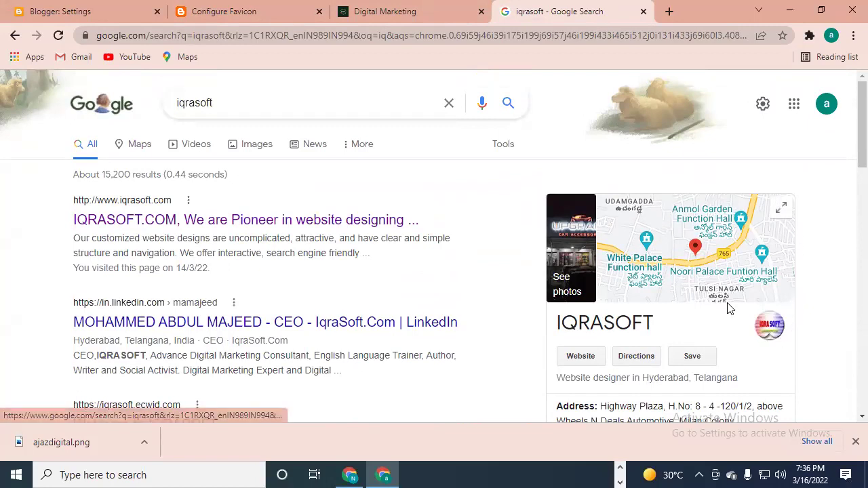
{"action": "scroll", "coordinate": [771, 260], "scroll_direction": "down", "scroll_amount": 2}
{"action": "scroll", "coordinate": [772, 259], "scroll_direction": "down", "scroll_amount": 5}
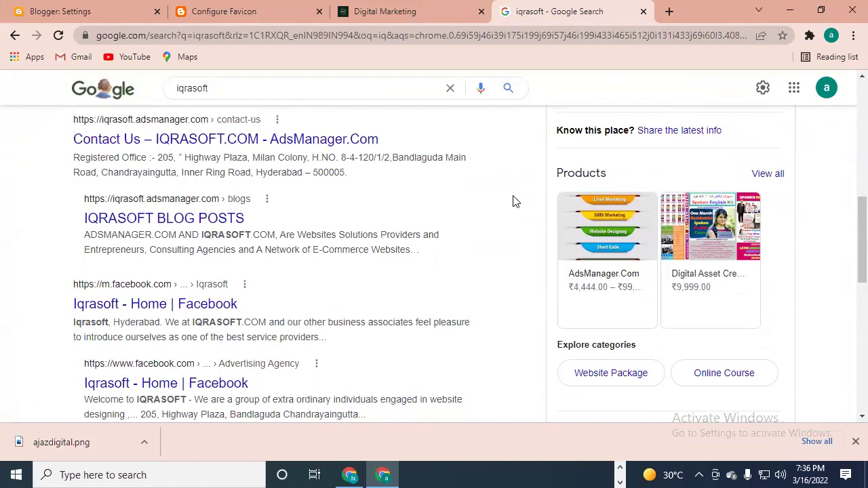
{"action": "scroll", "coordinate": [756, 252], "scroll_direction": "up", "scroll_amount": 8}
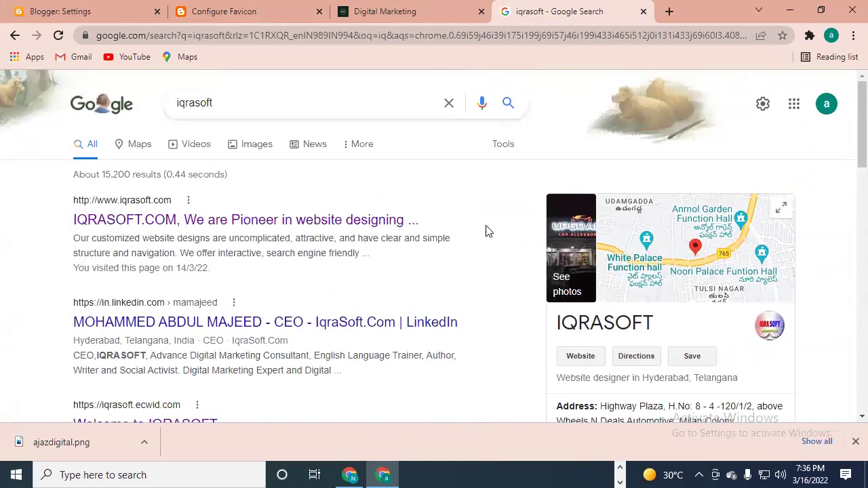
- Load maps.google.com in another new tab and place the cursor in the Search Google Maps box
{"action": "left_click", "coordinate": [669, 12]}
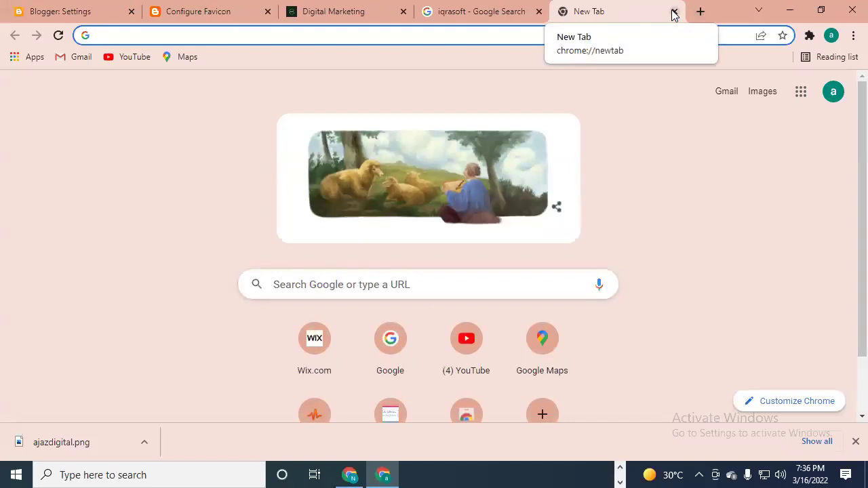
{"action": "type", "text": "maps.google.com"}
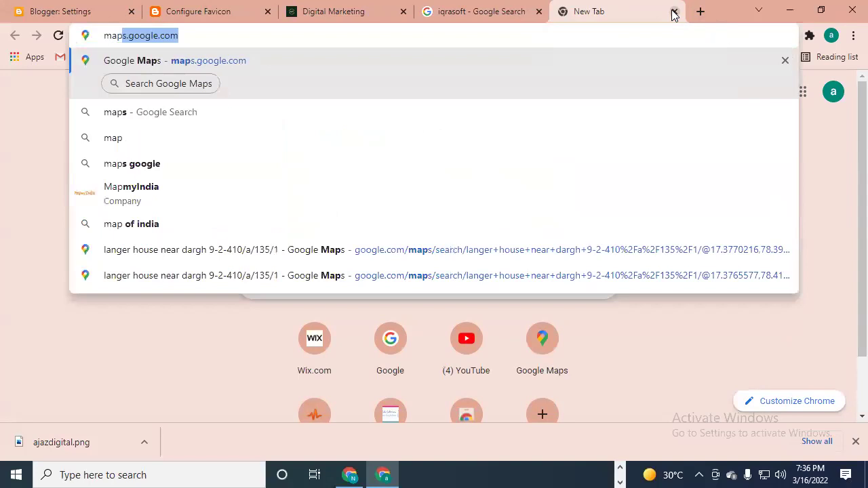
{"action": "key", "text": "Return"}
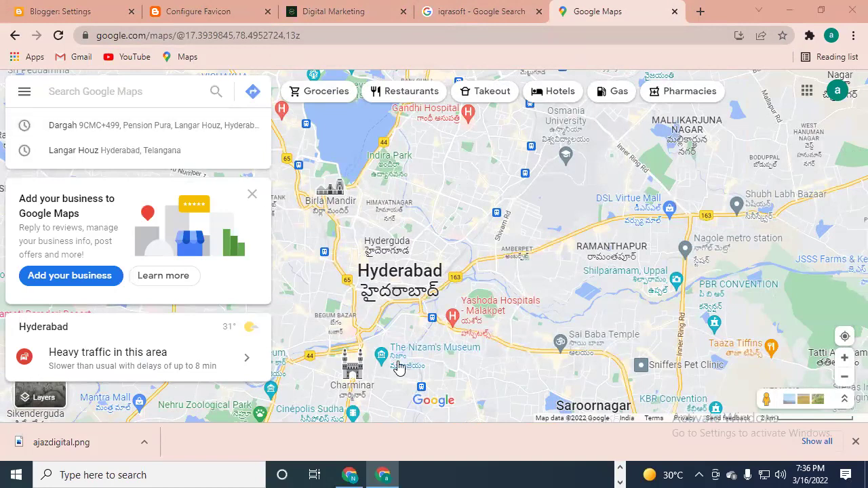
{"action": "mouse_move", "coordinate": [399, 367]}
{"action": "left_click", "coordinate": [193, 96]}
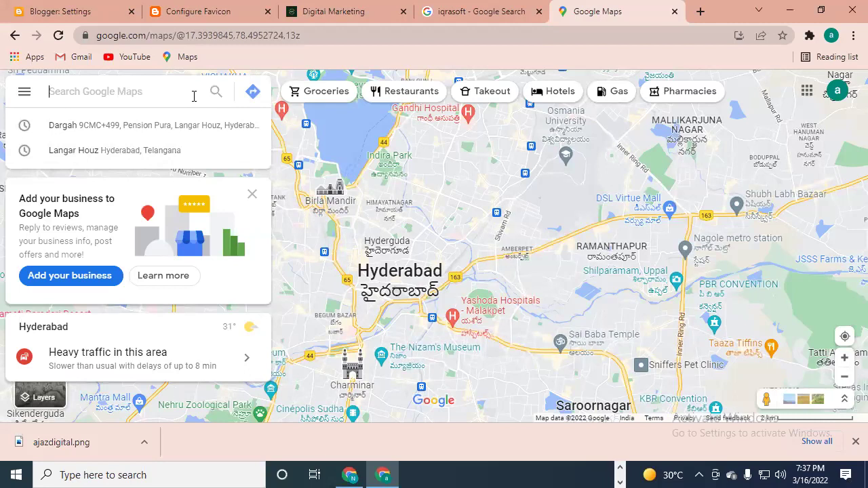
- Search Maps for 'koti' and choose the Koti Womens College Bus Stand suggestion
{"action": "type", "text": "koti"}
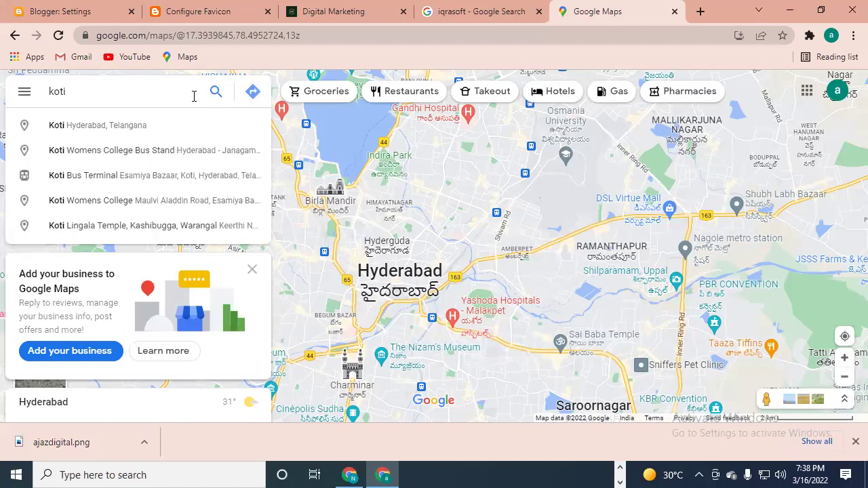
{"action": "left_click", "coordinate": [211, 154]}
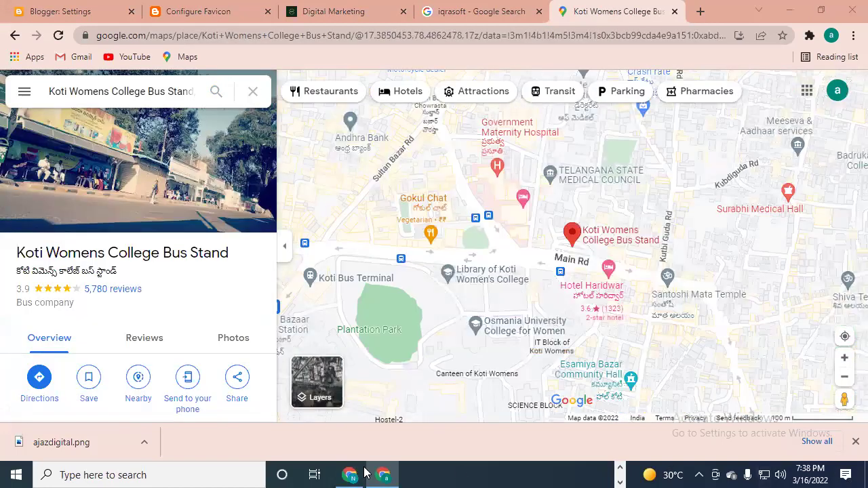
- Zoom the map and close the Koti Womens College Bus Stand place panel
{"action": "scroll", "coordinate": [575, 246], "scroll_direction": "up", "scroll_amount": 1}
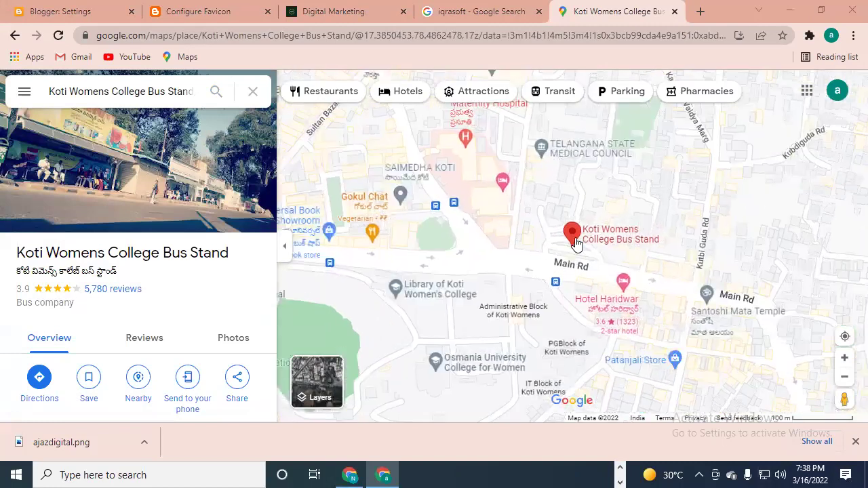
{"action": "scroll", "coordinate": [576, 246], "scroll_direction": "up", "scroll_amount": 1}
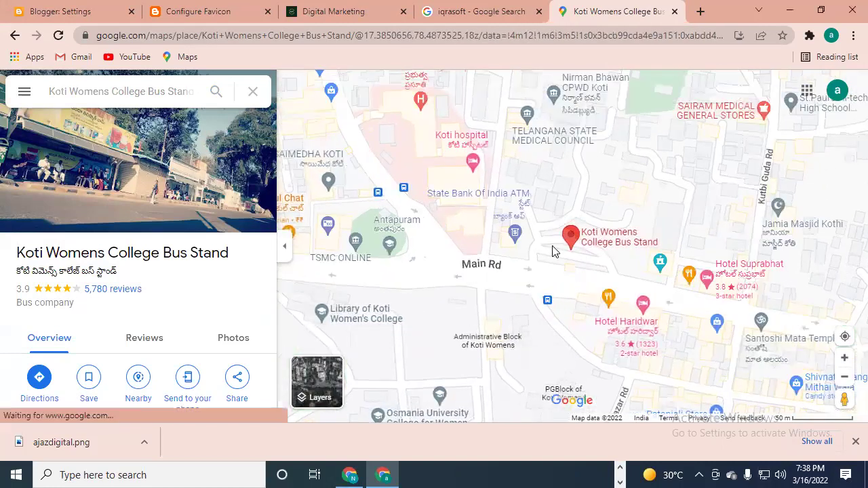
{"action": "left_click", "coordinate": [553, 252]}
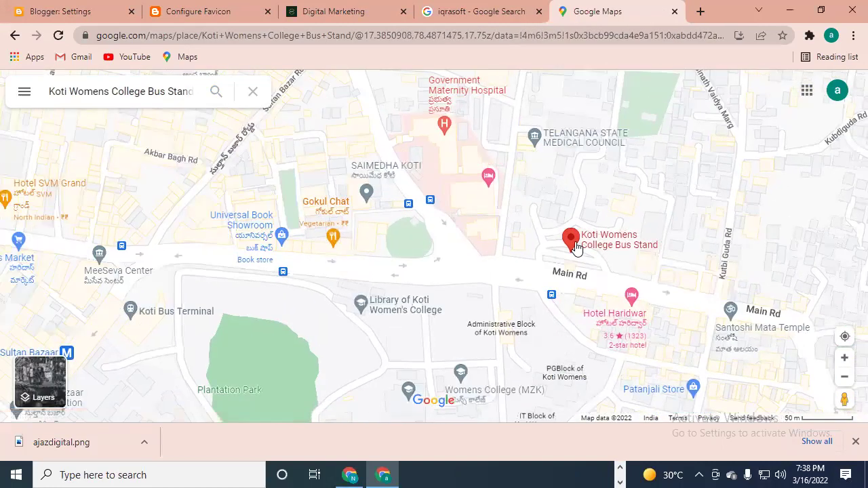
{"action": "scroll", "coordinate": [576, 245], "scroll_direction": "down", "scroll_amount": 1}
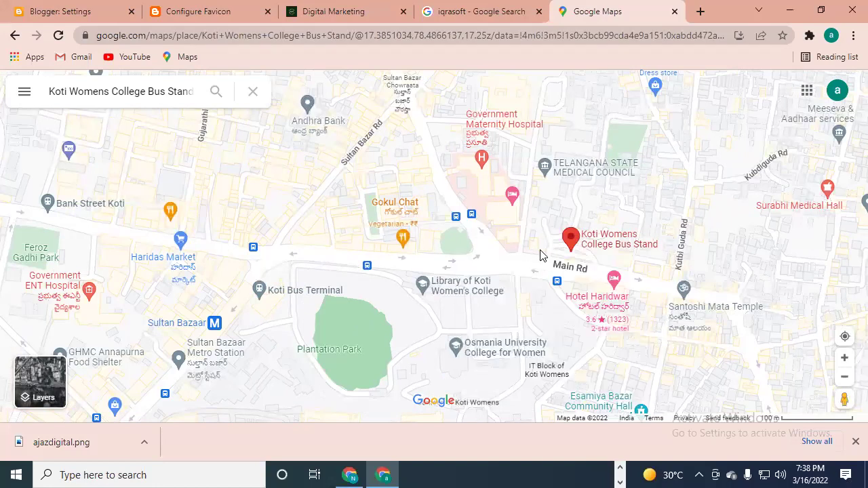
{"action": "left_click", "coordinate": [539, 255]}
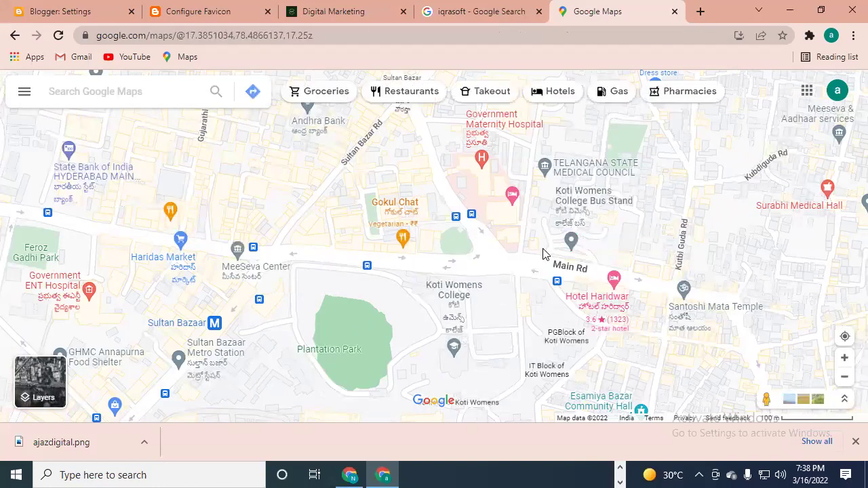
{"action": "scroll", "coordinate": [542, 254], "scroll_direction": "up", "scroll_amount": 1}
{"action": "left_click", "coordinate": [539, 257]}
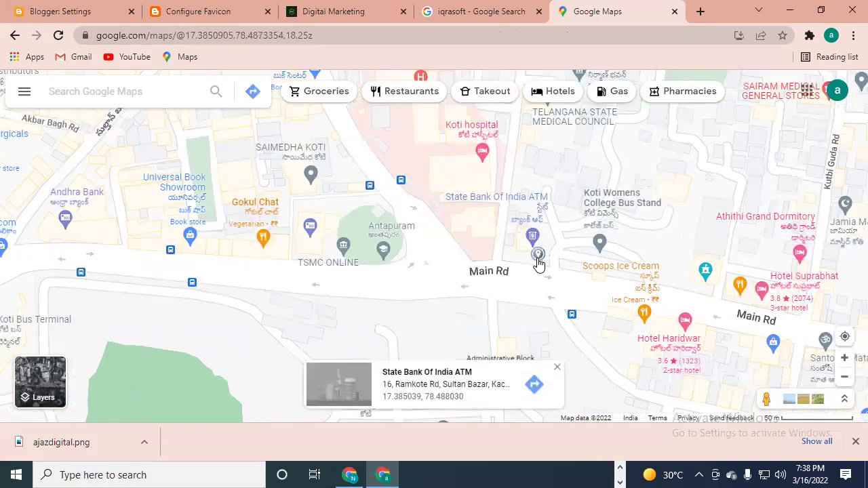
- Drop a pin beside the bus stand on Main Rd and open the Chai adda tea store
{"action": "scroll", "coordinate": [537, 254], "scroll_direction": "up", "scroll_amount": 1}
{"action": "scroll", "coordinate": [510, 269], "scroll_direction": "down", "scroll_amount": 1}
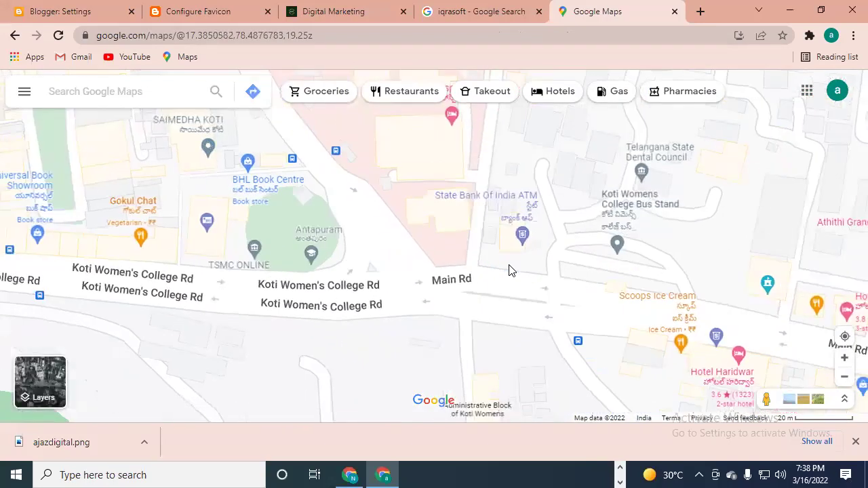
{"action": "left_click", "coordinate": [523, 268]}
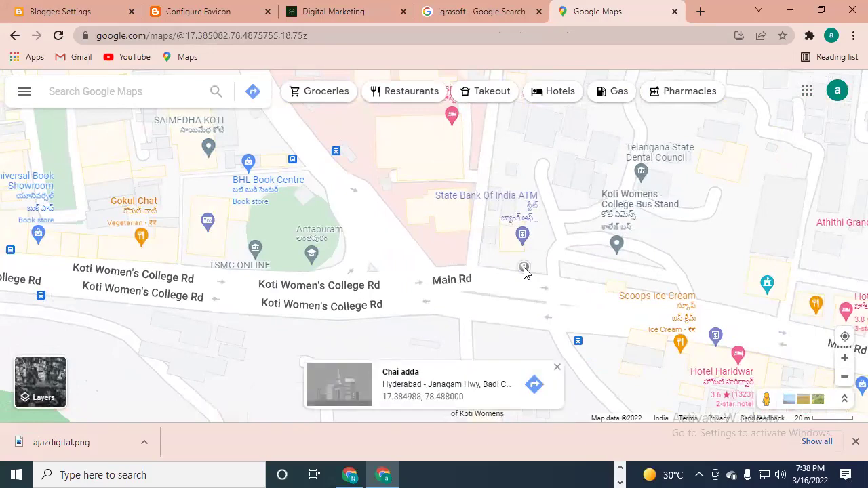
{"action": "left_click", "coordinate": [440, 349]}
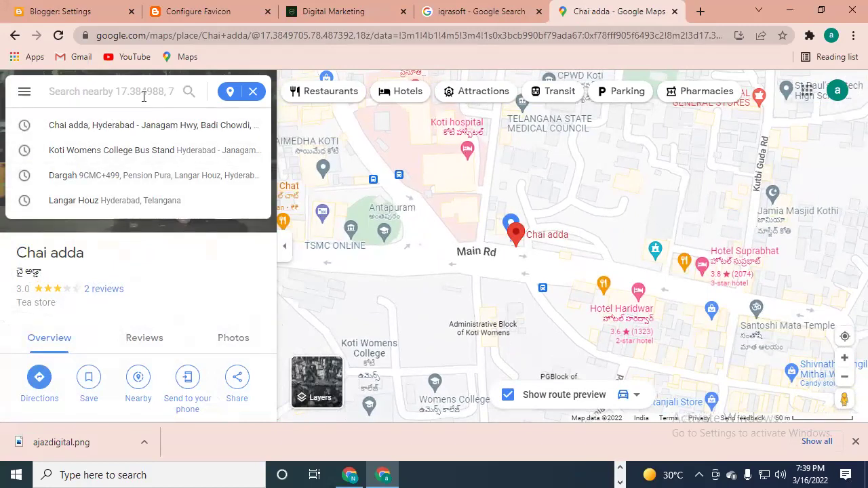
- Replace the mistyped 'mobils' with 'welcome mobile service koti hyd' and run the search
{"action": "type", "text": "m"}
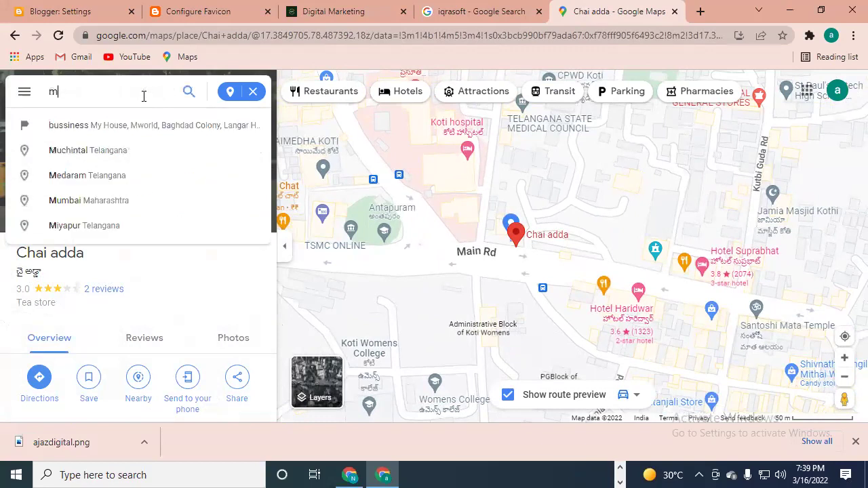
{"action": "type", "text": "obils"}
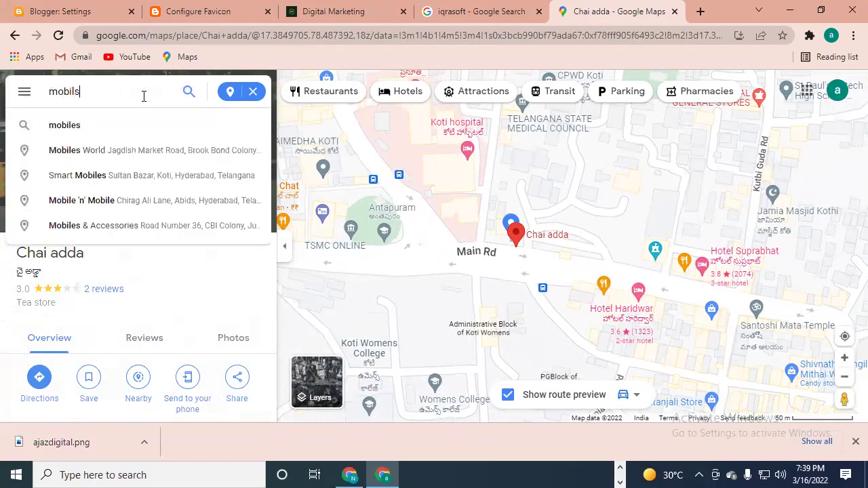
{"action": "key", "text": "BackSpace"}
{"action": "key", "text": "BackSpace"}
{"action": "key", "text": "BackSpace"}
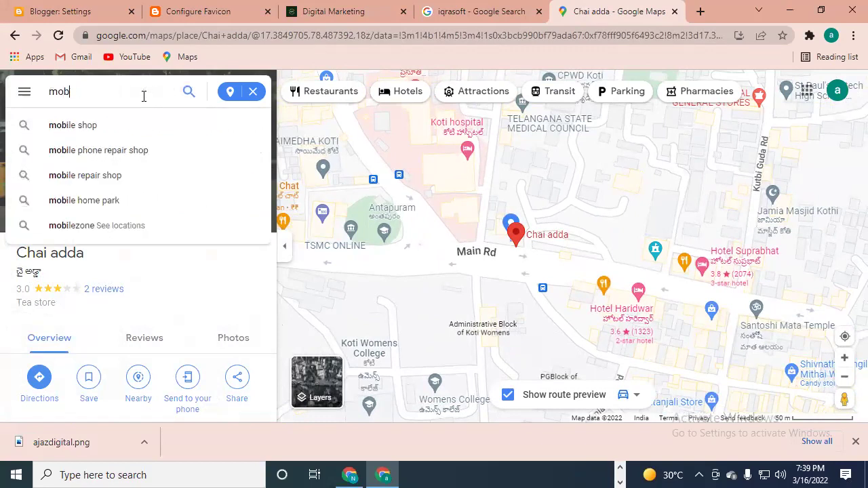
{"action": "key", "text": "BackSpace"}
{"action": "key", "text": "BackSpace"}
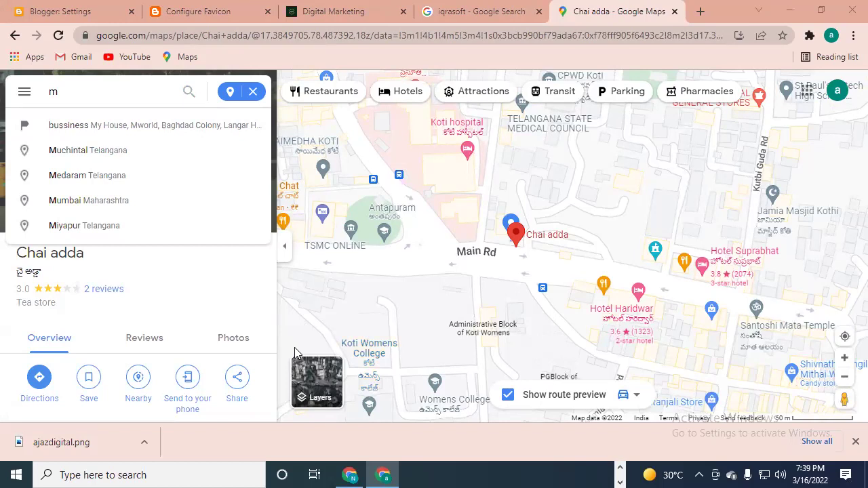
{"action": "key", "text": "BackSpace"}
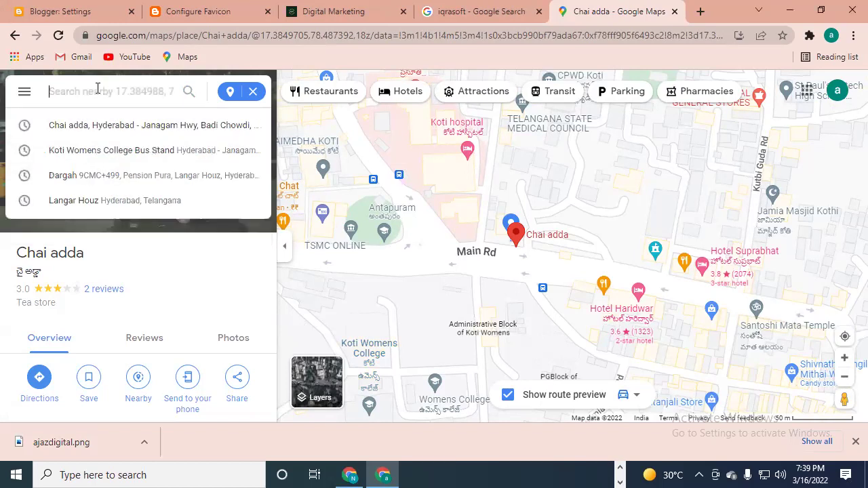
{"action": "type", "text": "we"}
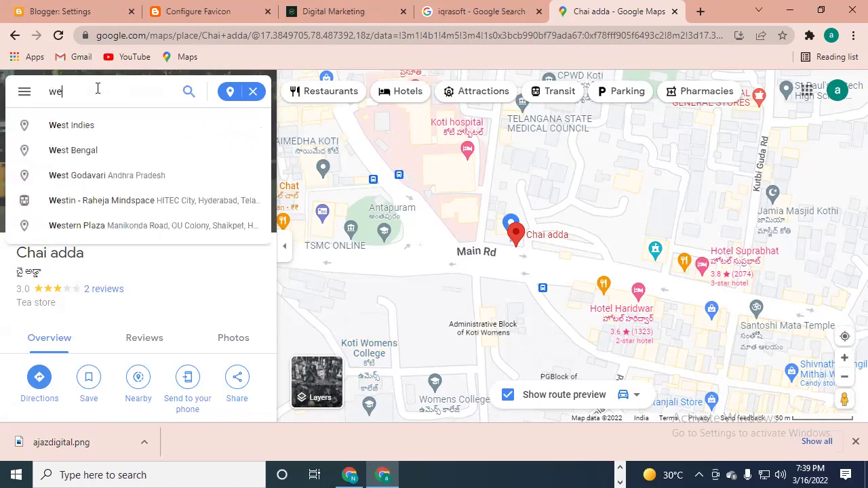
{"action": "type", "text": "lcome m"}
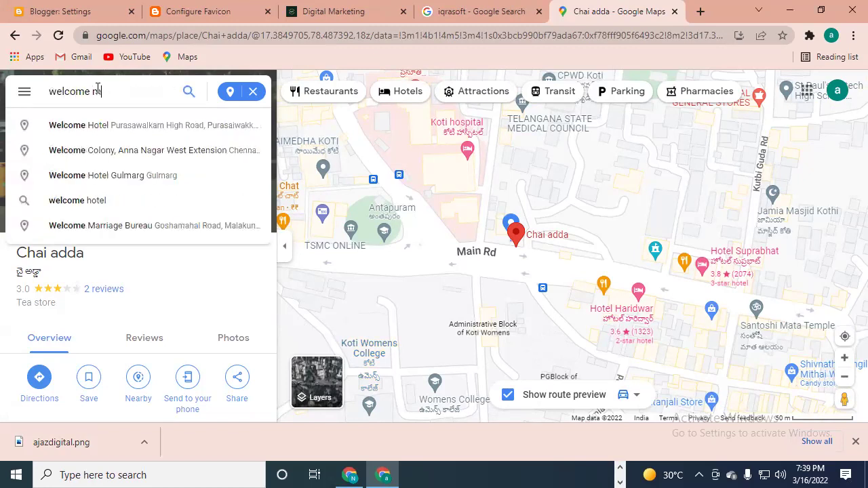
{"action": "type", "text": "obile s"}
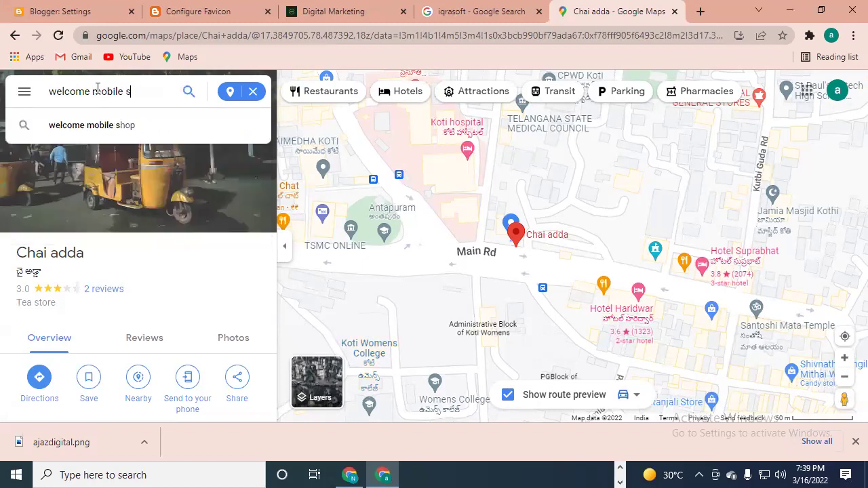
{"action": "type", "text": "ervice"}
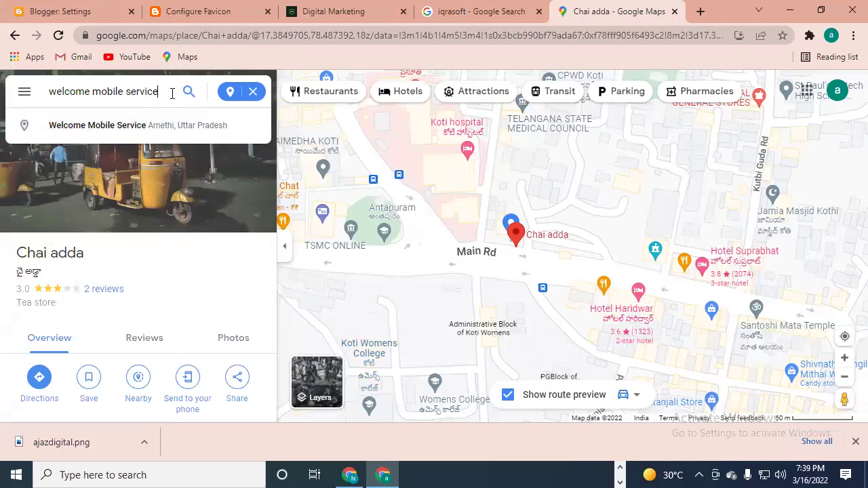
{"action": "type", "text": "ko"}
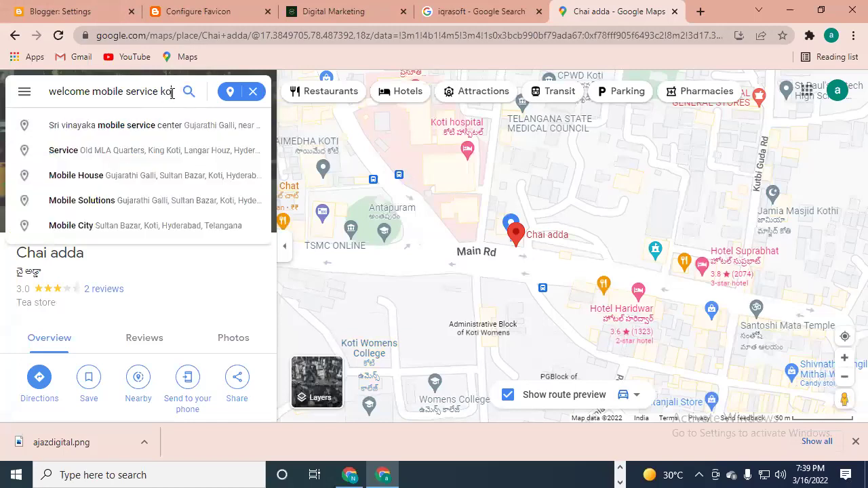
{"action": "type", "text": "ti hyd"}
{"action": "key", "text": "Return"}
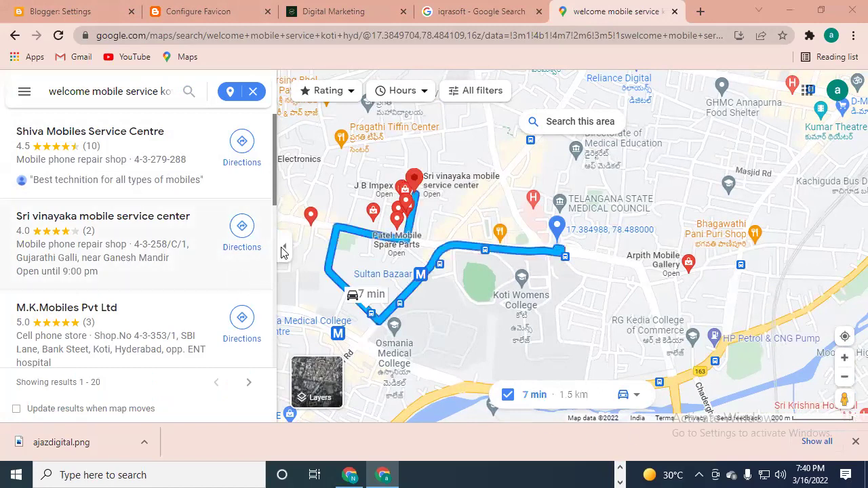
- Zoom out and delete 'welcome mobile service koti hyd' from the search box
{"action": "scroll", "coordinate": [436, 270], "scroll_direction": "down", "scroll_amount": 1}
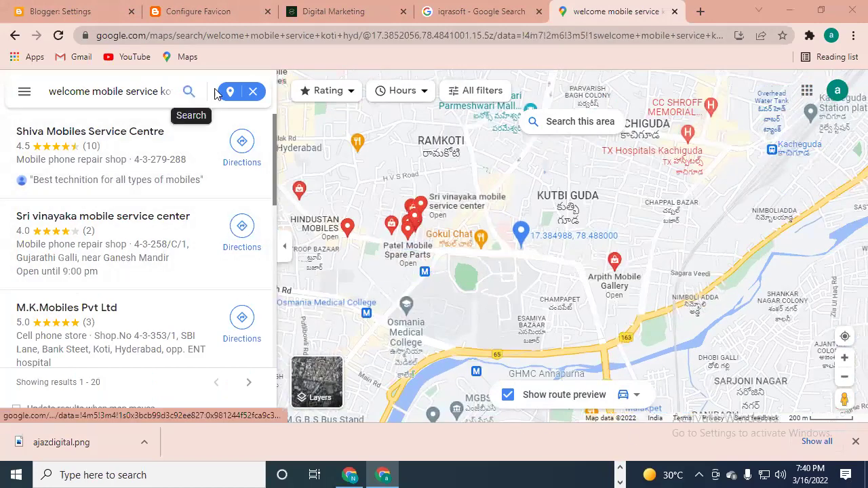
{"action": "left_click", "coordinate": [189, 91]}
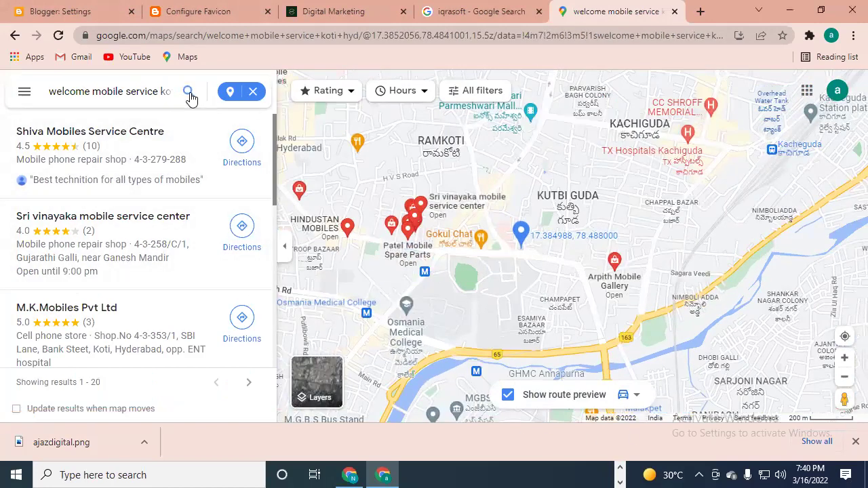
{"action": "left_click", "coordinate": [148, 90]}
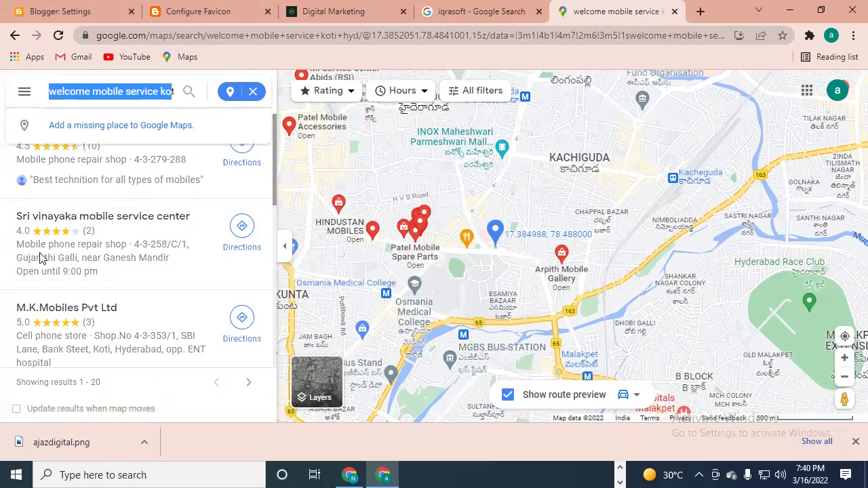
{"action": "key", "text": "End"}
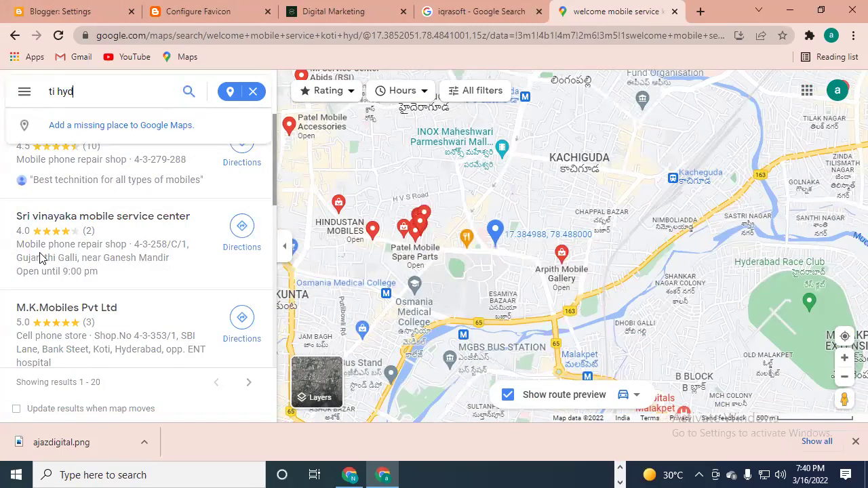
{"action": "key", "text": "BackSpace"}
{"action": "key", "text": "BackSpace"}
{"action": "key", "text": "BackSpace"}
{"action": "key", "text": "BackSpace"}
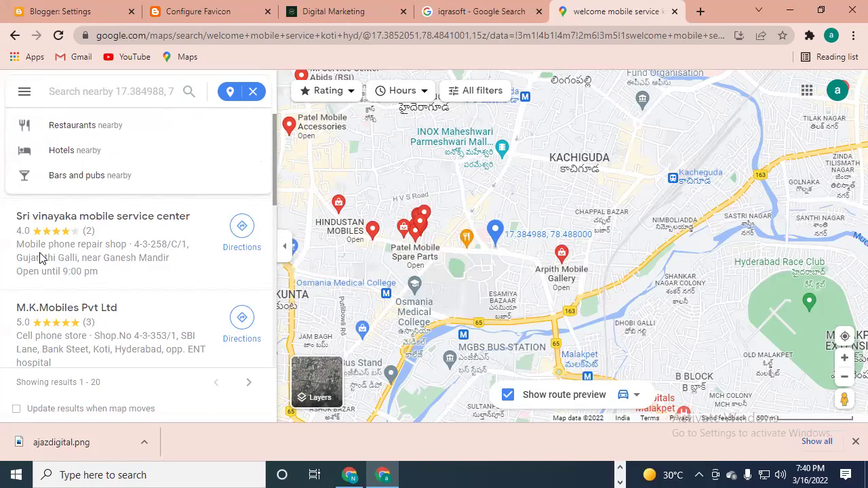
- Search for 'koti' and open the Koti, Hyderabad, Telangana place details
{"action": "type", "text": "koti"}
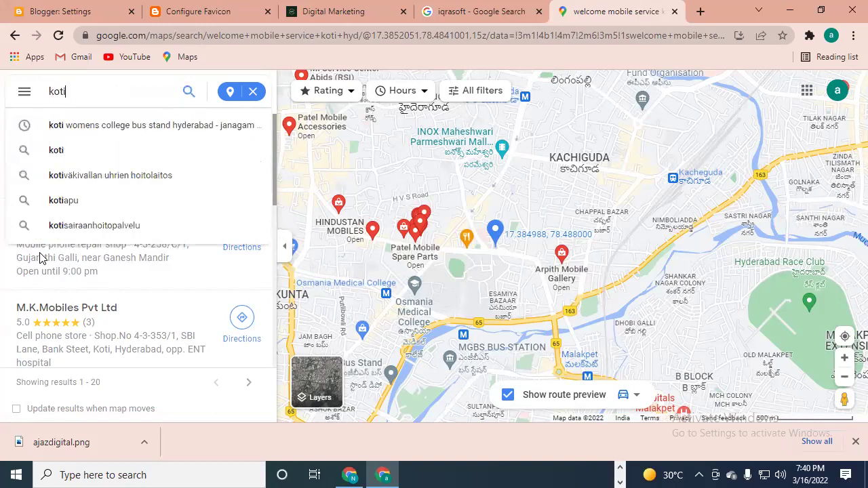
{"action": "key", "text": "Return"}
{"action": "left_click", "coordinate": [190, 91]}
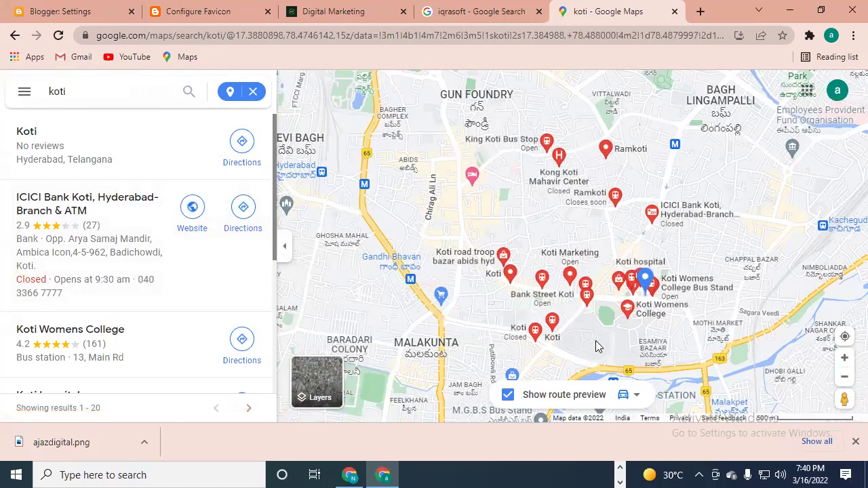
{"action": "scroll", "coordinate": [589, 285], "scroll_direction": "up", "scroll_amount": 5}
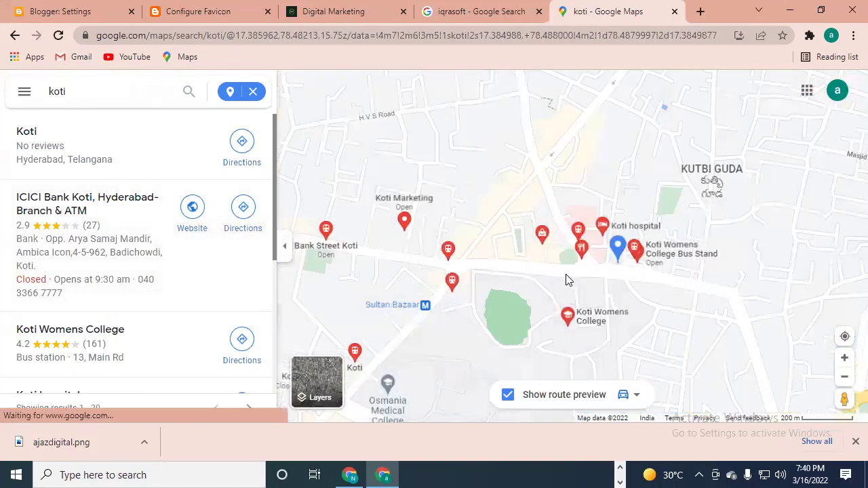
{"action": "scroll", "coordinate": [593, 287], "scroll_direction": "down", "scroll_amount": 4}
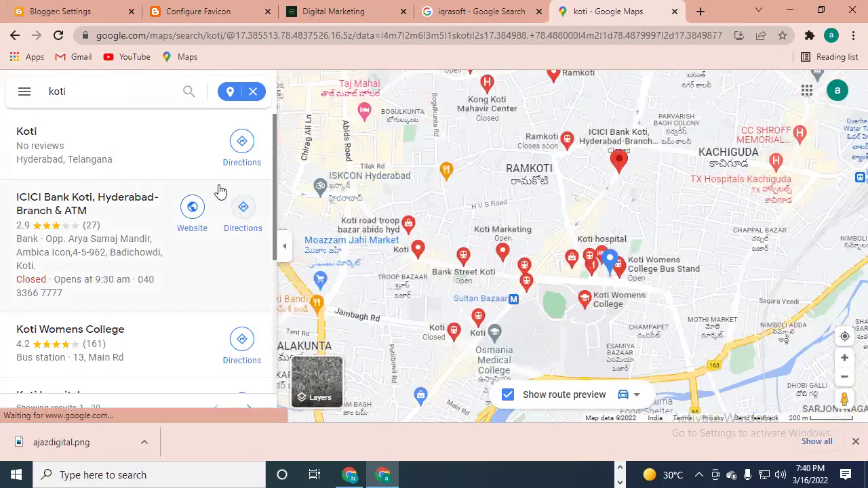
{"action": "left_click", "coordinate": [192, 94]}
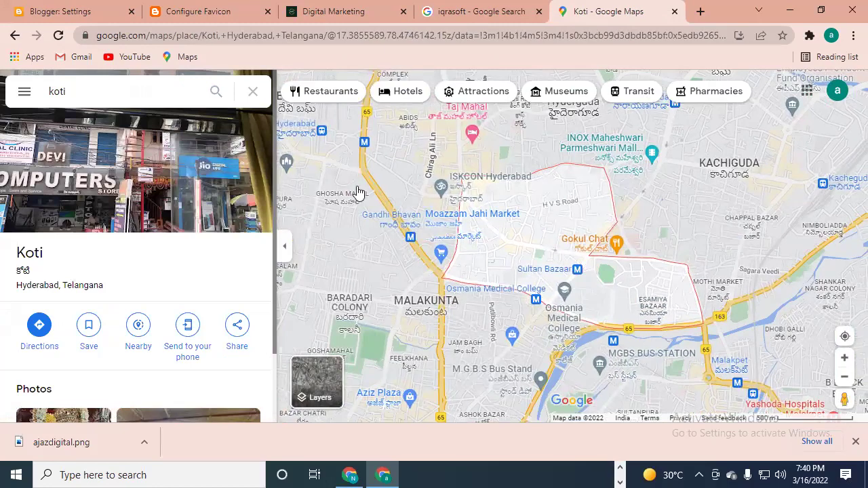
- Clear the search and rerun 'koti' from the recent searches
{"action": "scroll", "coordinate": [607, 312], "scroll_direction": "up", "scroll_amount": 2}
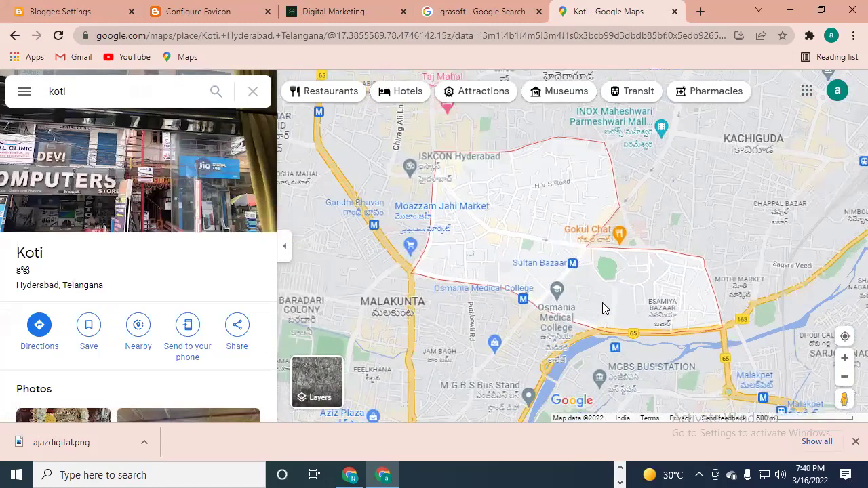
{"action": "scroll", "coordinate": [610, 308], "scroll_direction": "down", "scroll_amount": 3}
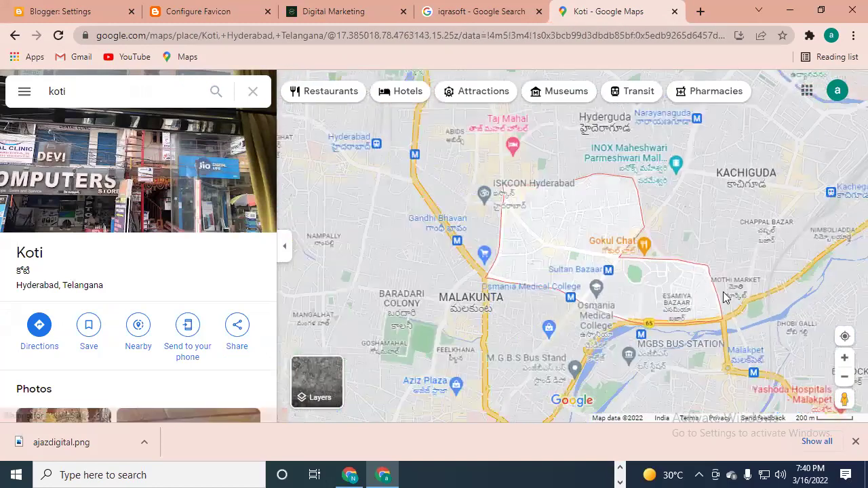
{"action": "left_click", "coordinate": [247, 92]}
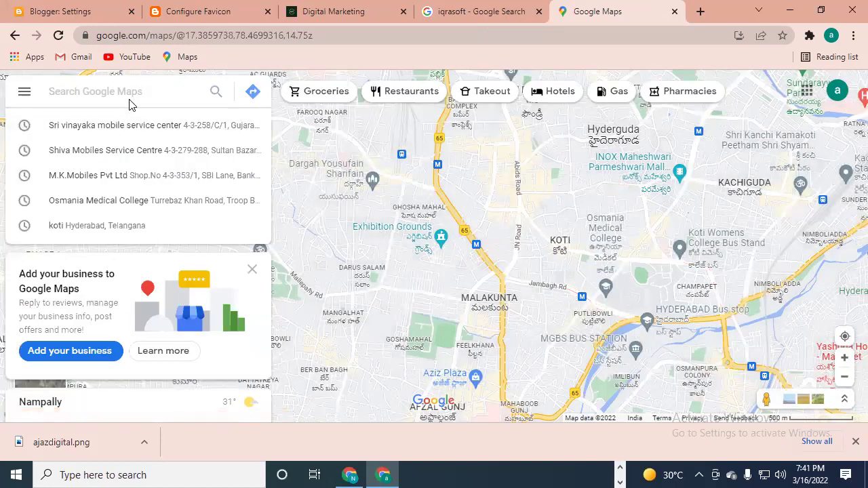
{"action": "left_click", "coordinate": [126, 227]}
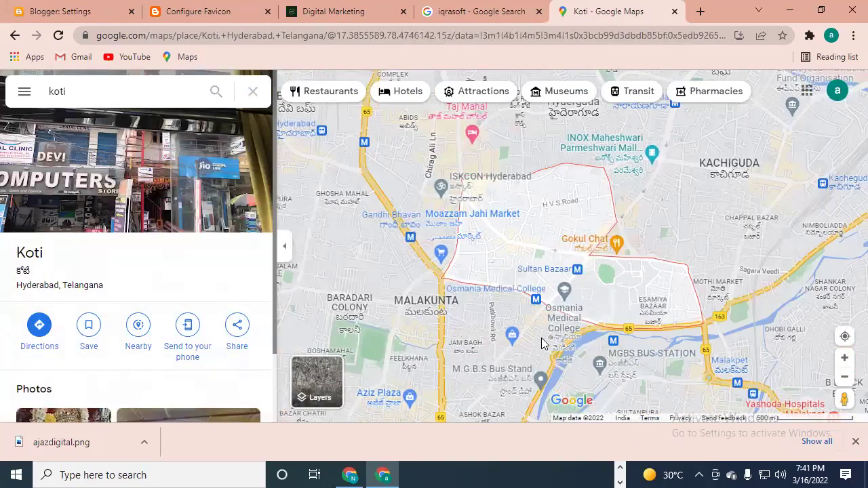
- Allow Maps to use your location, zoom into Koti, and drop a pin there
{"action": "scroll", "coordinate": [573, 325], "scroll_direction": "up", "scroll_amount": 1}
{"action": "left_click", "coordinate": [844, 336]}
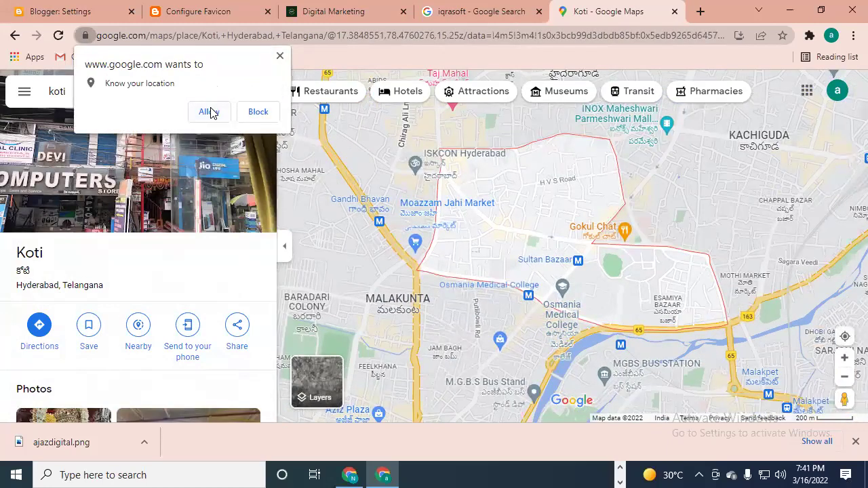
{"action": "left_click", "coordinate": [209, 112]}
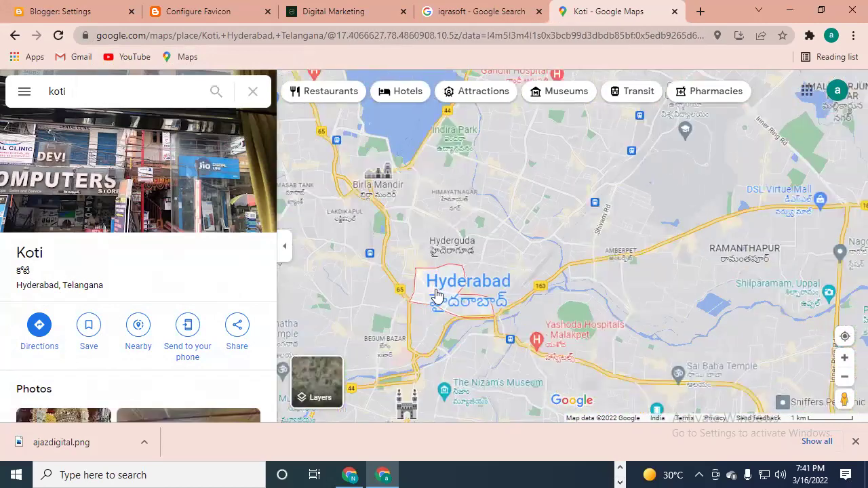
{"action": "scroll", "coordinate": [437, 297], "scroll_direction": "up", "scroll_amount": 5}
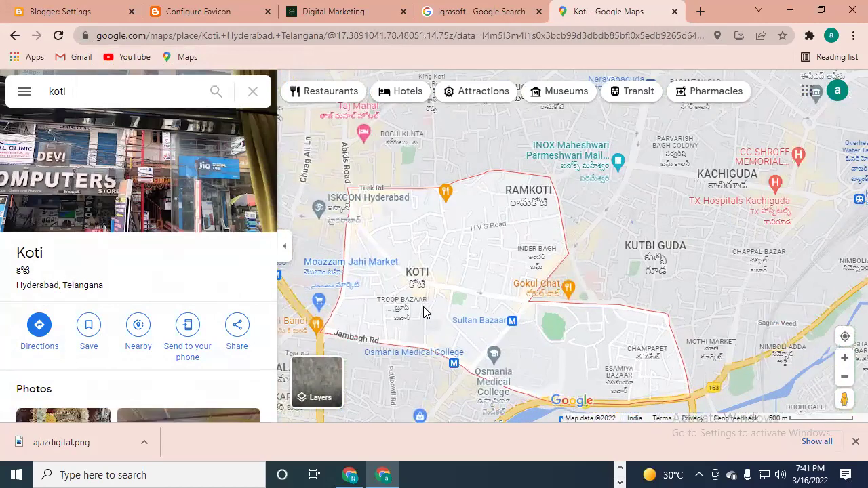
{"action": "scroll", "coordinate": [421, 291], "scroll_direction": "up", "scroll_amount": 5}
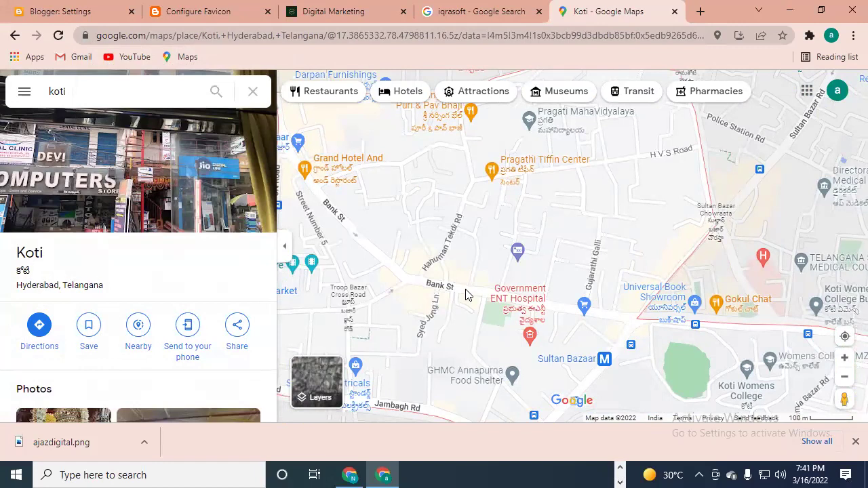
{"action": "left_click", "coordinate": [458, 288]}
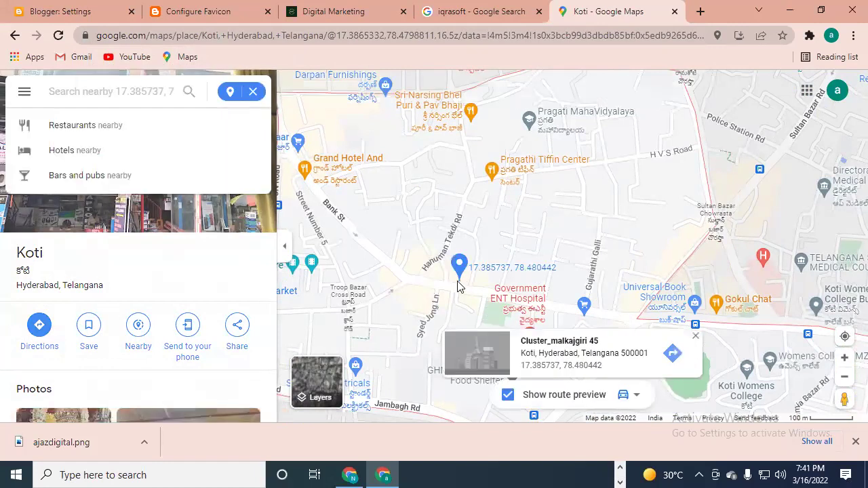
- Open the place details for the pin at 17.385737, 78.480442, then select the Asia Law House marker
{"action": "left_click", "coordinate": [548, 355]}
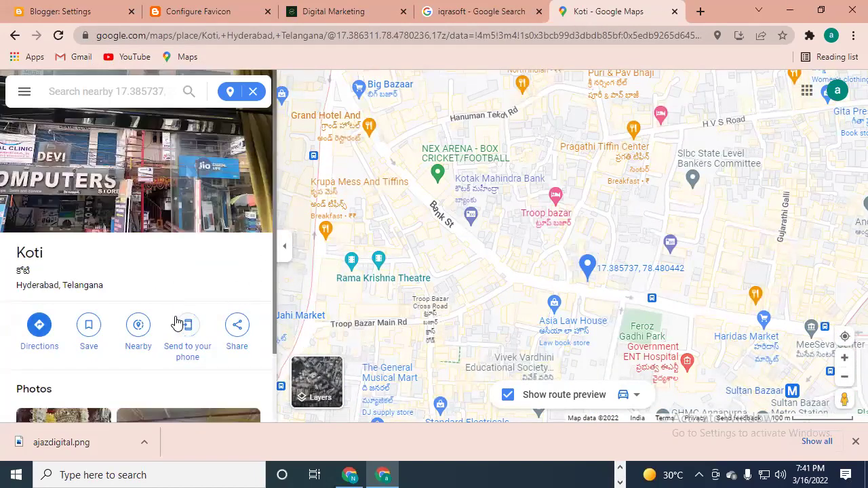
{"action": "scroll", "coordinate": [102, 312], "scroll_direction": "down", "scroll_amount": 1}
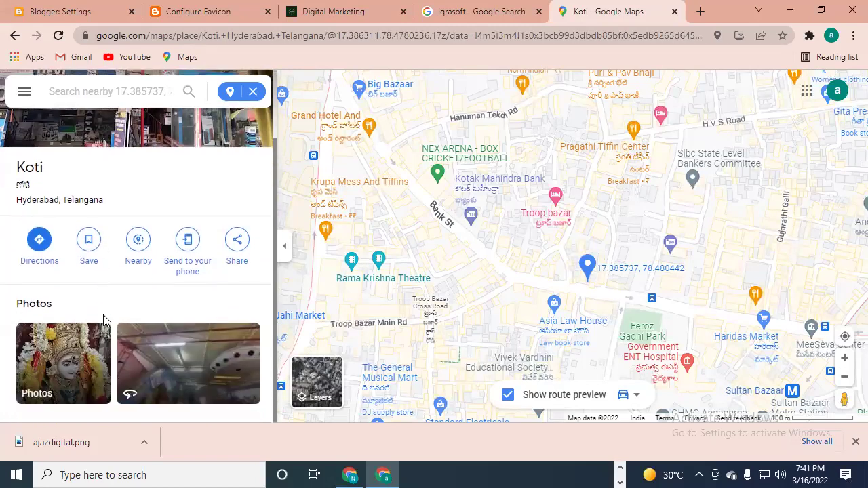
{"action": "scroll", "coordinate": [105, 295], "scroll_direction": "up", "scroll_amount": 1}
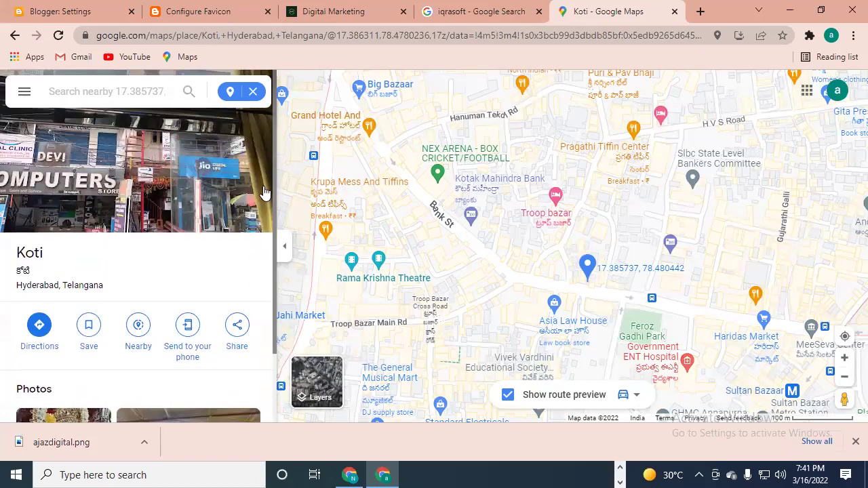
{"action": "scroll", "coordinate": [276, 171], "scroll_direction": "down", "scroll_amount": 1}
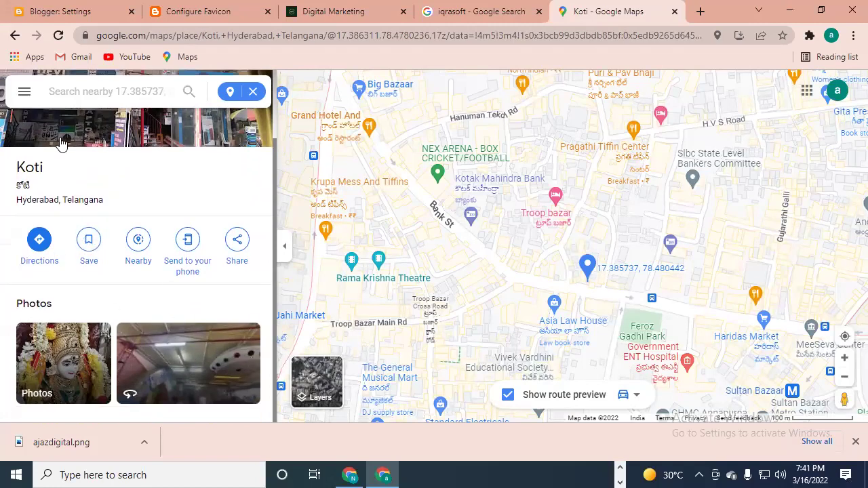
{"action": "left_click", "coordinate": [516, 362]}
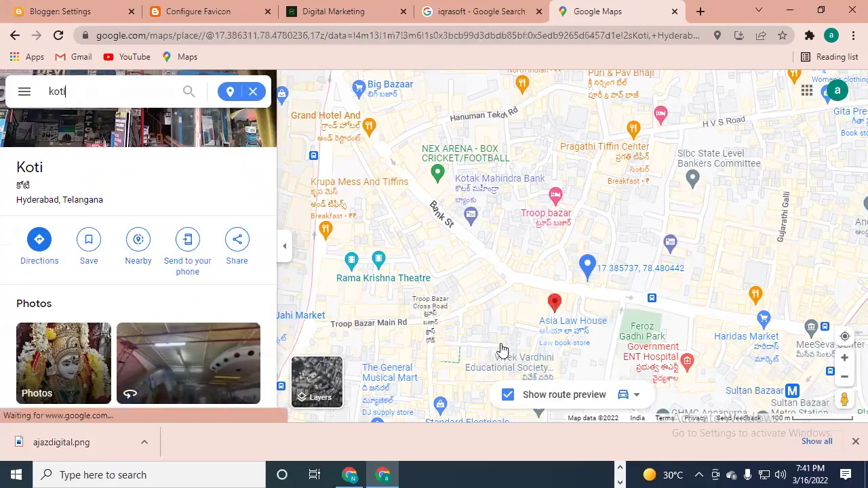
{"action": "left_click", "coordinate": [845, 337]}
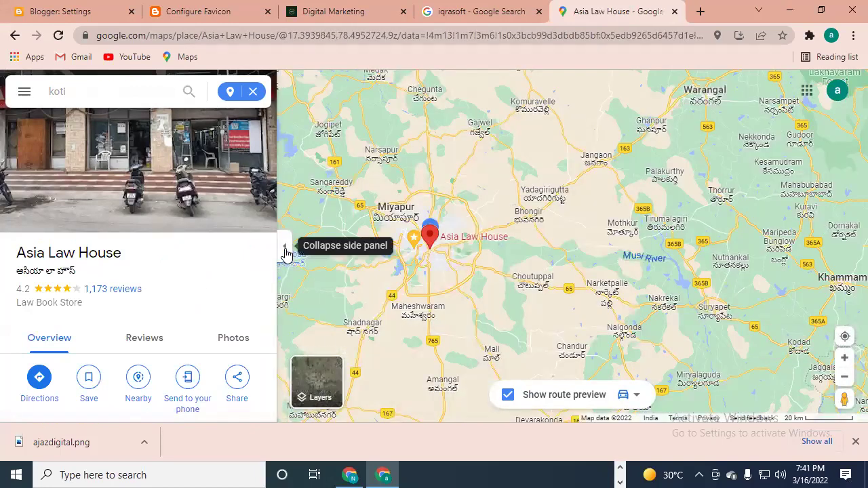
{"action": "scroll", "coordinate": [274, 204], "scroll_direction": "down", "scroll_amount": 8}
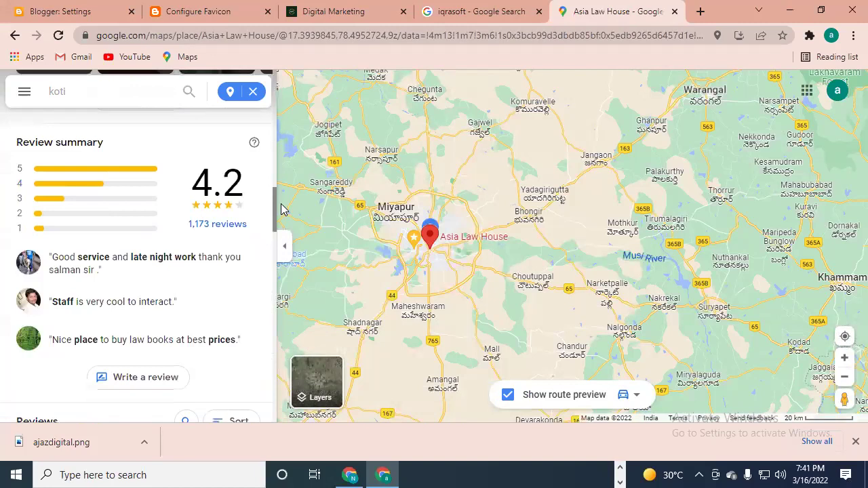
{"action": "left_click_drag", "start_coordinate": [274, 214], "coordinate": [276, 114]}
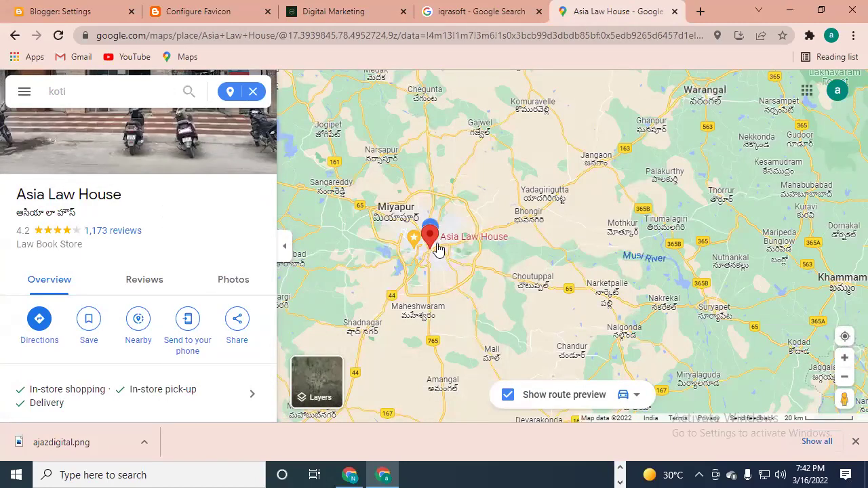
{"action": "scroll", "coordinate": [428, 248], "scroll_direction": "up", "scroll_amount": 1}
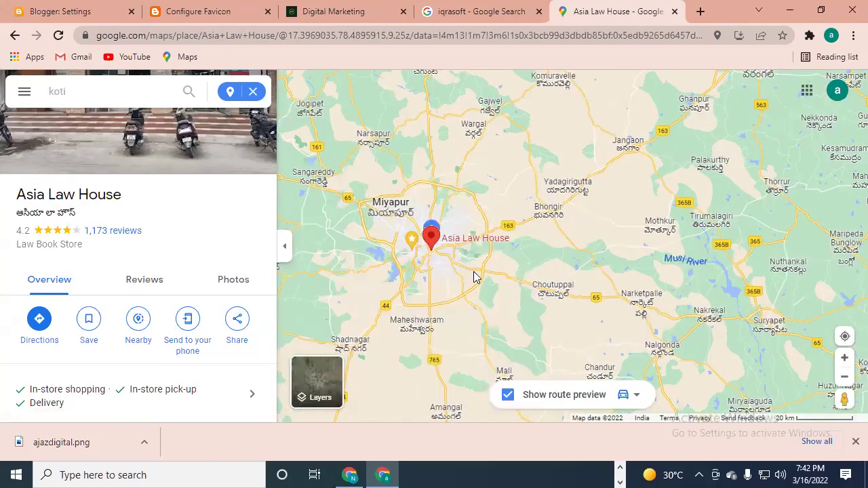
{"action": "scroll", "coordinate": [475, 275], "scroll_direction": "up", "scroll_amount": 1}
{"action": "scroll", "coordinate": [411, 259], "scroll_direction": "up", "scroll_amount": 10}
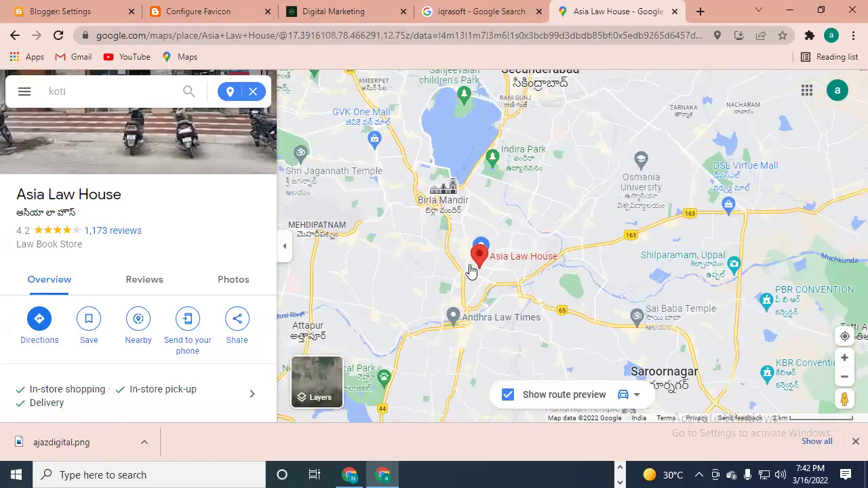
{"action": "scroll", "coordinate": [472, 255], "scroll_direction": "up", "scroll_amount": 6}
{"action": "scroll", "coordinate": [475, 264], "scroll_direction": "down", "scroll_amount": 3}
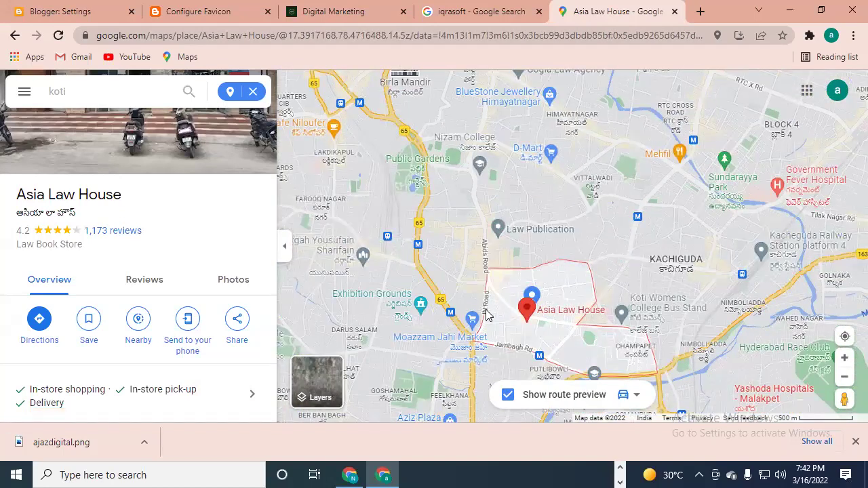
{"action": "scroll", "coordinate": [484, 305], "scroll_direction": "up", "scroll_amount": 2}
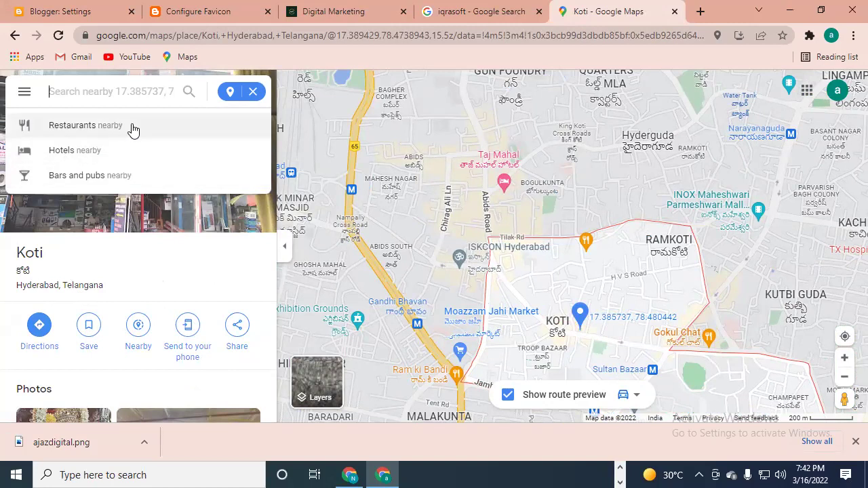
- Clear the map suggestions and pin, then open the Old Kattal Mandi place details
{"action": "left_click", "coordinate": [485, 298]}
{"action": "left_click", "coordinate": [477, 297]}
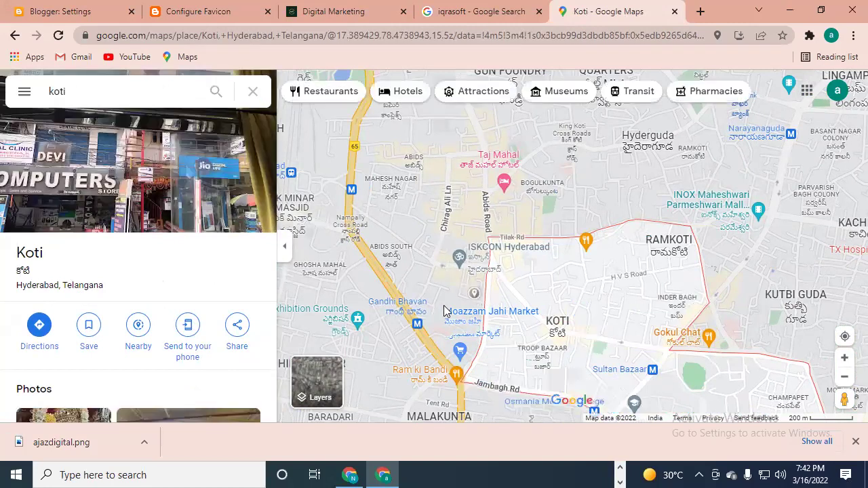
{"action": "left_click", "coordinate": [474, 292]}
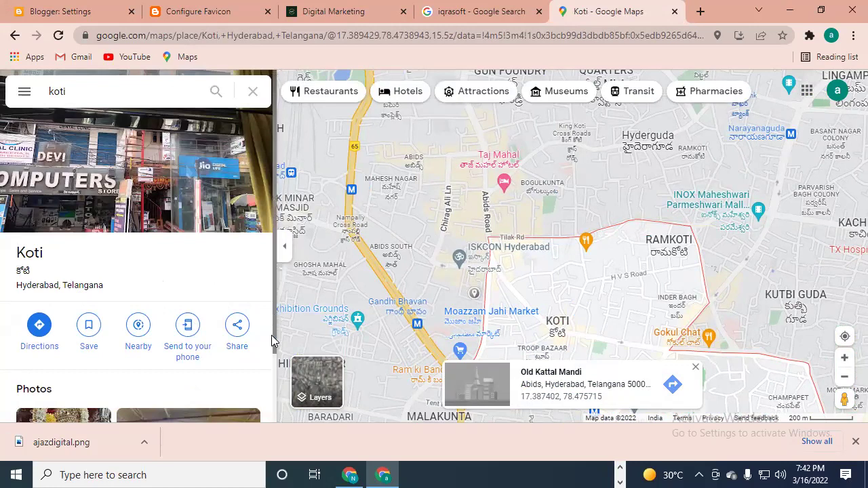
{"action": "left_click_drag", "start_coordinate": [274, 339], "coordinate": [270, 387]}
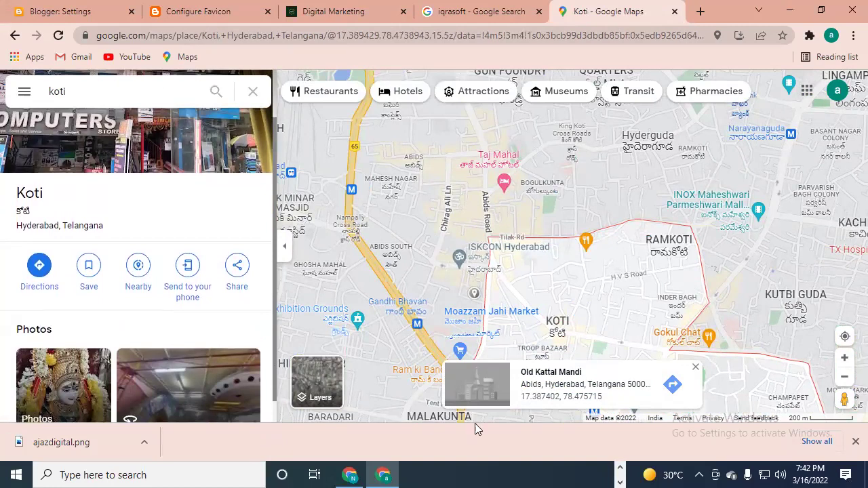
{"action": "left_click", "coordinate": [623, 386]}
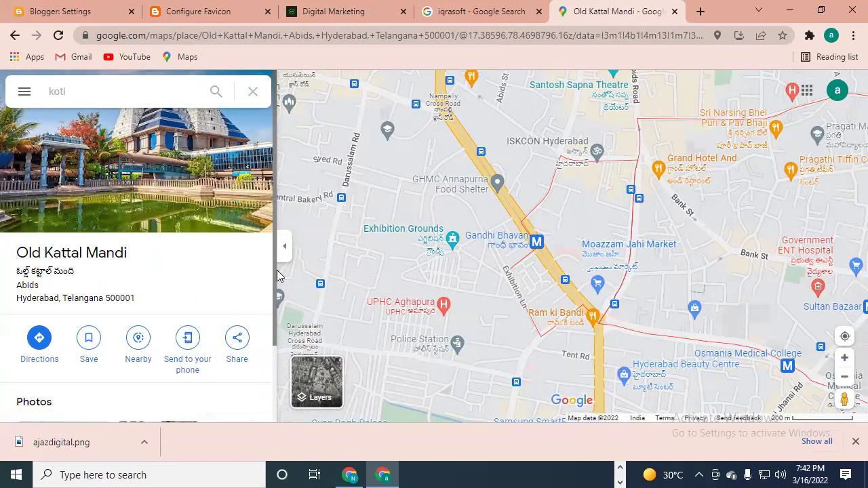
- Choose Add your business from the Google Maps main menu
{"action": "left_click_drag", "start_coordinate": [275, 283], "coordinate": [254, 278]}
{"action": "left_click", "coordinate": [22, 92]}
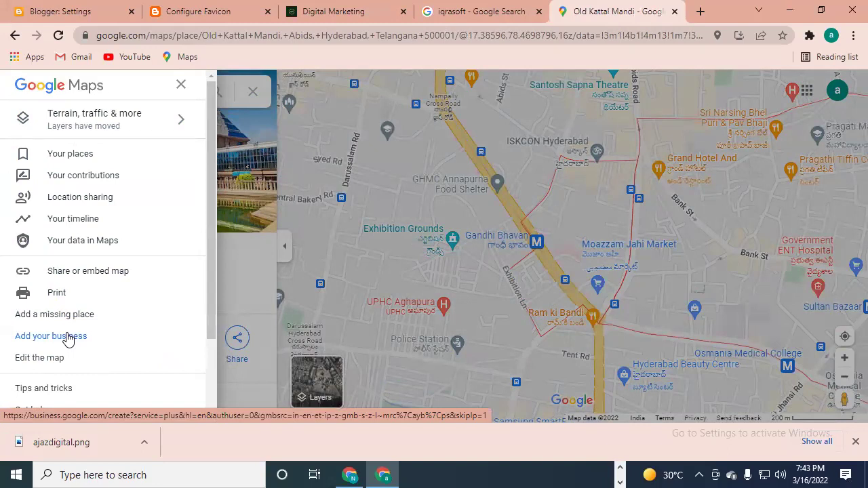
{"action": "left_click", "coordinate": [68, 336]}
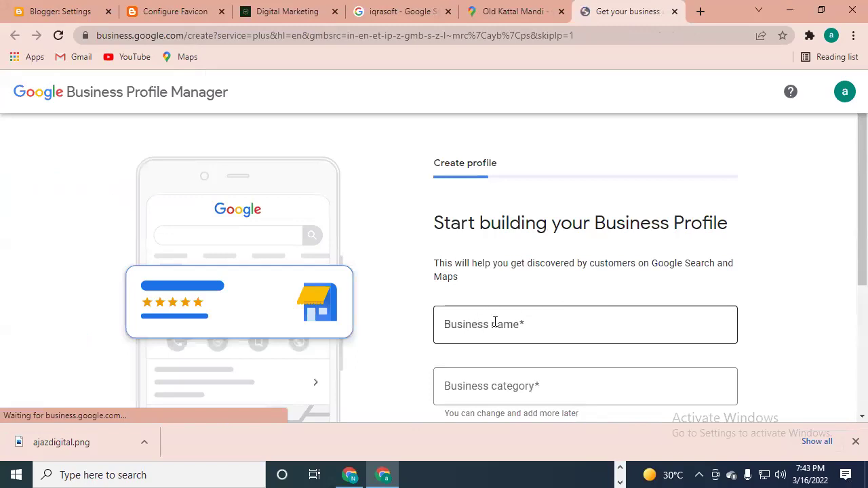
- Enter 'welcome mobile service' as the business name
{"action": "left_click", "coordinate": [538, 320]}
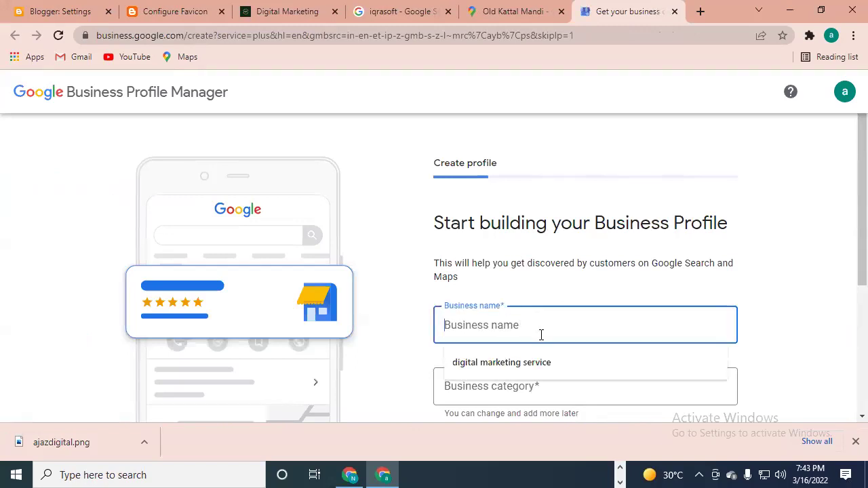
{"action": "type", "text": "w"}
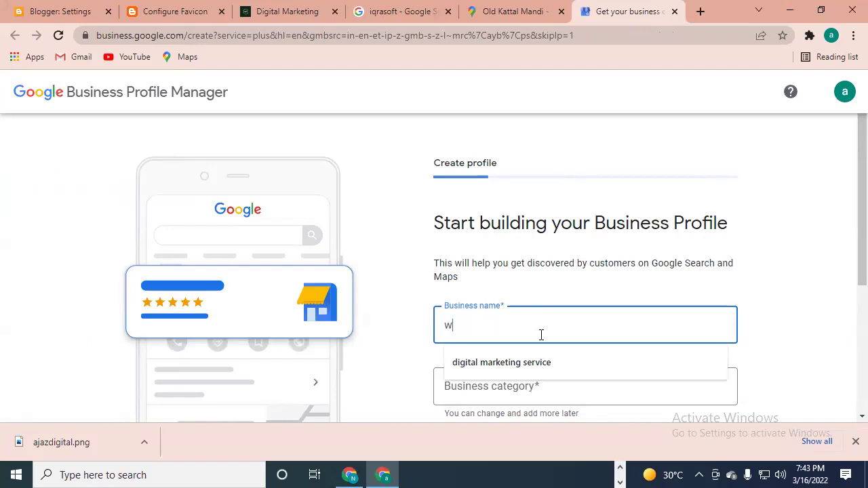
{"action": "type", "text": "elco"}
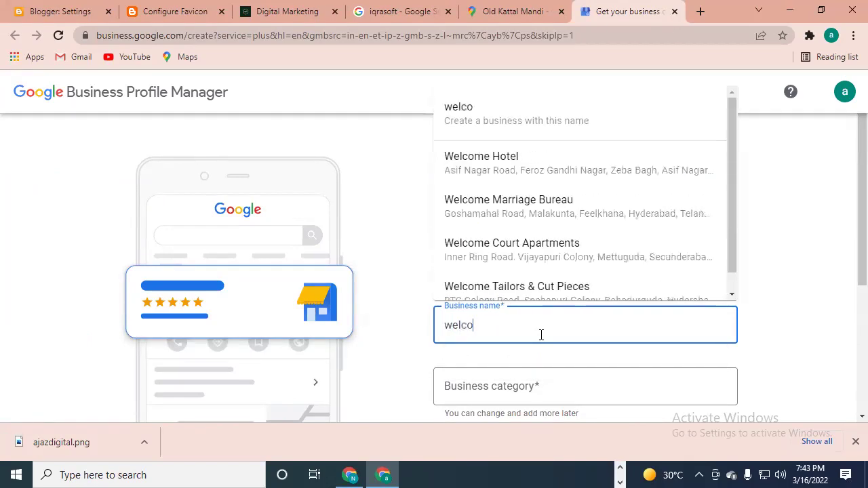
{"action": "type", "text": "me mobil"}
{"action": "type", "text": "ervice"}
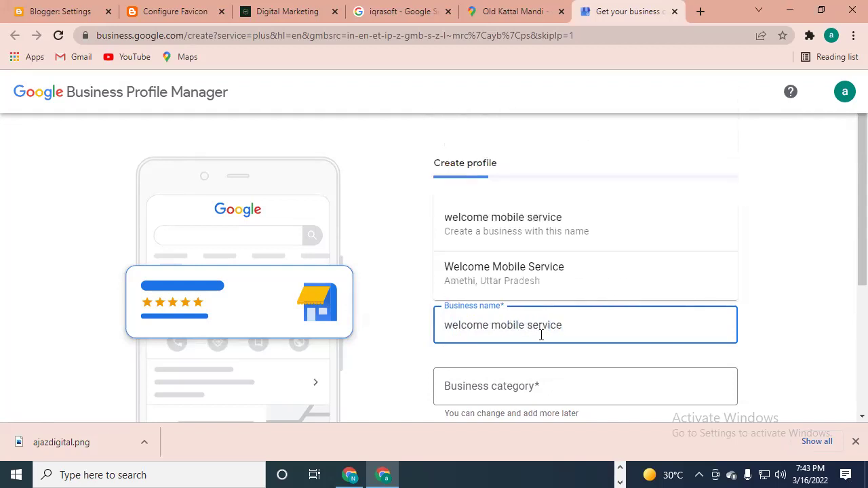
{"action": "left_click", "coordinate": [589, 217]}
- Type 'sale and' into the Business category field
{"action": "left_click", "coordinate": [565, 386]}
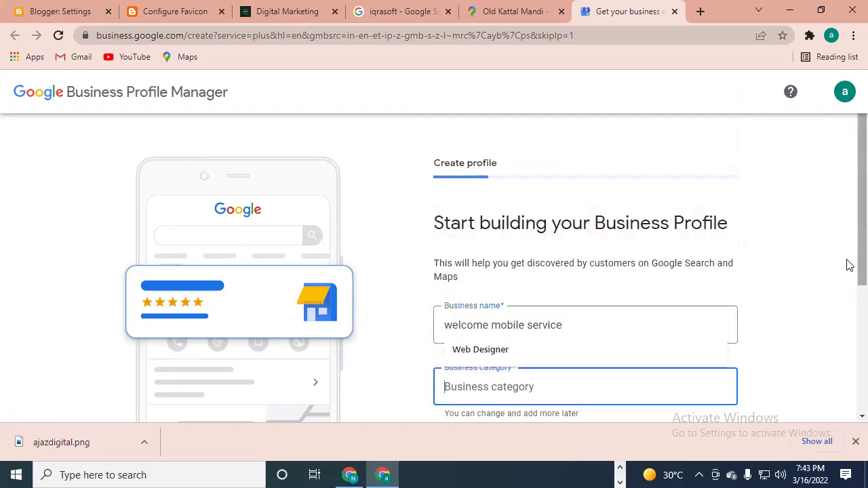
{"action": "scroll", "coordinate": [849, 271], "scroll_direction": "down", "scroll_amount": 1}
{"action": "scroll", "coordinate": [849, 293], "scroll_direction": "down", "scroll_amount": 1}
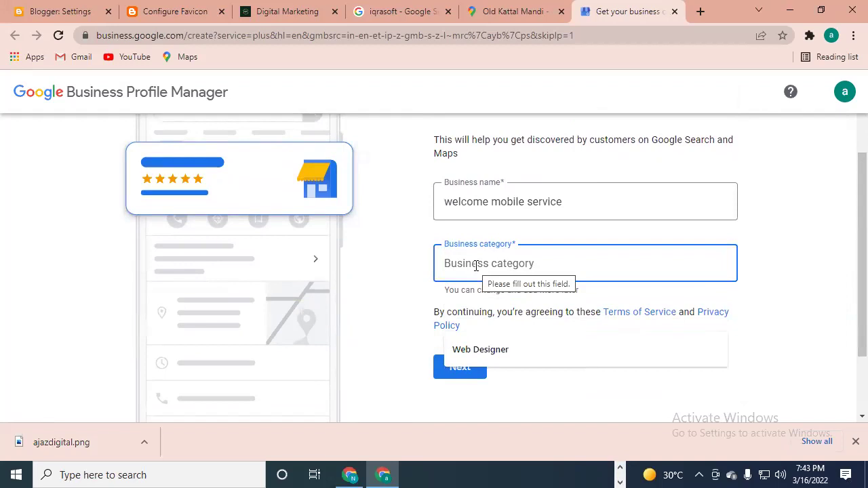
{"action": "type", "text": "sale "}
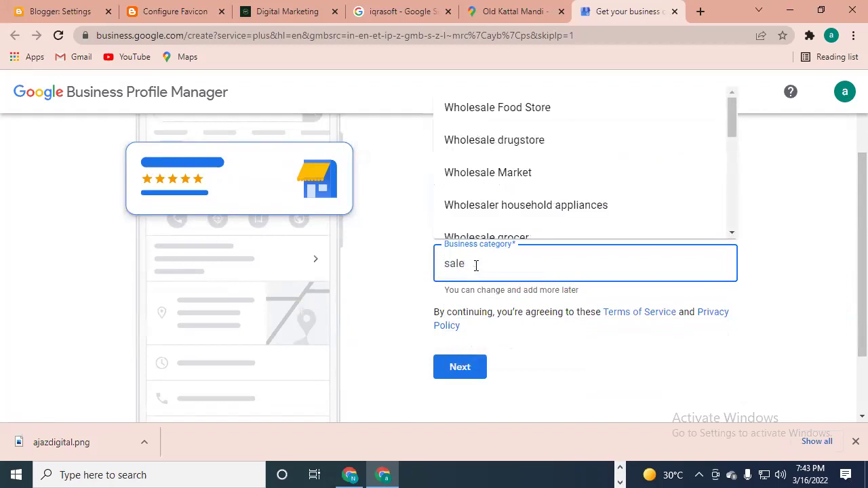
{"action": "type", "text": "and"}
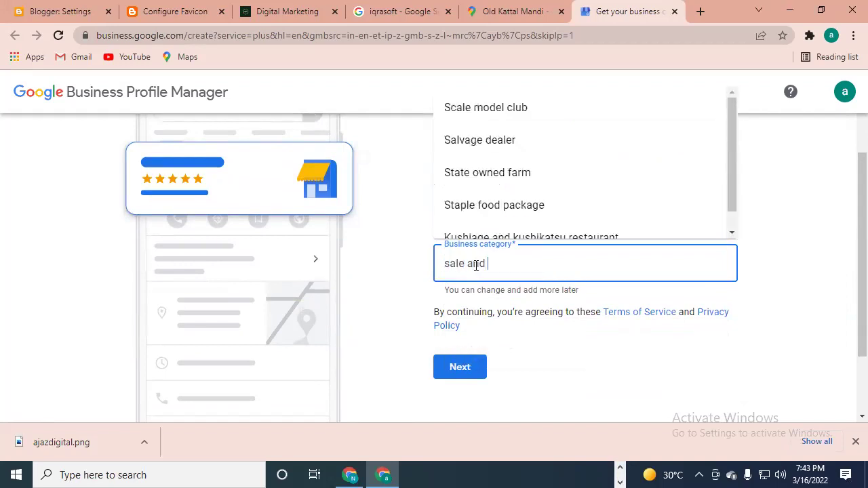
- Replace the category text with 'repair'
{"action": "key", "text": "BackSpace"}
{"action": "key", "text": "BackSpace"}
{"action": "key", "text": "BackSpace"}
{"action": "key", "text": "BackSpace"}
{"action": "key", "text": "BackSpace"}
{"action": "key", "text": "BackSpace"}
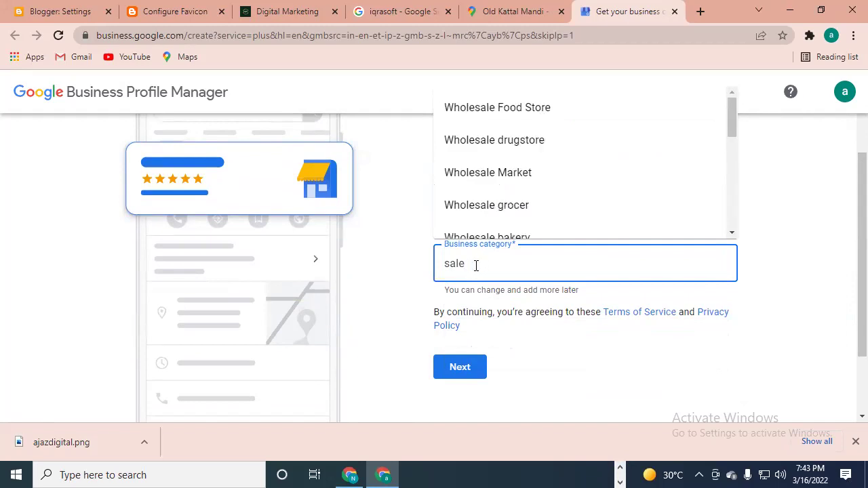
{"action": "key", "text": "BackSpace"}
{"action": "key", "text": "BackSpace"}
{"action": "key", "text": "BackSpace"}
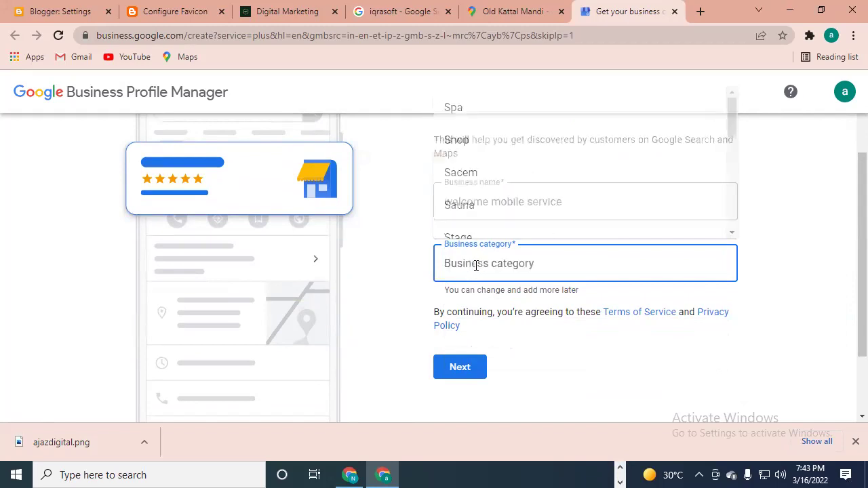
{"action": "type", "text": "repair"}
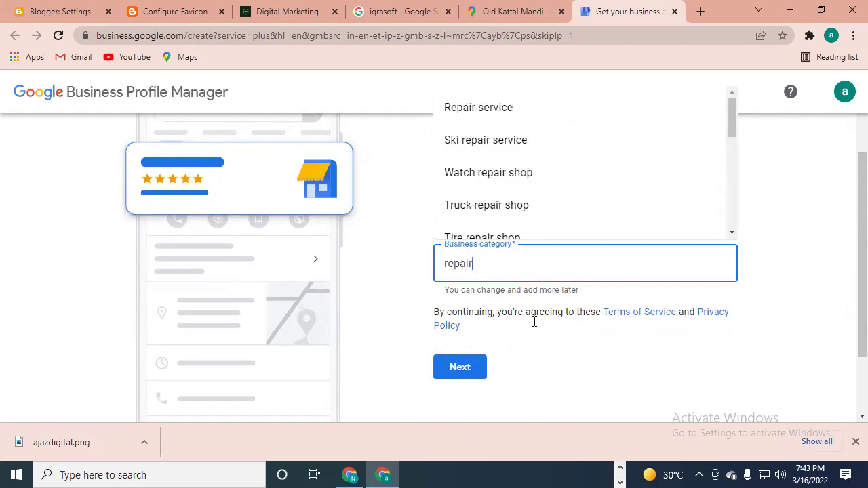
{"action": "left_click", "coordinate": [600, 361]}
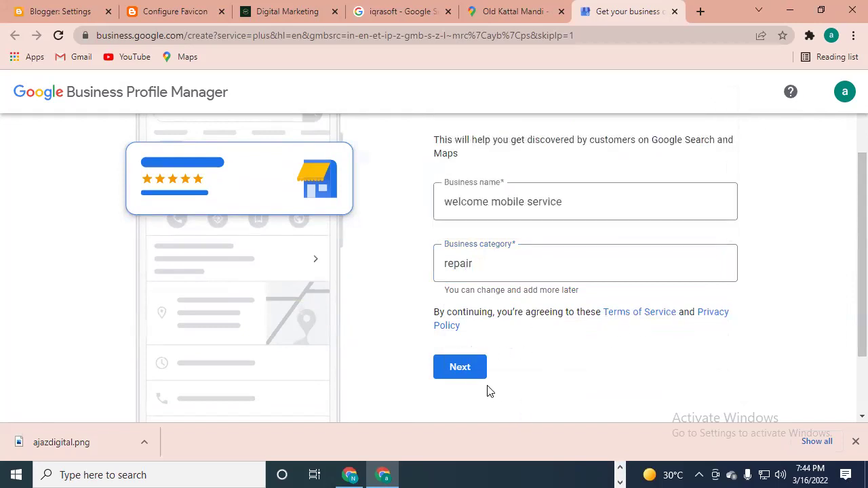
- Try to continue, then delete the rejected 'repair' category
{"action": "left_click", "coordinate": [466, 372]}
{"action": "left_click", "coordinate": [510, 266]}
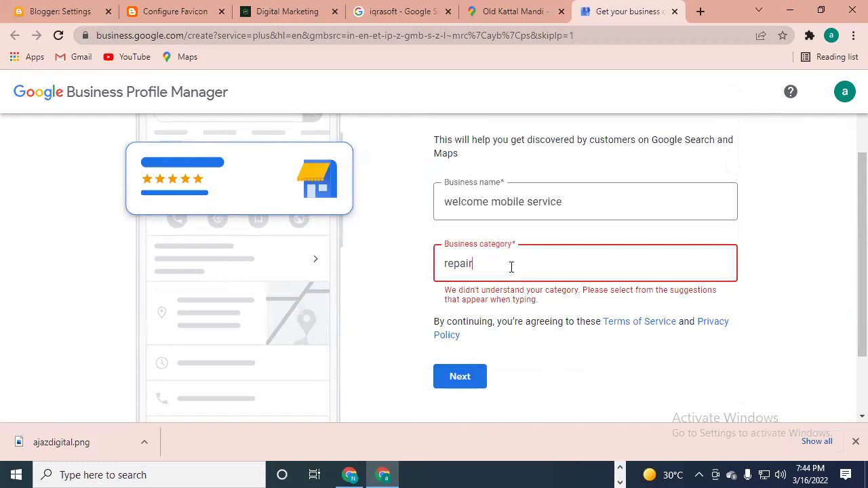
{"action": "left_click_drag", "start_coordinate": [509, 267], "coordinate": [3, 298]}
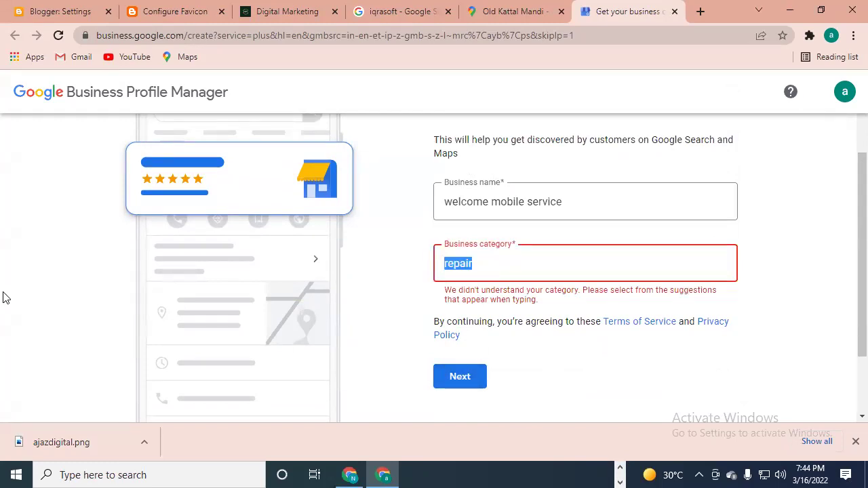
{"action": "key", "text": "BackSpace"}
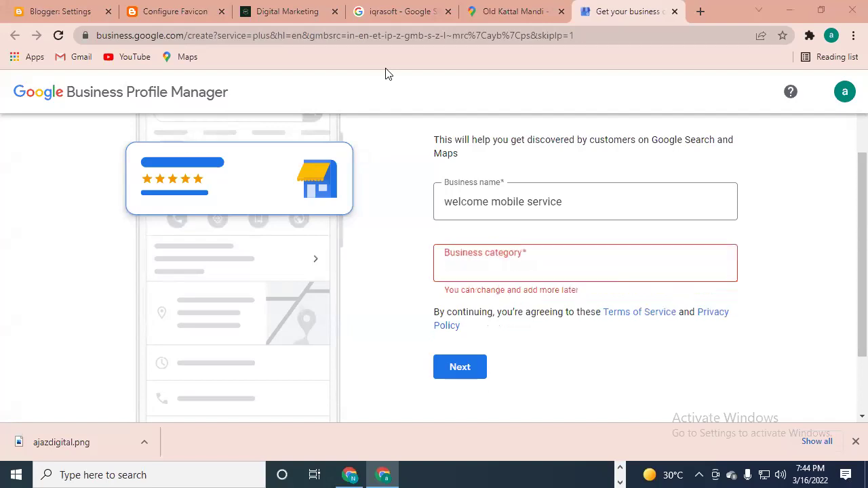
- Search Google for 'mobile category' in a new tab
{"action": "left_click", "coordinate": [704, 13]}
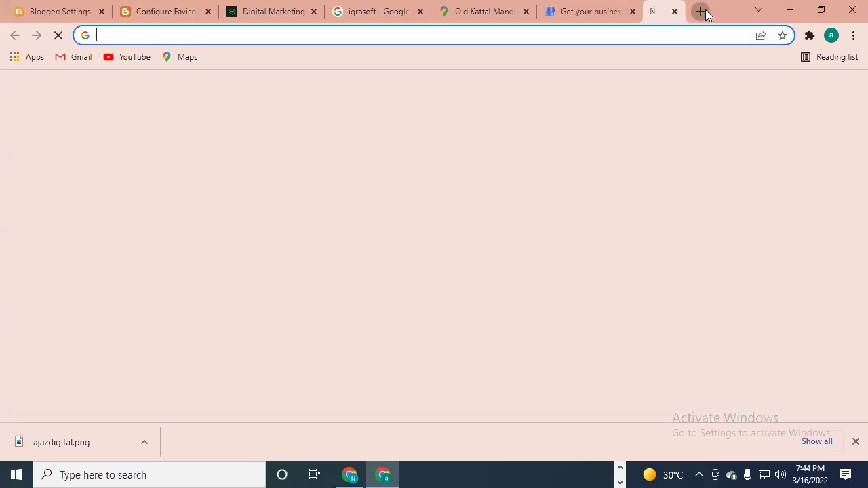
{"action": "type", "text": "mob"}
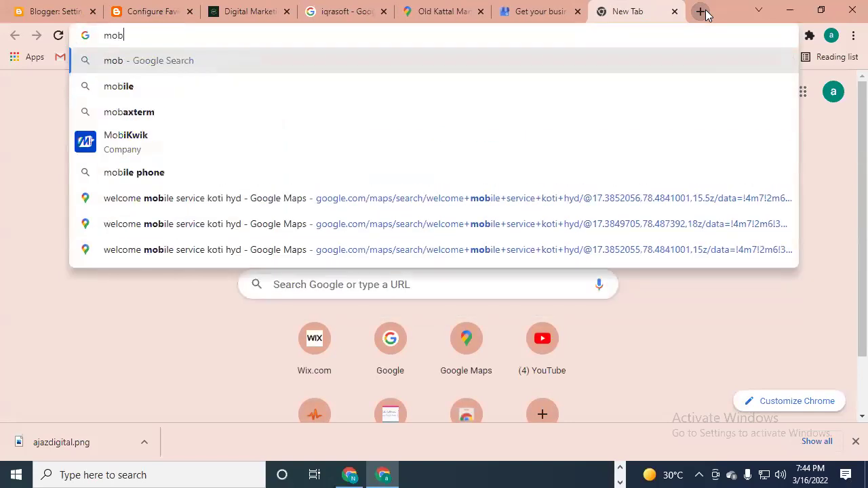
{"action": "type", "text": "ile cate"}
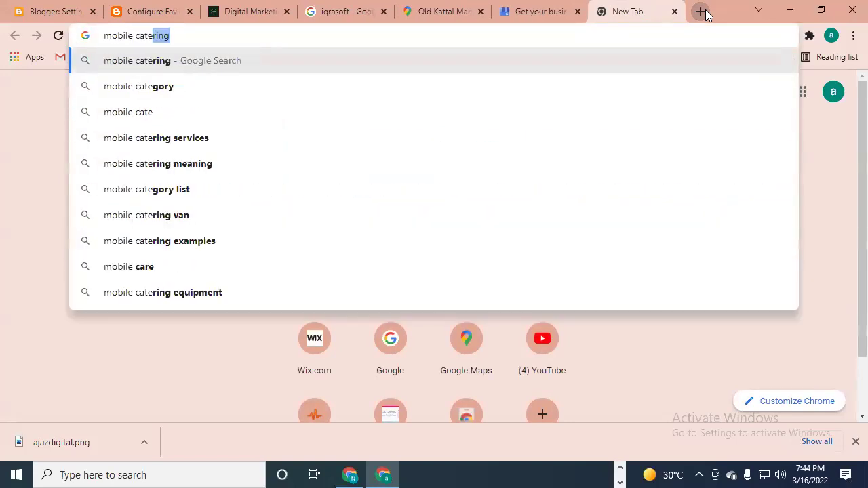
{"action": "key", "text": "Down"}
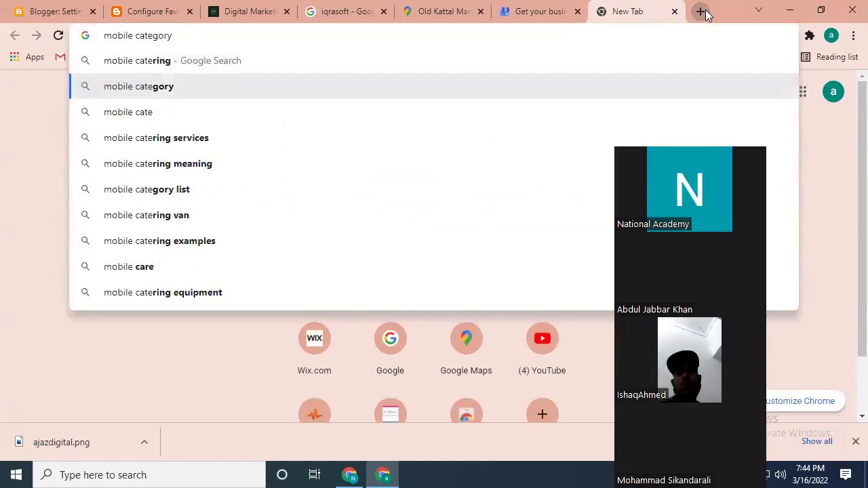
{"action": "key", "text": "Return"}
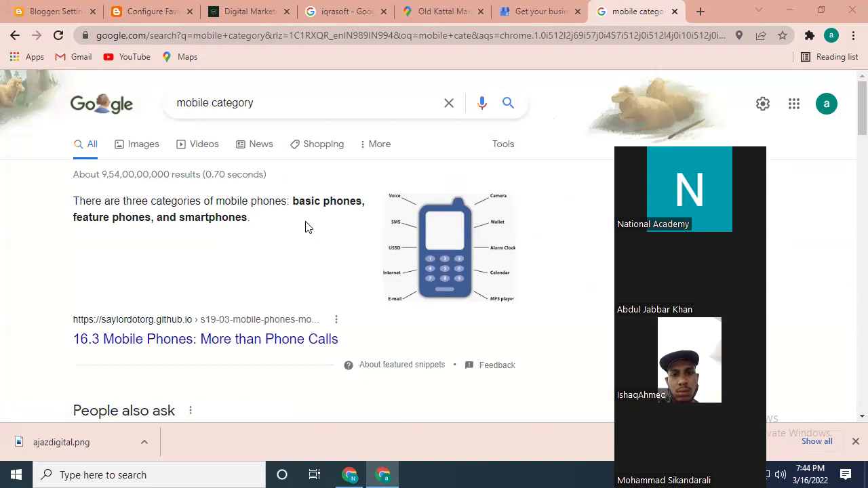
- Highlight 'basic phones' in the answer snippet, then return to the Blogger Configure Favicon tab
{"action": "left_click_drag", "start_coordinate": [363, 201], "coordinate": [291, 201]}
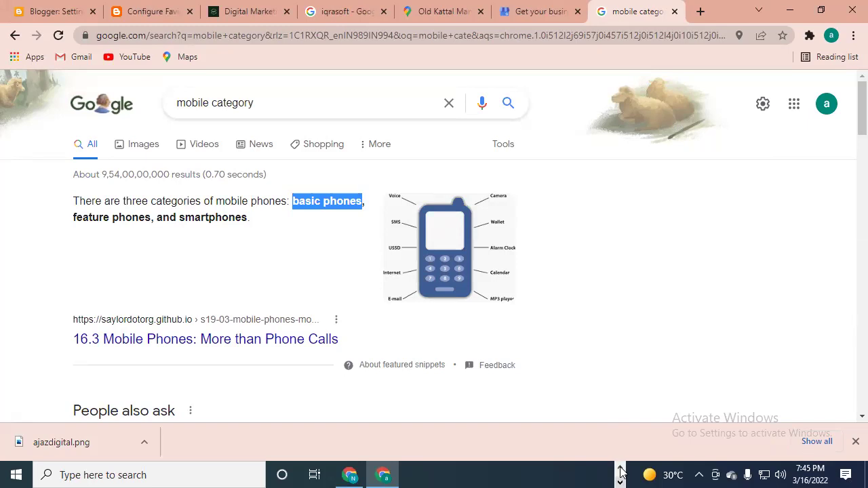
{"action": "left_click", "coordinate": [621, 469]}
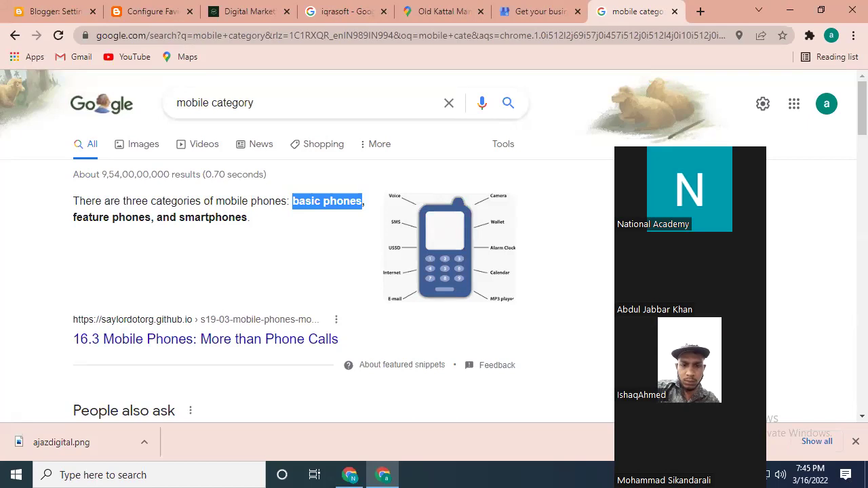
{"action": "left_click", "coordinate": [620, 472]}
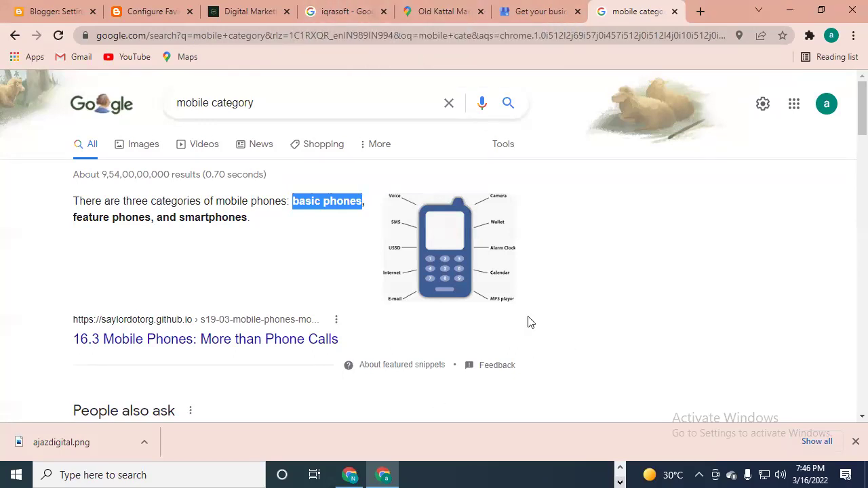
{"action": "left_click", "coordinate": [155, 11]}
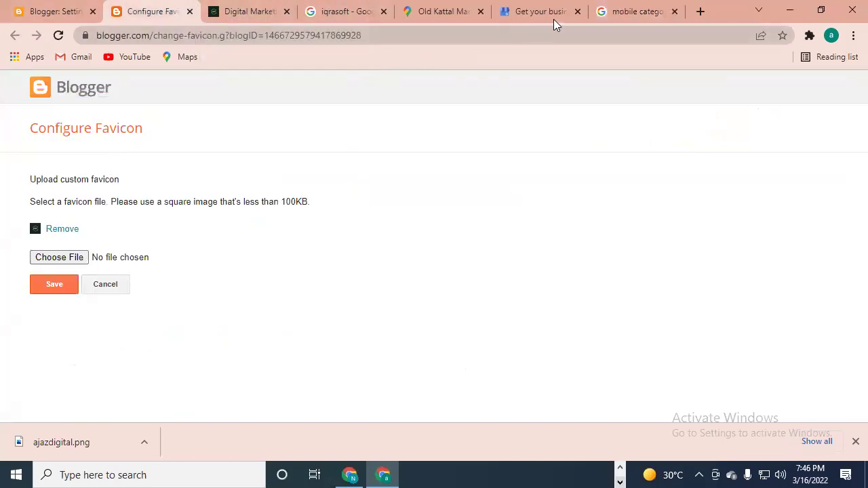
- Fill the category with pasted text and 'basic phone', then try to submit the form
{"action": "left_click", "coordinate": [627, 14]}
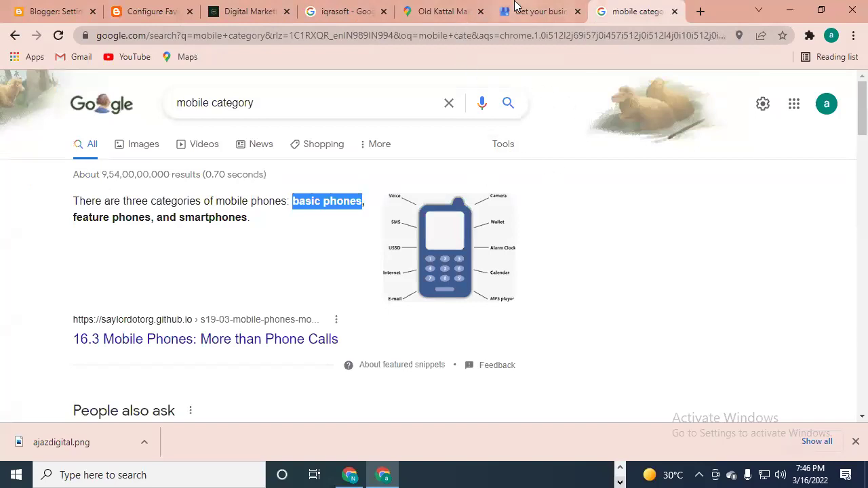
{"action": "left_click", "coordinate": [533, 12]}
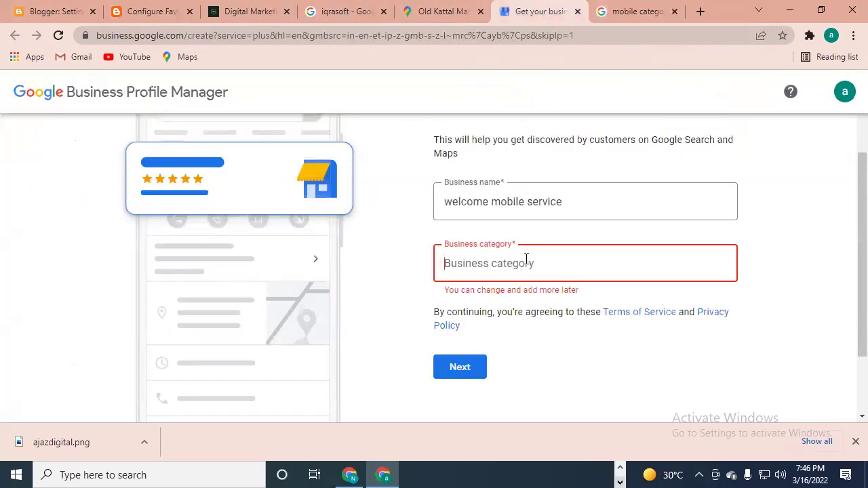
{"action": "type", "text": "sales and service"}
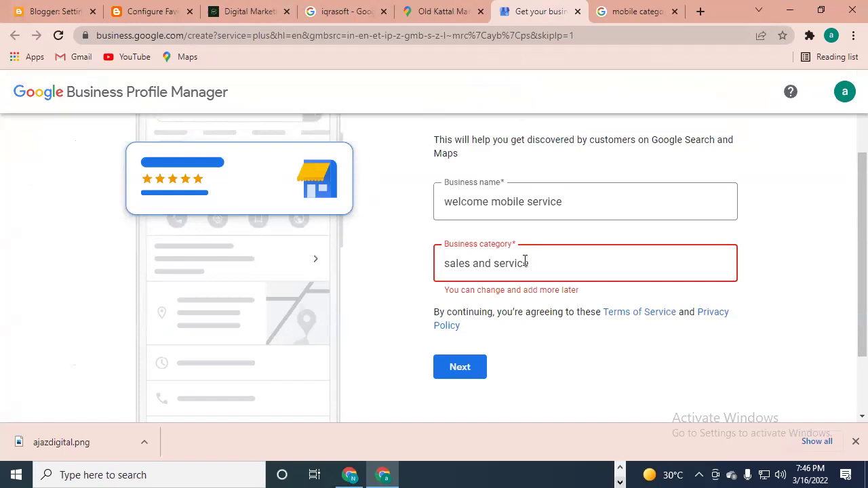
{"action": "left_click", "coordinate": [627, 11]}
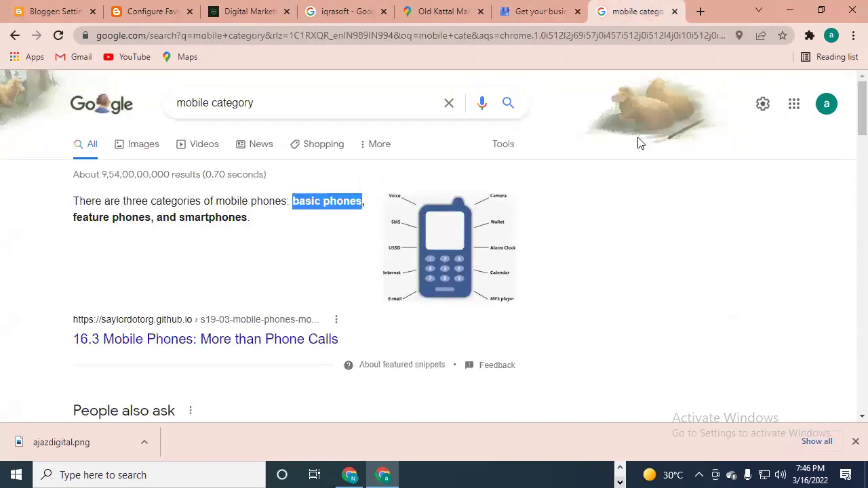
{"action": "left_click", "coordinate": [532, 19]}
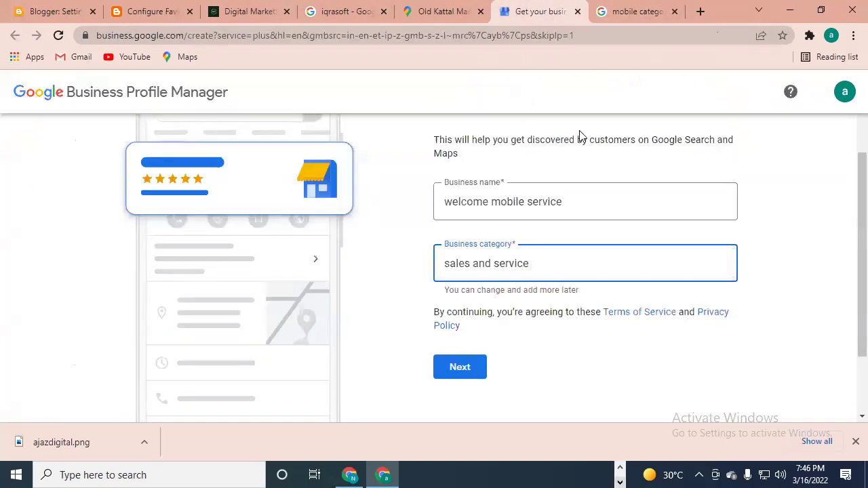
{"action": "type", "text": "basic phone"}
{"action": "left_click", "coordinate": [449, 371]}
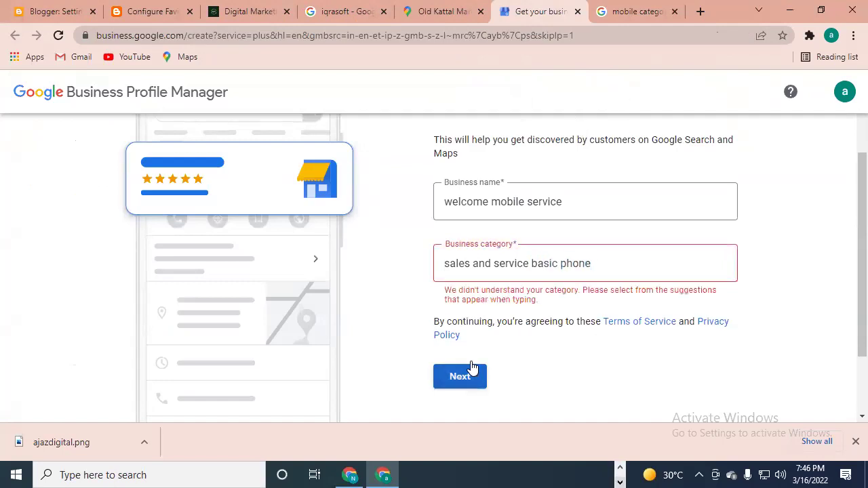
- Clear the category, try 'mobile', then erase it so the field is empty
{"action": "left_click", "coordinate": [652, 255]}
{"action": "key", "text": "ctrl+a"}
{"action": "key", "text": "BackSpace"}
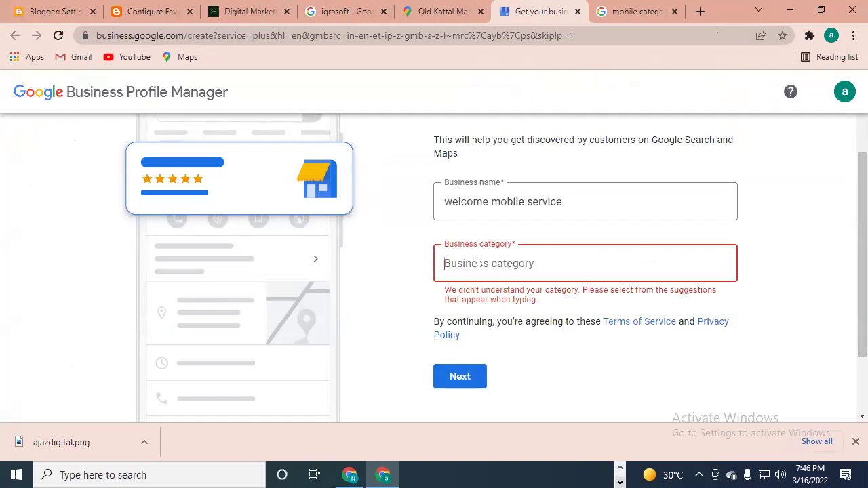
{"action": "scroll", "coordinate": [608, 305], "scroll_direction": "up", "scroll_amount": 1}
{"action": "scroll", "coordinate": [571, 287], "scroll_direction": "down", "scroll_amount": 1}
{"action": "type", "text": "mobile"}
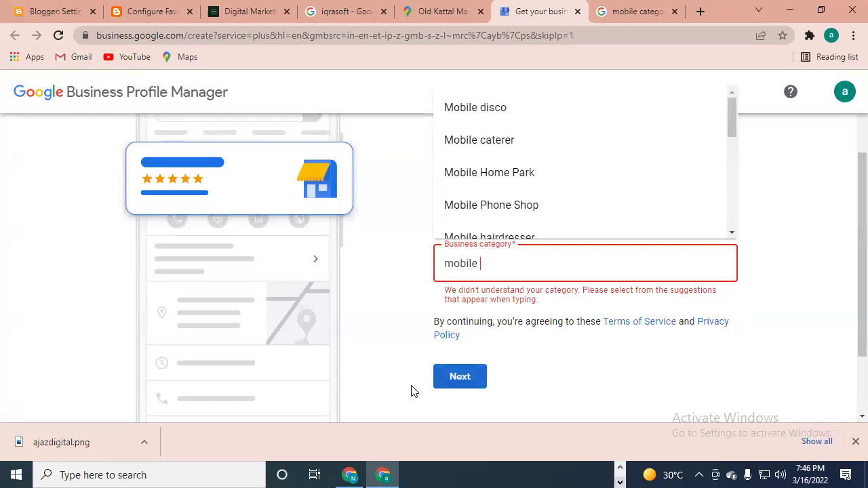
{"action": "left_click", "coordinate": [403, 404]}
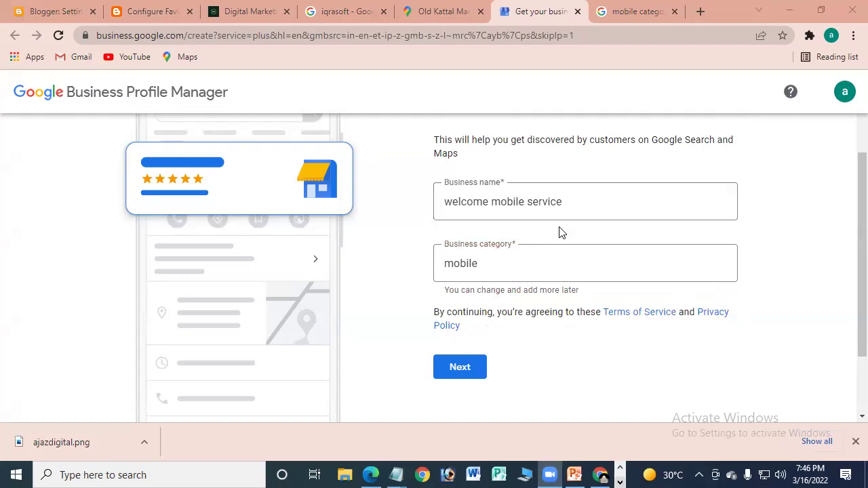
{"action": "left_click", "coordinate": [548, 268]}
{"action": "key", "text": "BackSpace"}
{"action": "key", "text": "BackSpace"}
{"action": "key", "text": "BackSpace"}
{"action": "key", "text": "BackSpace"}
{"action": "key", "text": "BackSpace"}
{"action": "key", "text": "BackSpace"}
{"action": "key", "text": "BackSpace"}
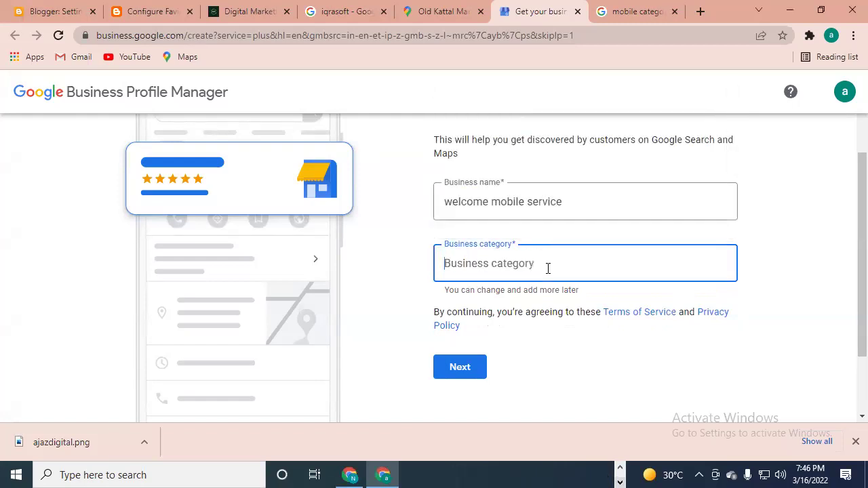
- Pick 'Electrical wholesaler' from the 'el' category suggestions and continue
{"action": "type", "text": "ele"}
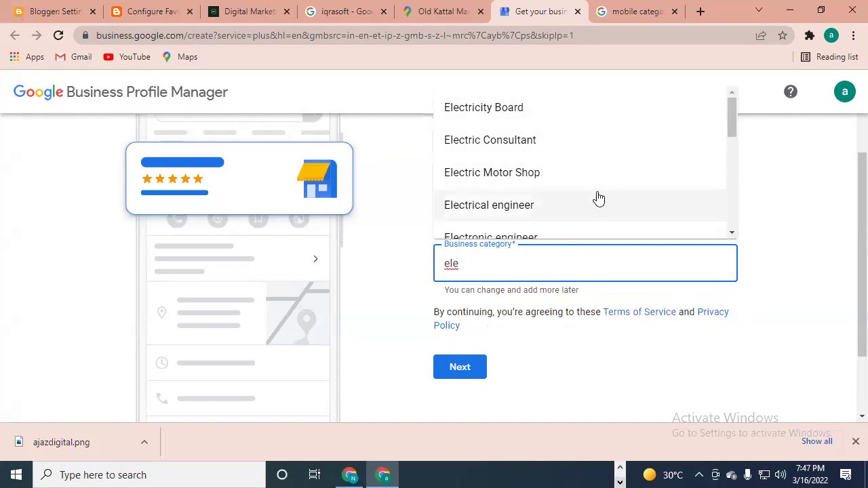
{"action": "scroll", "coordinate": [576, 202], "scroll_direction": "down", "scroll_amount": 1}
{"action": "scroll", "coordinate": [579, 199], "scroll_direction": "down", "scroll_amount": 4}
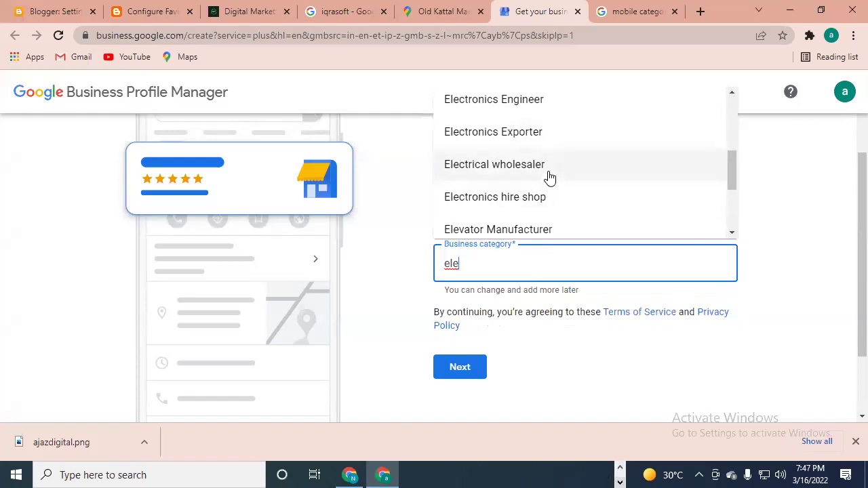
{"action": "left_click", "coordinate": [550, 175]}
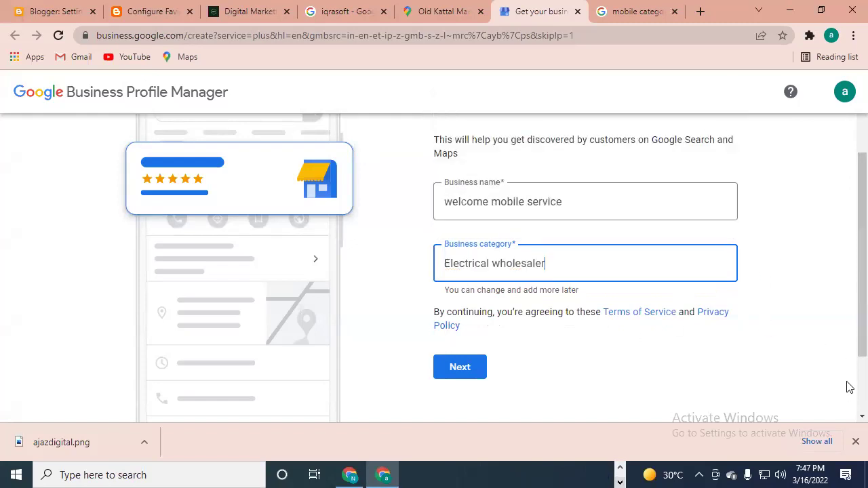
{"action": "left_click", "coordinate": [452, 366]}
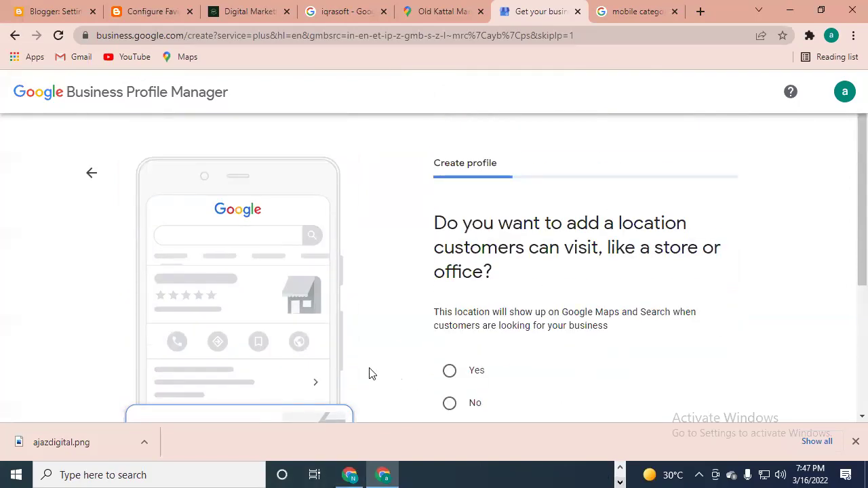
- Answer Yes to adding a location customers can visit and continue
{"action": "scroll", "coordinate": [364, 335], "scroll_direction": "down", "scroll_amount": 1}
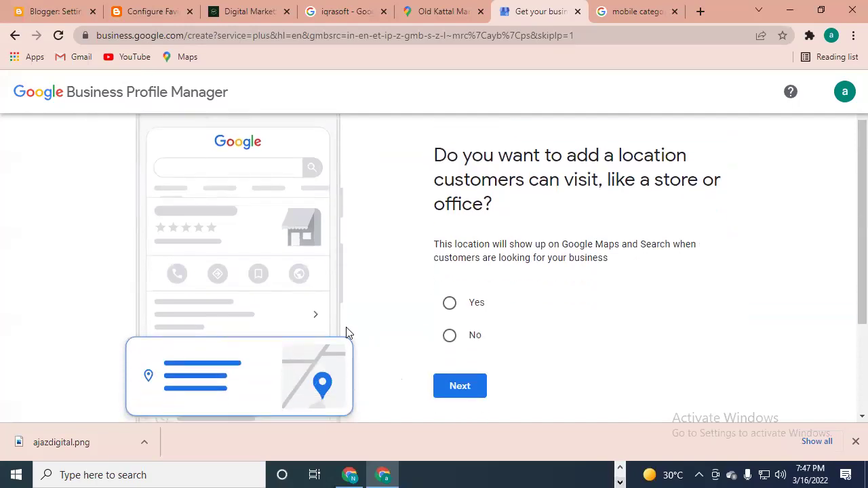
{"action": "scroll", "coordinate": [413, 332], "scroll_direction": "down", "scroll_amount": 1}
{"action": "scroll", "coordinate": [417, 322], "scroll_direction": "up", "scroll_amount": 1}
{"action": "left_click", "coordinate": [451, 304]}
{"action": "left_click", "coordinate": [460, 386]}
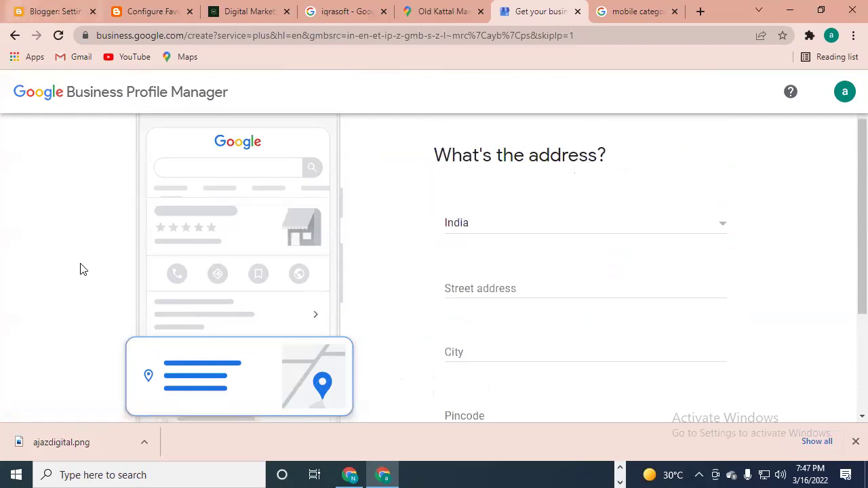
- Paste the Koti street address and enter 'hyderabad' as the city
{"action": "left_click", "coordinate": [503, 290]}
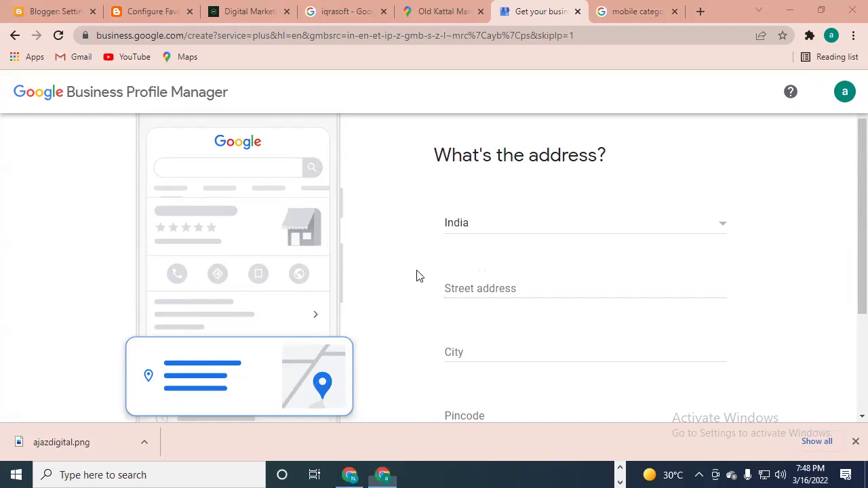
{"action": "left_click", "coordinate": [504, 292]}
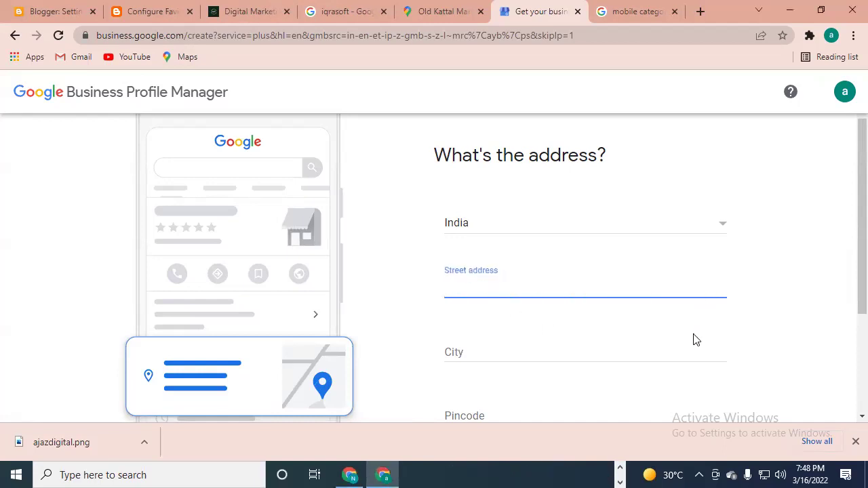
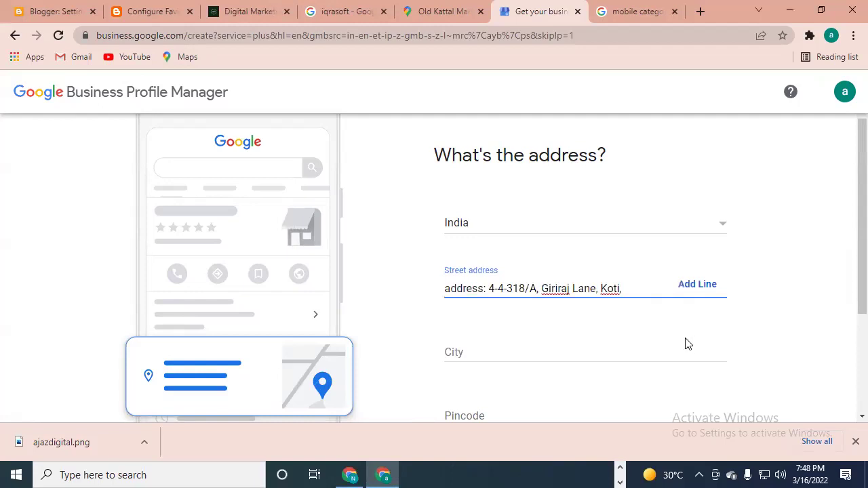
{"action": "left_click", "coordinate": [491, 348]}
{"action": "type", "text": "hyderabad"}
- Focus the Pincode field and start a 'koti' search in a new tab
{"action": "left_click_drag", "start_coordinate": [847, 226], "coordinate": [848, 320]}
{"action": "left_click", "coordinate": [483, 249]}
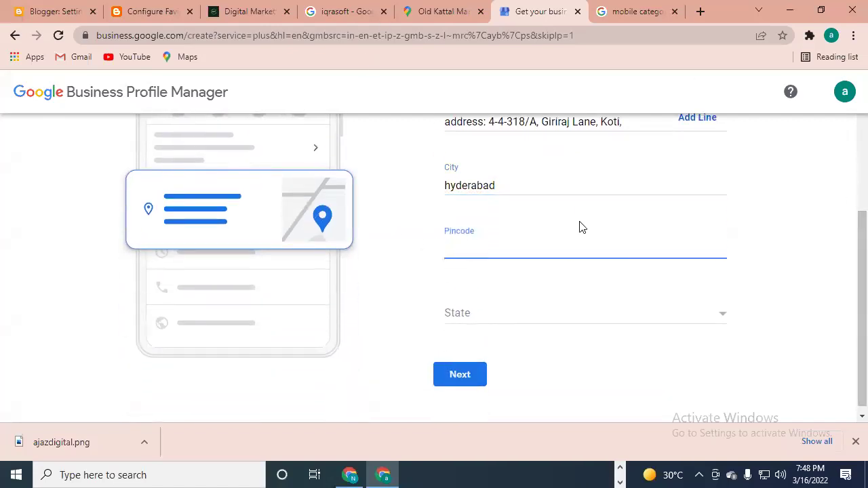
{"action": "left_click", "coordinate": [701, 11]}
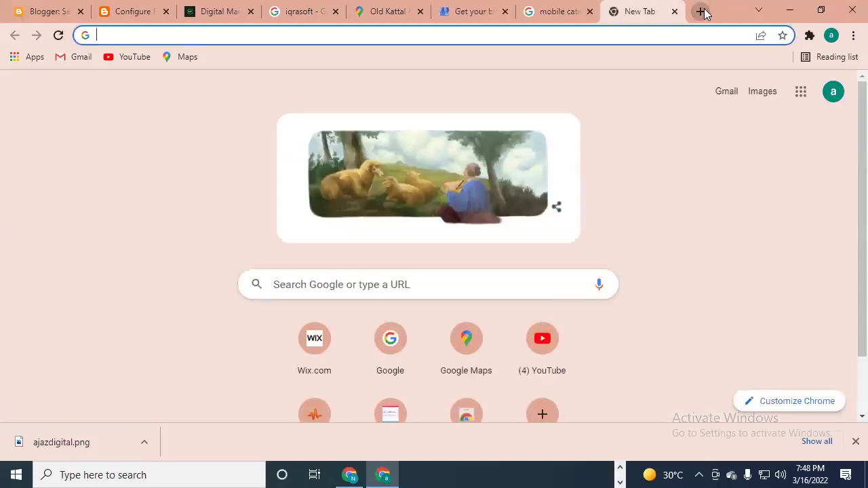
{"action": "type", "text": "koti"}
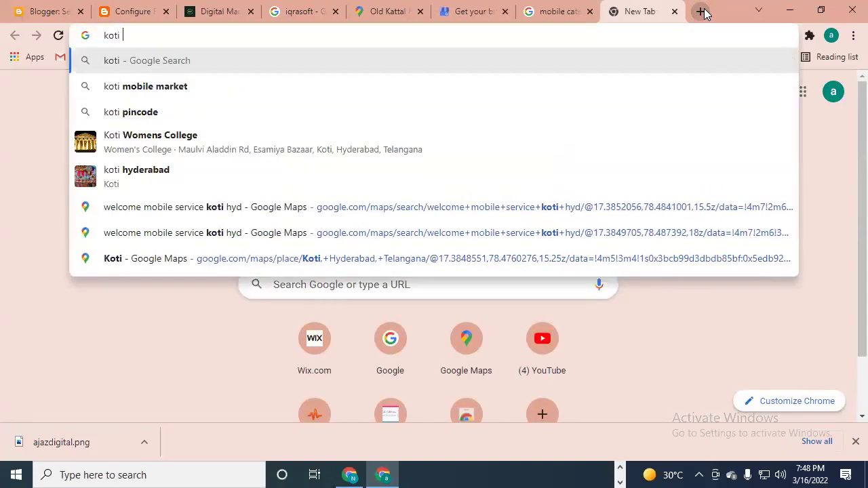
- Search 'koti pincode' to find the pincode, then return to the form's Pincode field
{"action": "key", "text": "Down"}
{"action": "key", "text": "Down"}
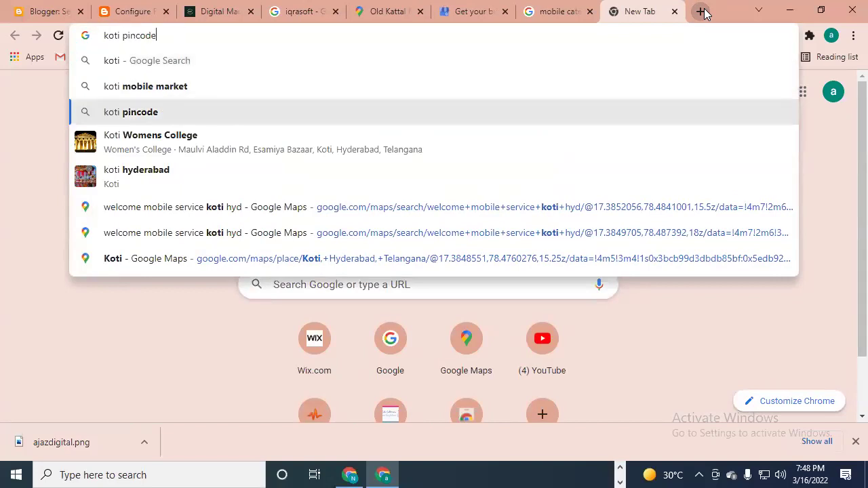
{"action": "key", "text": "Return"}
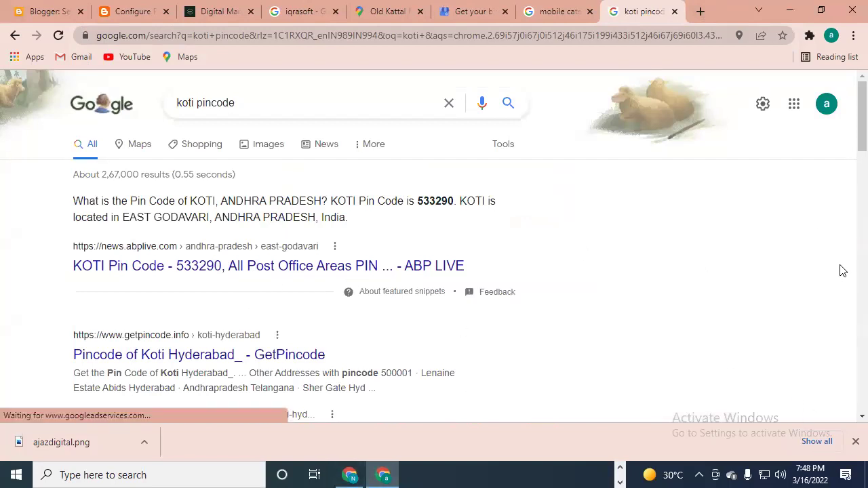
{"action": "left_click", "coordinate": [461, 14]}
{"action": "left_click", "coordinate": [526, 256]}
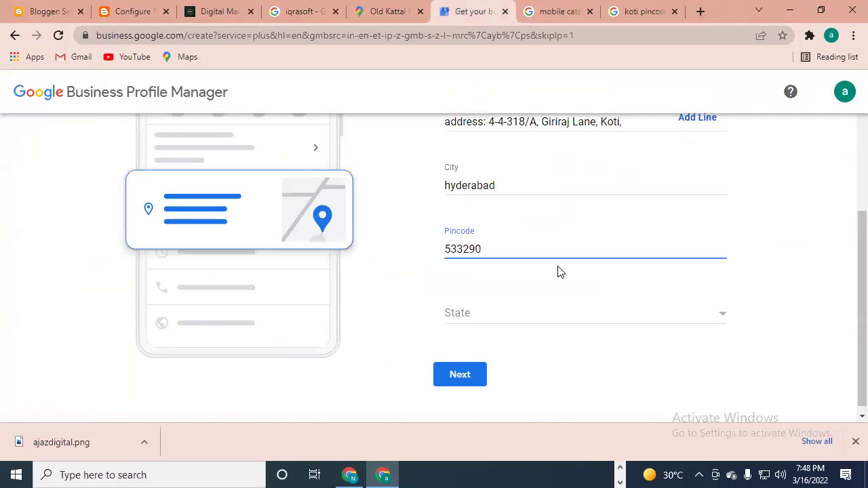
- Pick Telangana from the State list
{"action": "left_click", "coordinate": [542, 312]}
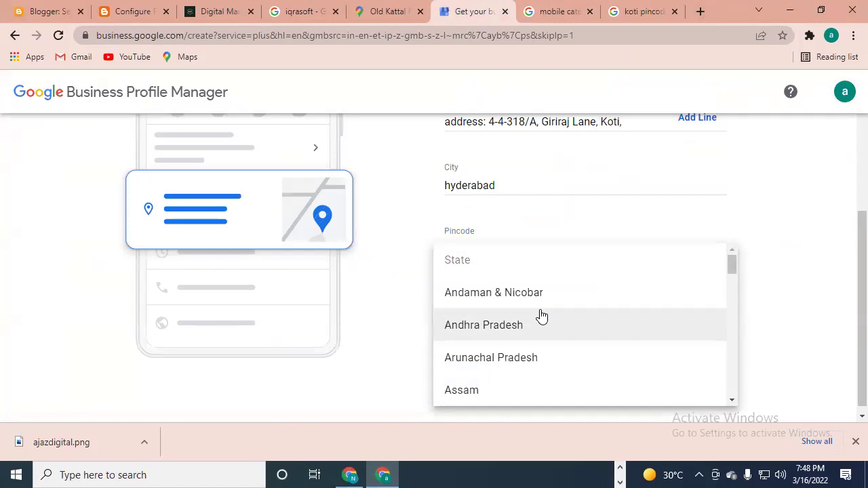
{"action": "type", "text": "tel"}
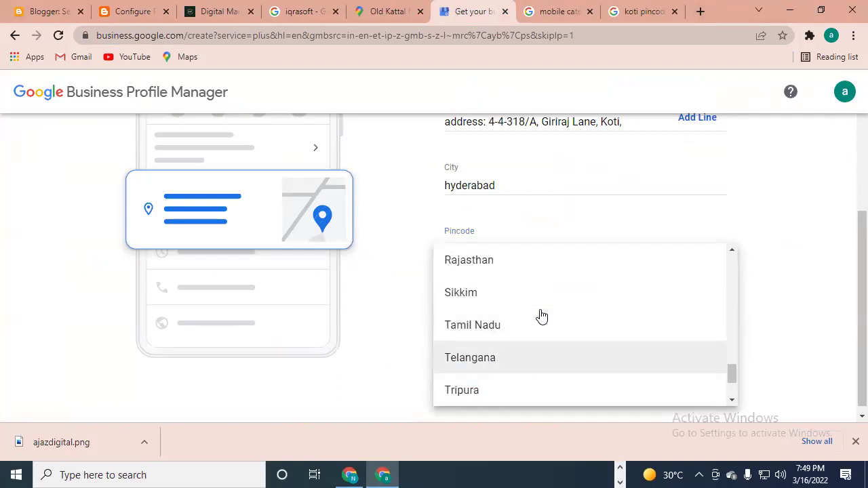
{"action": "left_click", "coordinate": [523, 364]}
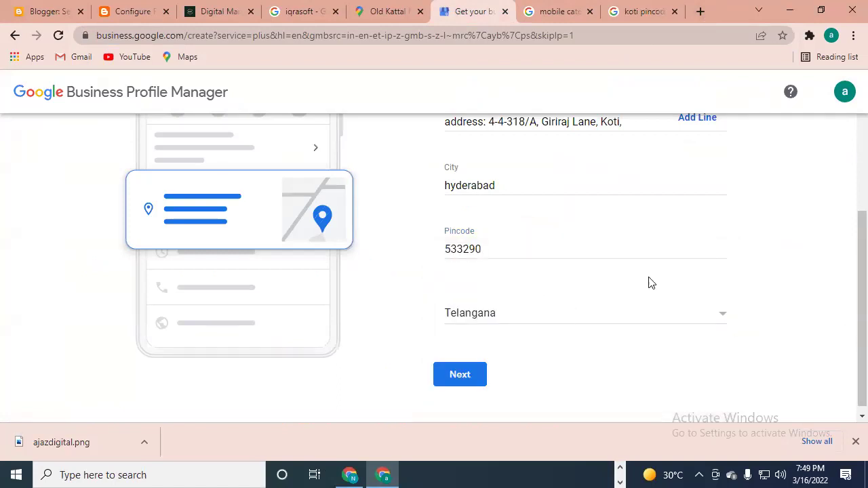
{"action": "scroll", "coordinate": [685, 290], "scroll_direction": "down", "scroll_amount": 1}
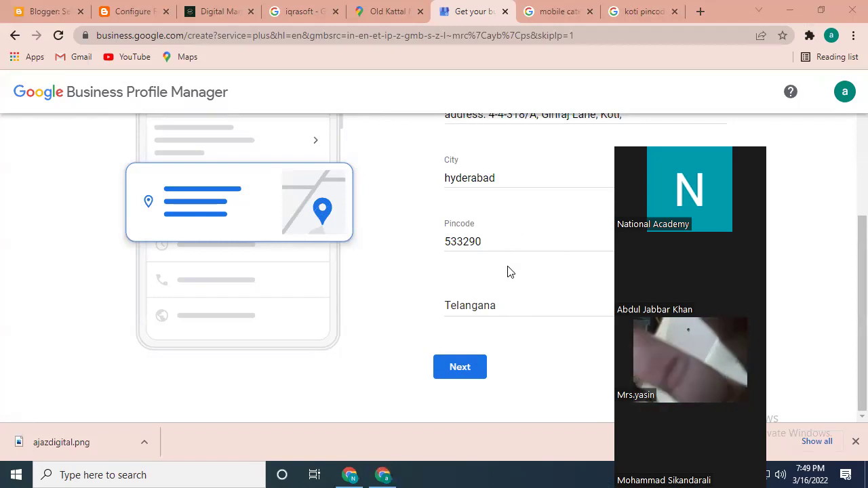
- Correct the pincode to 533295 and submit the address
{"action": "left_click", "coordinate": [496, 242]}
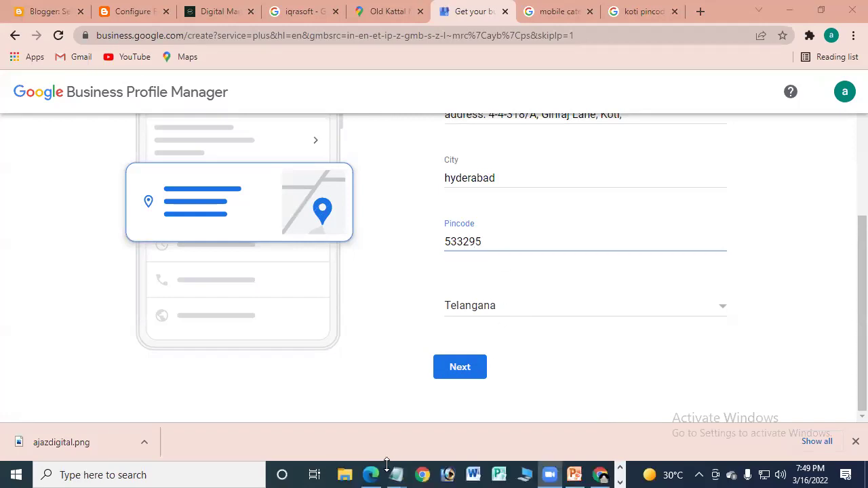
{"action": "left_click", "coordinate": [417, 346]}
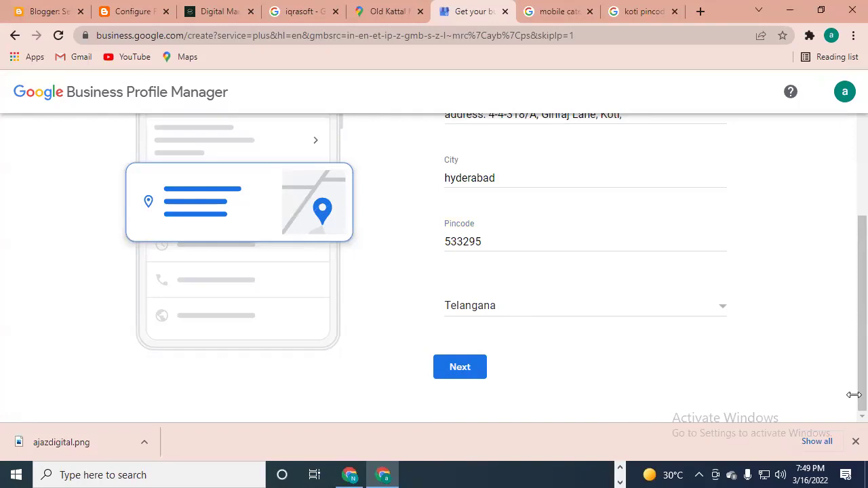
{"action": "left_click", "coordinate": [460, 368]}
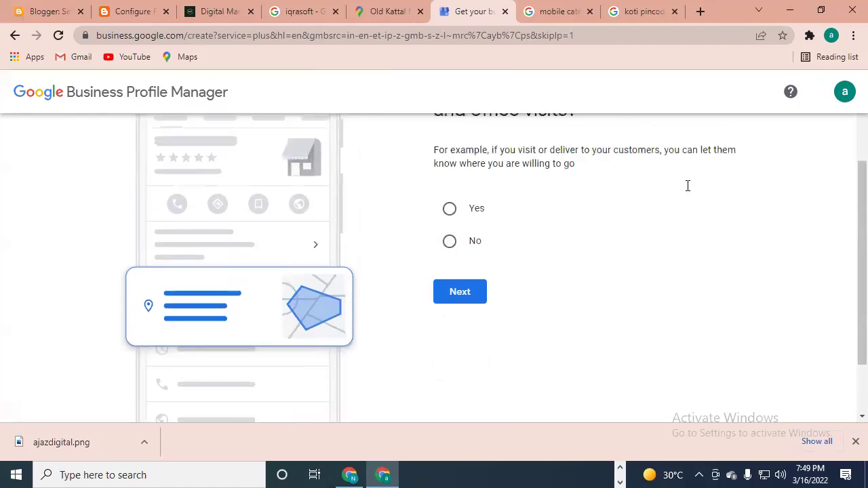
- Answer Yes to offering deliveries or home and office visits and continue
{"action": "scroll", "coordinate": [687, 185], "scroll_direction": "up", "scroll_amount": 1}
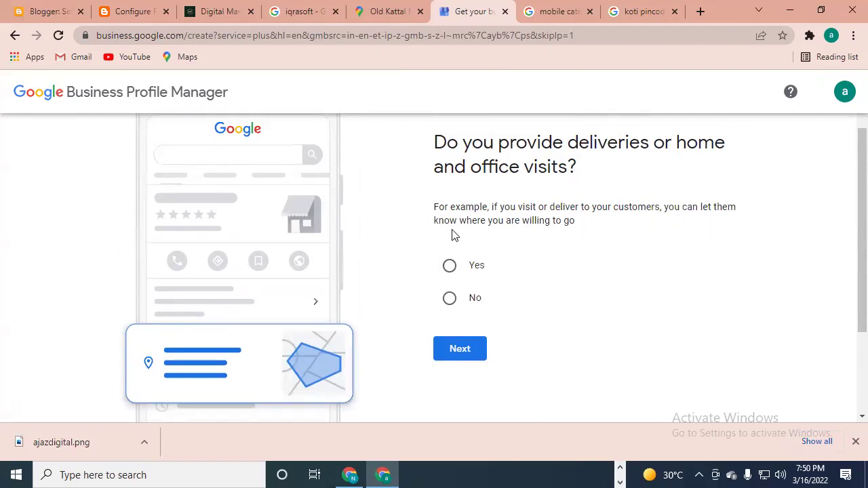
{"action": "left_click", "coordinate": [449, 268]}
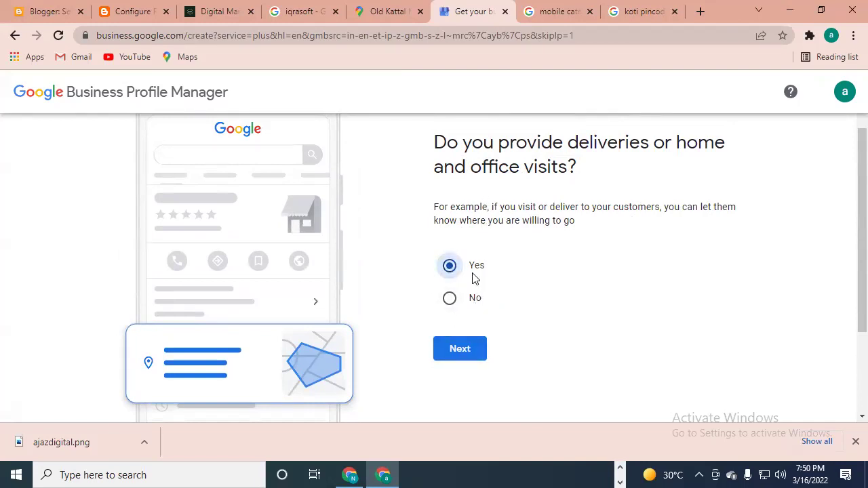
{"action": "left_click", "coordinate": [466, 348]}
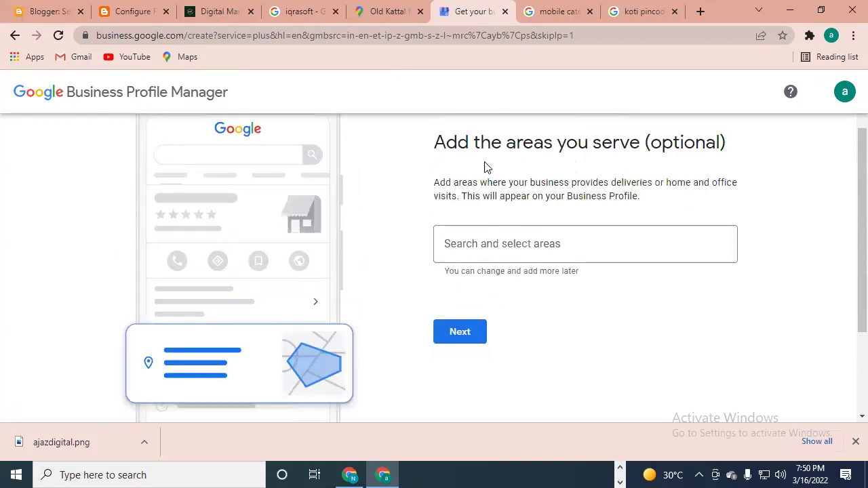
- Skip the service areas and enter the business contact phone number
{"action": "left_click", "coordinate": [459, 332]}
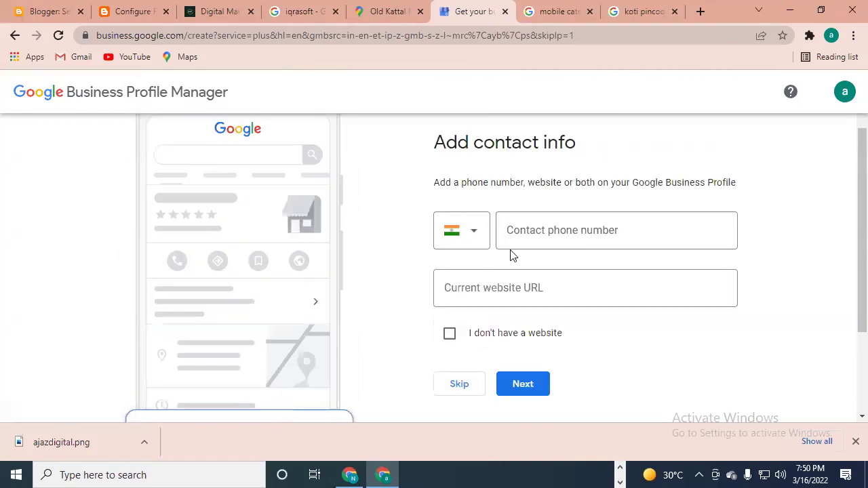
{"action": "left_click", "coordinate": [597, 241]}
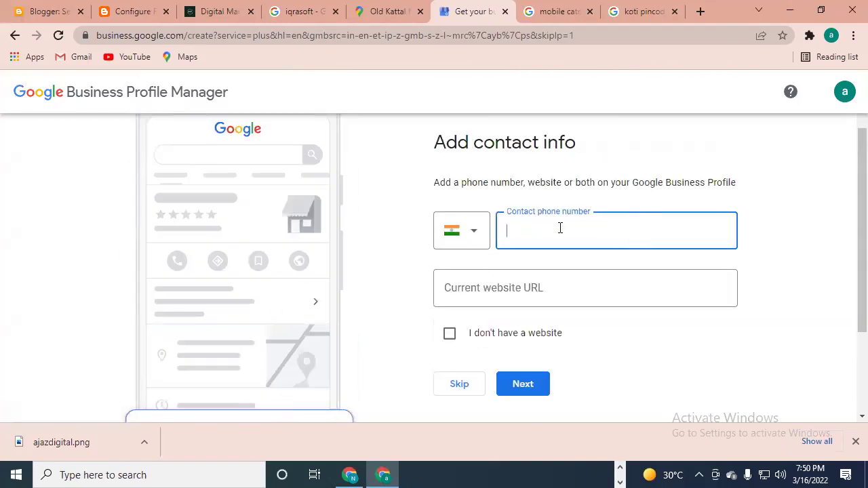
{"action": "scroll", "coordinate": [562, 255], "scroll_direction": "down", "scroll_amount": 1}
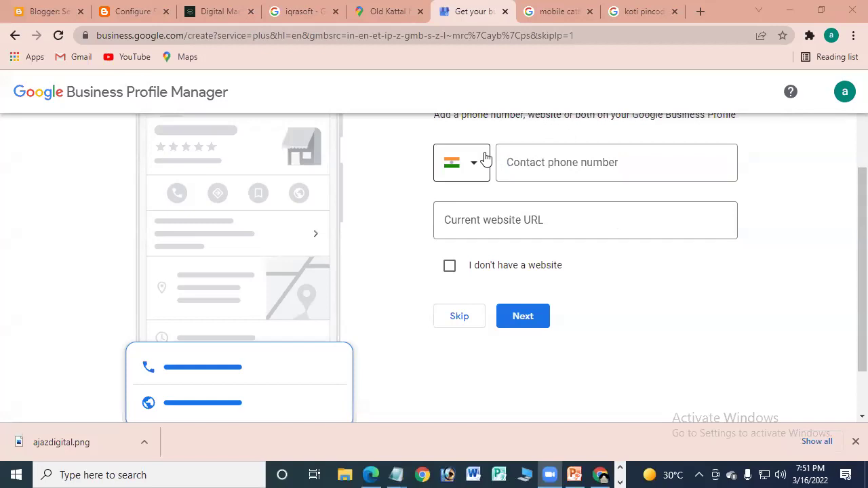
{"action": "left_click", "coordinate": [557, 165]}
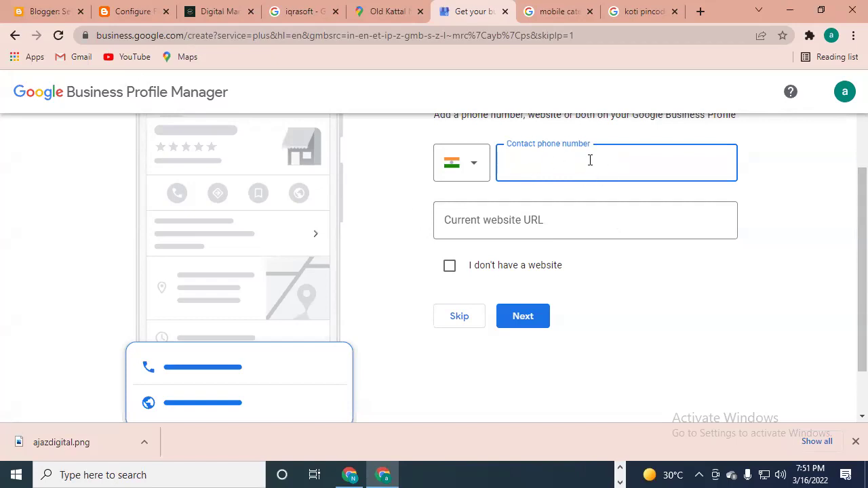
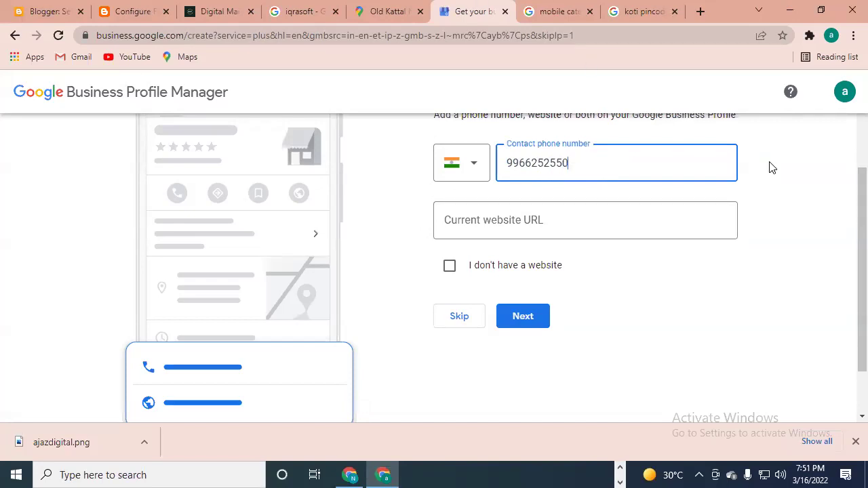
{"action": "left_click", "coordinate": [701, 279]}
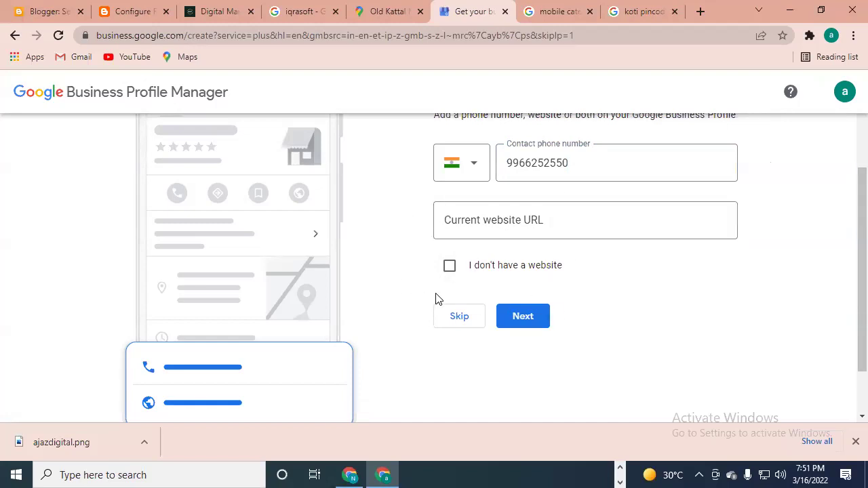
- Tick 'I don't have a website' and submit the contact info
{"action": "left_click", "coordinate": [449, 266]}
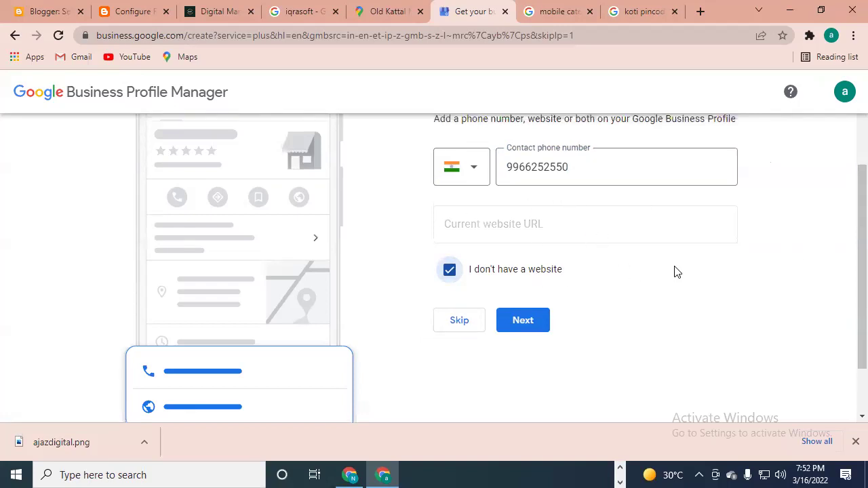
{"action": "scroll", "coordinate": [674, 272], "scroll_direction": "up", "scroll_amount": 1}
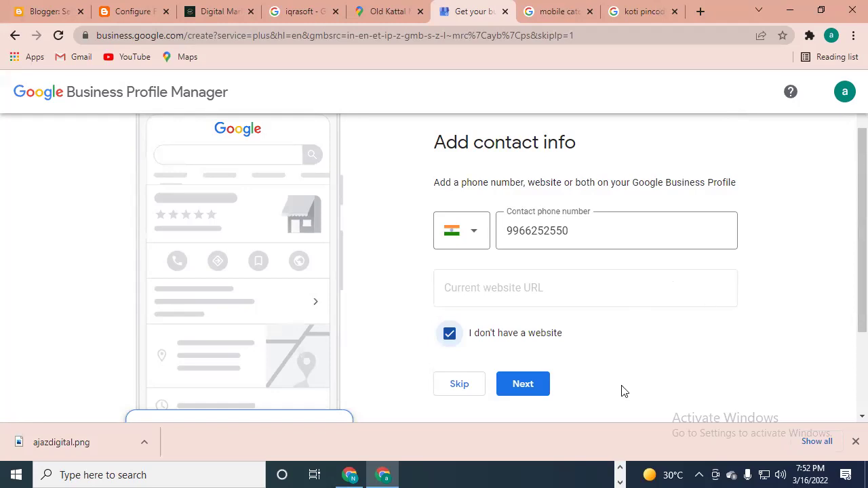
{"action": "scroll", "coordinate": [847, 277], "scroll_direction": "down", "scroll_amount": 3}
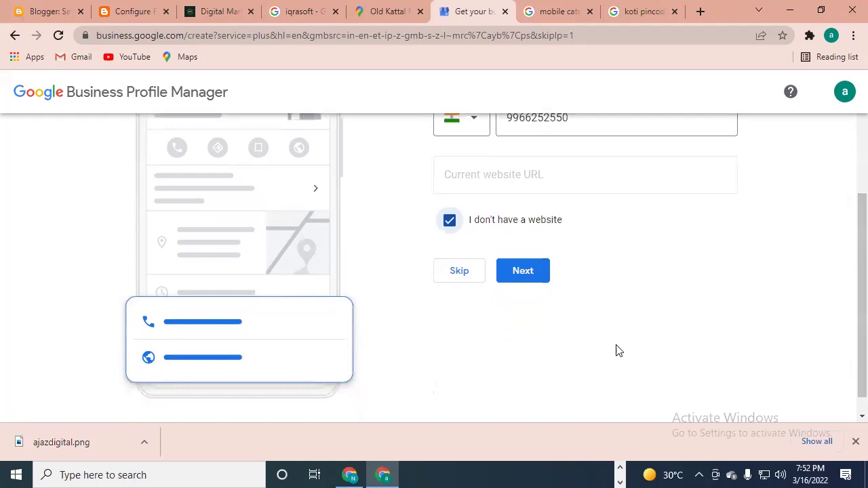
{"action": "left_click", "coordinate": [520, 271]}
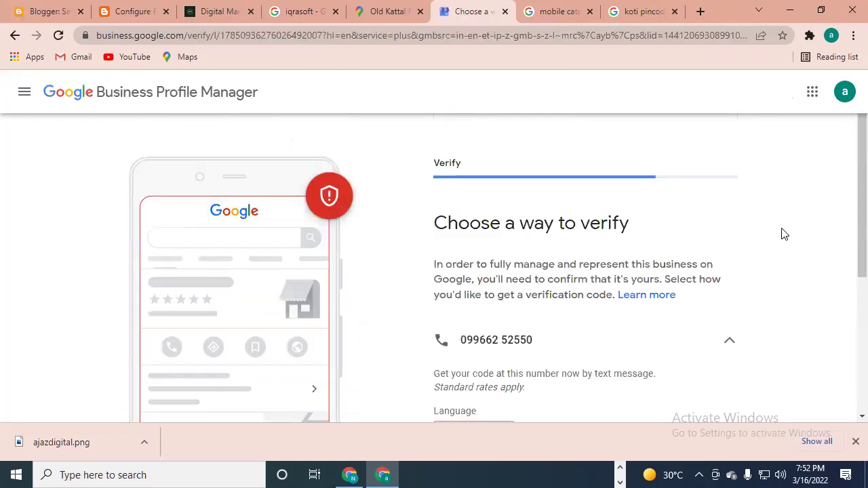
- Keep English and choose Text to receive the verification code on the business phone
{"action": "scroll", "coordinate": [840, 232], "scroll_direction": "down", "scroll_amount": 1}
{"action": "scroll", "coordinate": [847, 240], "scroll_direction": "down", "scroll_amount": 2}
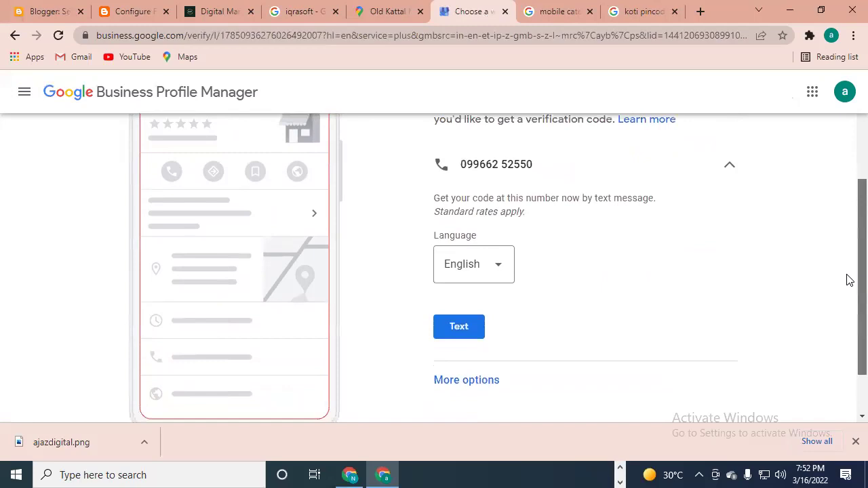
{"action": "scroll", "coordinate": [846, 298], "scroll_direction": "down", "scroll_amount": 1}
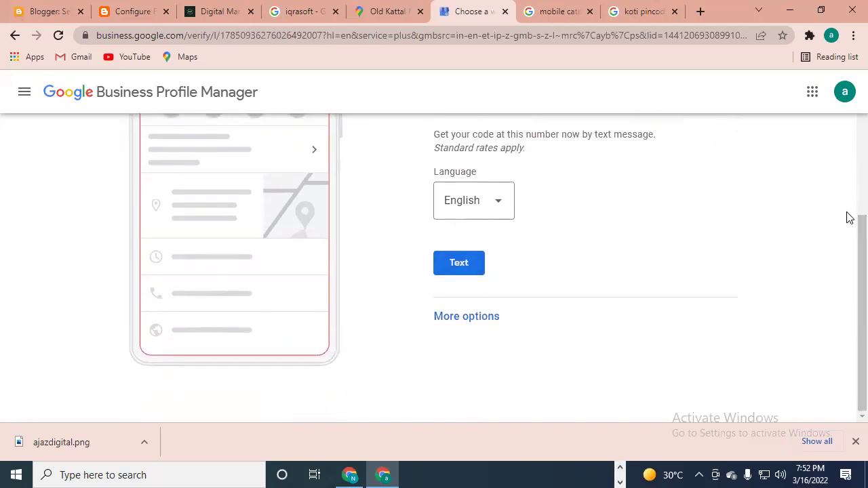
{"action": "scroll", "coordinate": [848, 203], "scroll_direction": "up", "scroll_amount": 4}
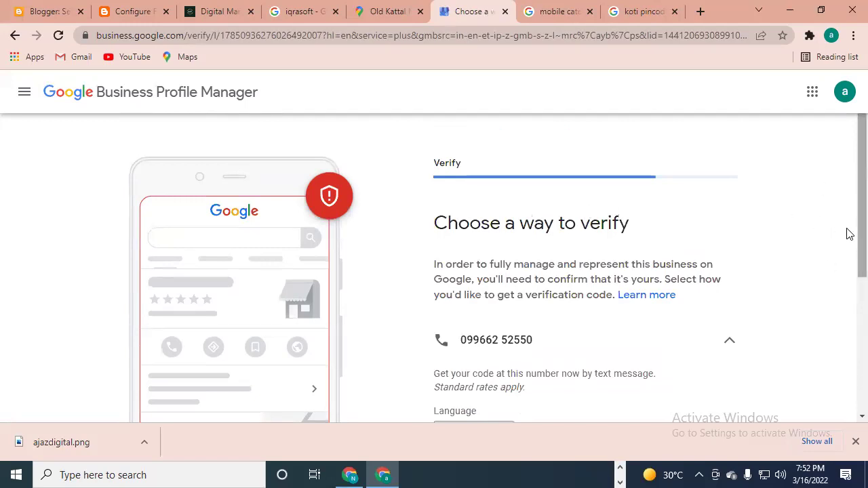
{"action": "scroll", "coordinate": [846, 234], "scroll_direction": "down", "scroll_amount": 2}
{"action": "scroll", "coordinate": [847, 292], "scroll_direction": "down", "scroll_amount": 1}
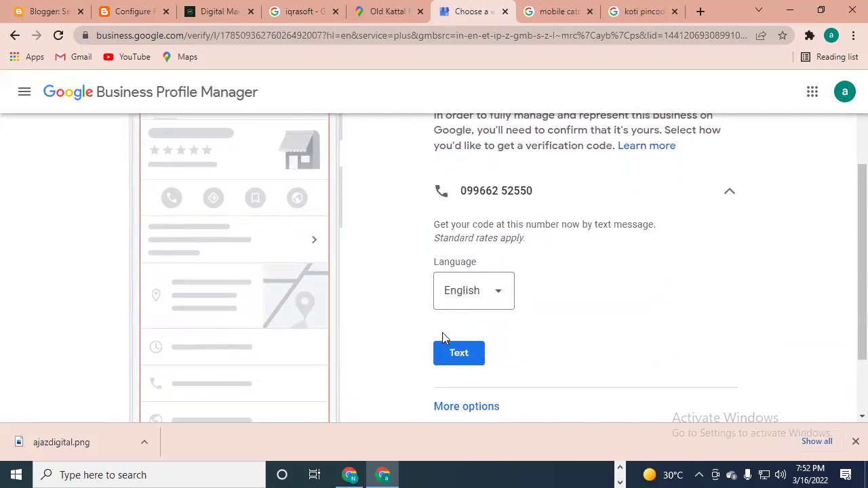
{"action": "left_click", "coordinate": [455, 355]}
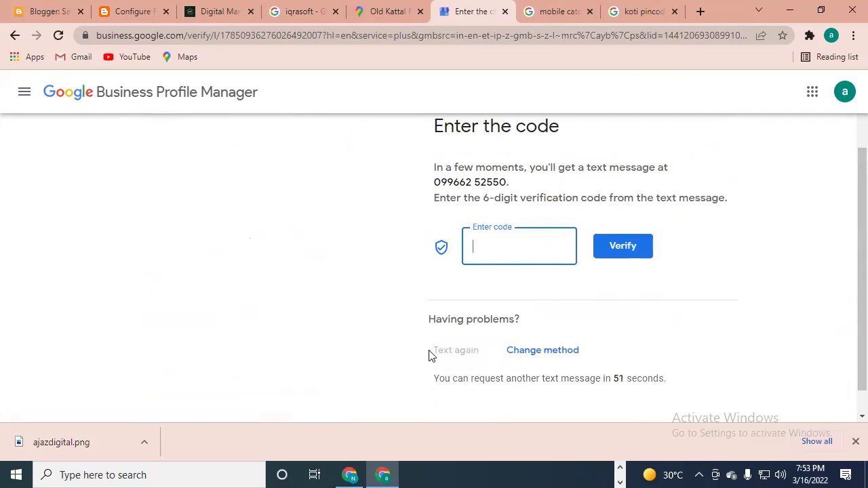
{"action": "scroll", "coordinate": [325, 284], "scroll_direction": "down", "scroll_amount": 1}
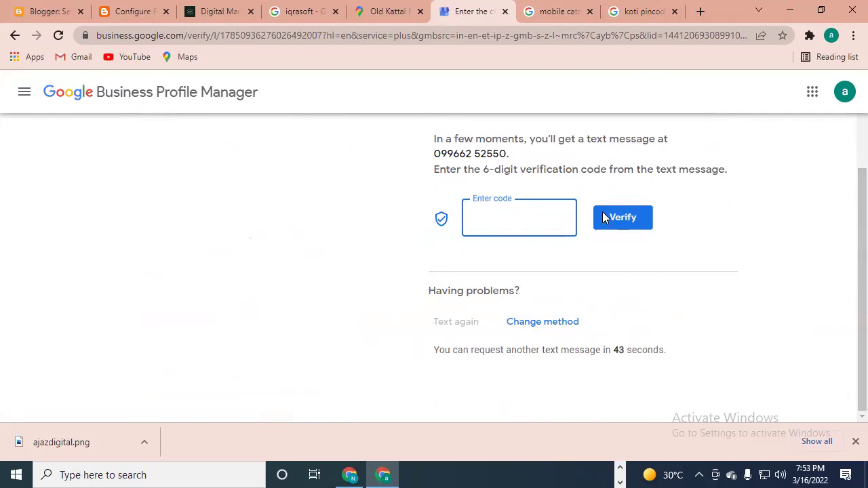
{"action": "scroll", "coordinate": [530, 194], "scroll_direction": "up", "scroll_amount": 1}
{"action": "scroll", "coordinate": [530, 193], "scroll_direction": "down", "scroll_amount": 2}
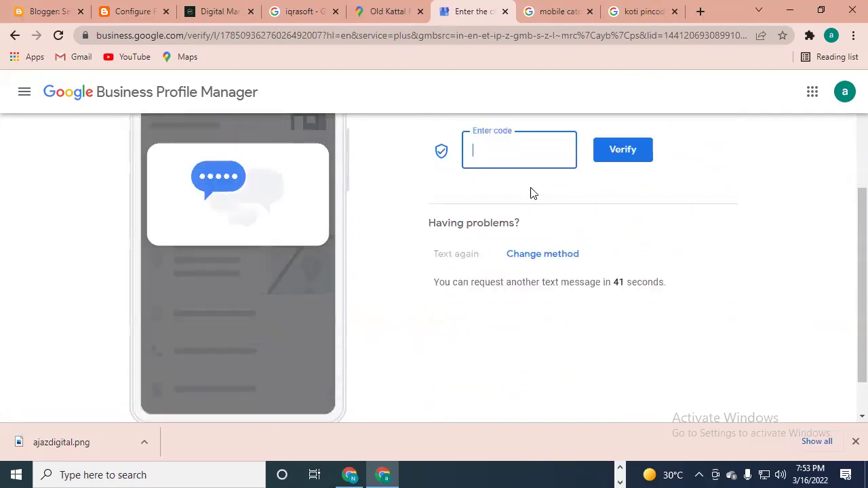
{"action": "scroll", "coordinate": [531, 192], "scroll_direction": "up", "scroll_amount": 3}
{"action": "scroll", "coordinate": [532, 193], "scroll_direction": "down", "scroll_amount": 3}
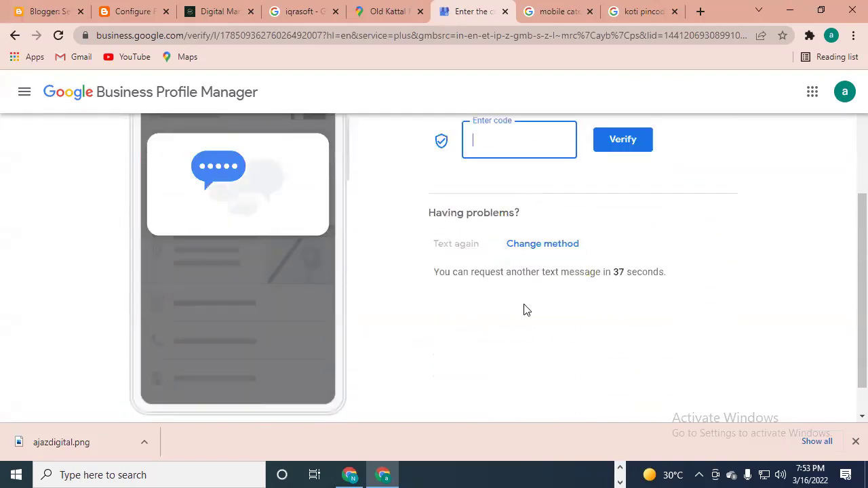
{"action": "scroll", "coordinate": [569, 315], "scroll_direction": "down", "scroll_amount": 1}
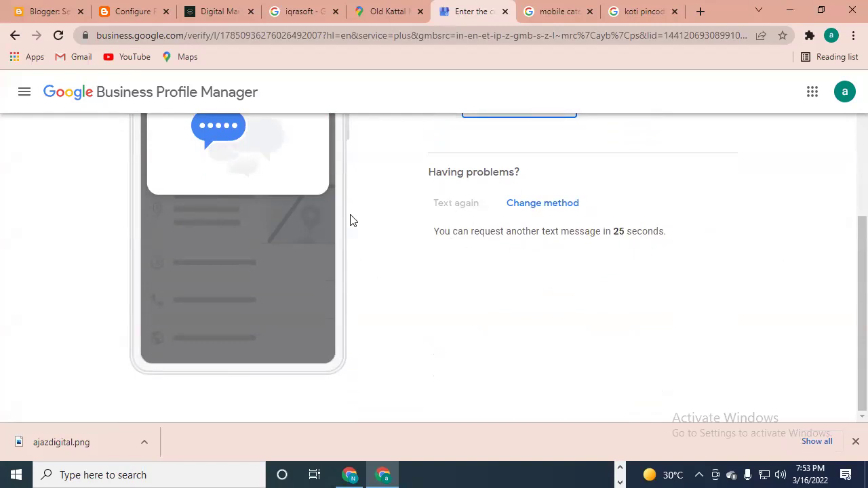
{"action": "scroll", "coordinate": [691, 188], "scroll_direction": "up", "scroll_amount": 3}
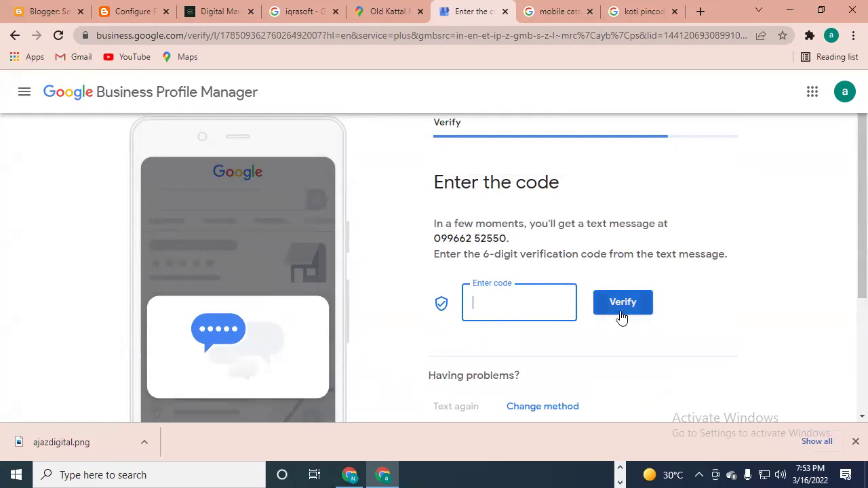
{"action": "scroll", "coordinate": [742, 267], "scroll_direction": "down", "scroll_amount": 3}
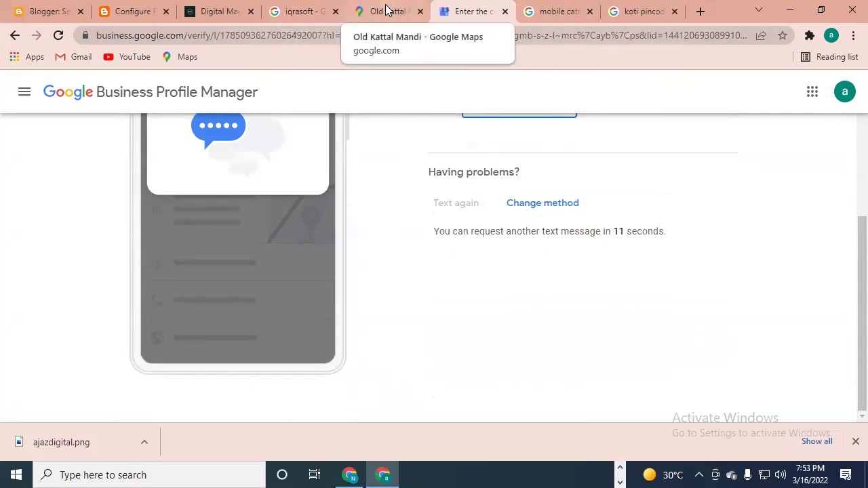
- Return to the 'iqrasoft' results and scroll to the IQRASOFT panel's address and hours
{"action": "left_click", "coordinate": [302, 12]}
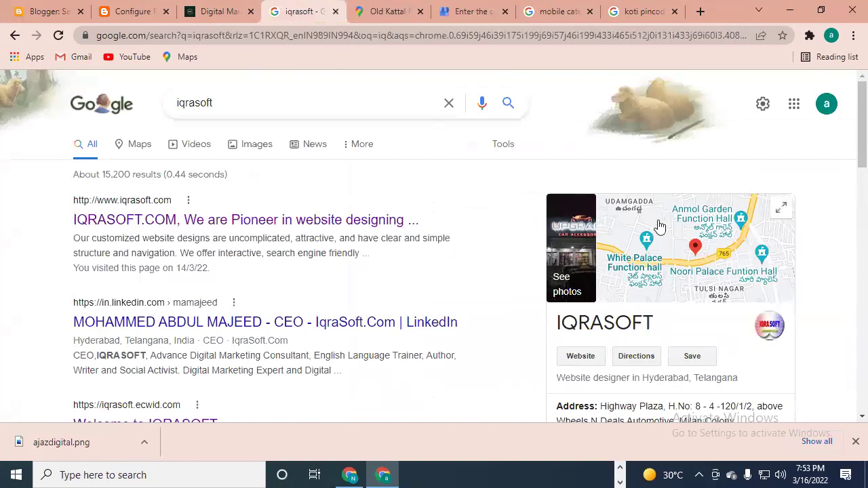
{"action": "scroll", "coordinate": [611, 313], "scroll_direction": "down", "scroll_amount": 3}
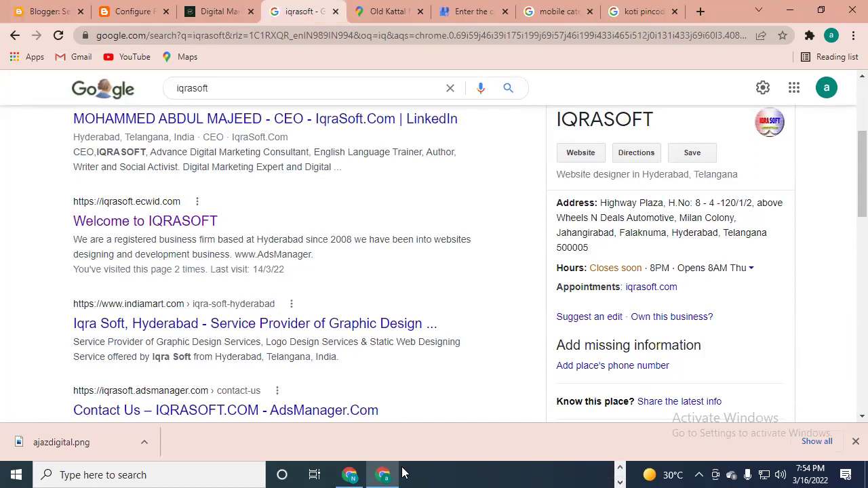
{"action": "scroll", "coordinate": [651, 248], "scroll_direction": "down", "scroll_amount": 2}
{"action": "scroll", "coordinate": [654, 248], "scroll_direction": "up", "scroll_amount": 5}
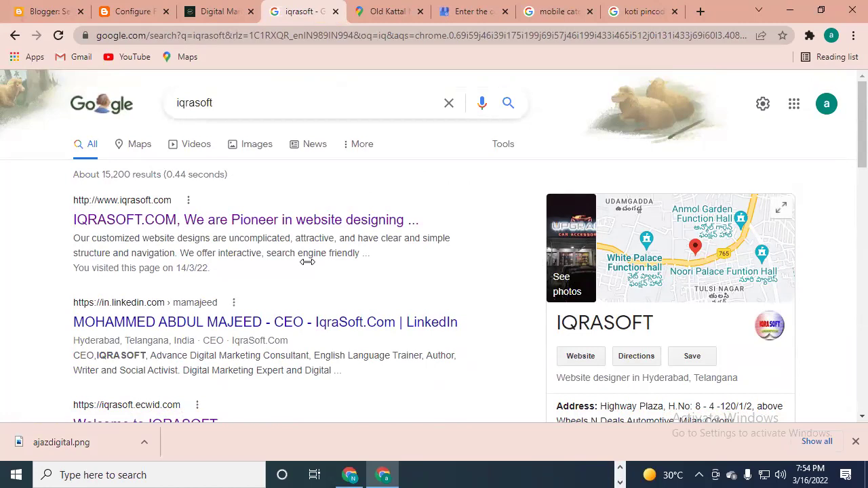
{"action": "scroll", "coordinate": [682, 304], "scroll_direction": "down", "scroll_amount": 2}
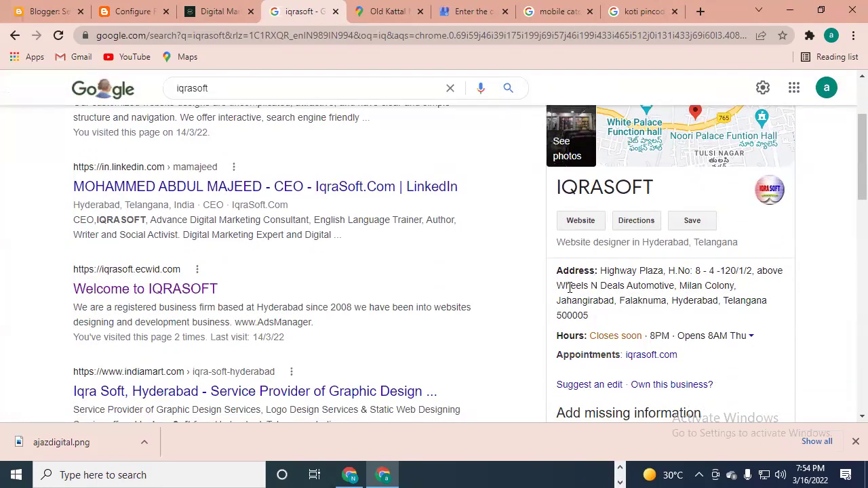